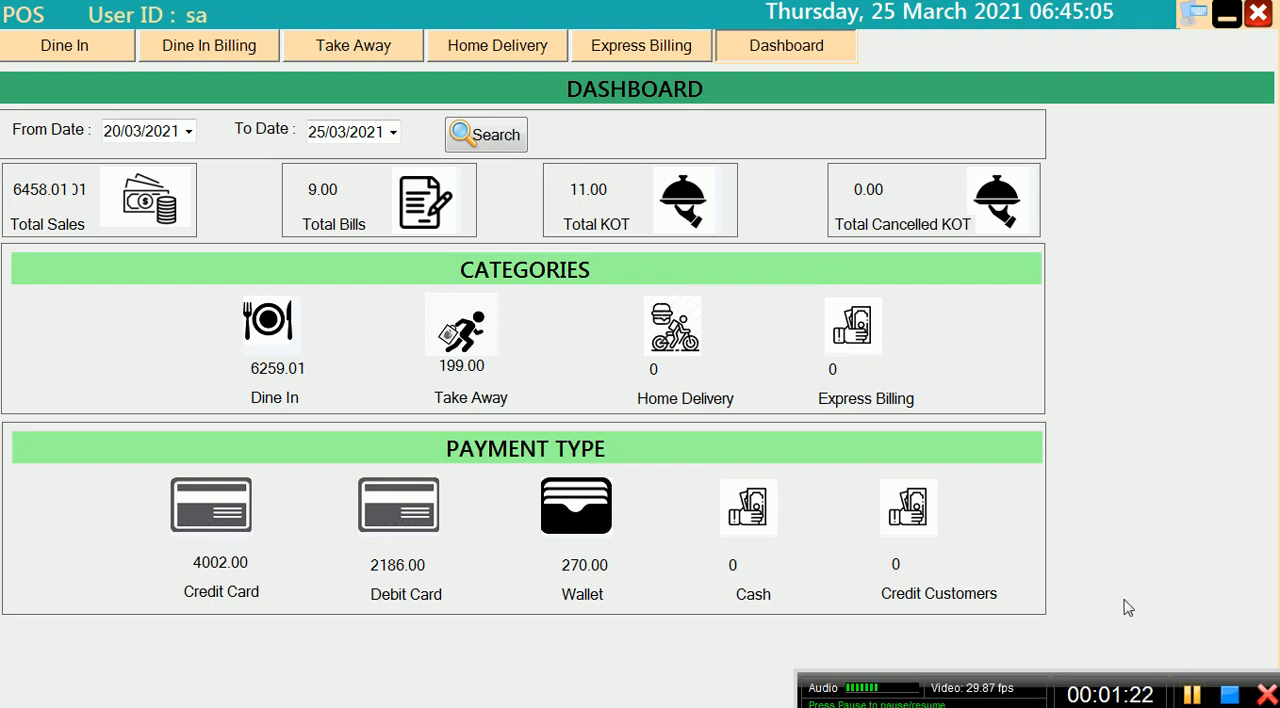
mouse_move(1197, 704)
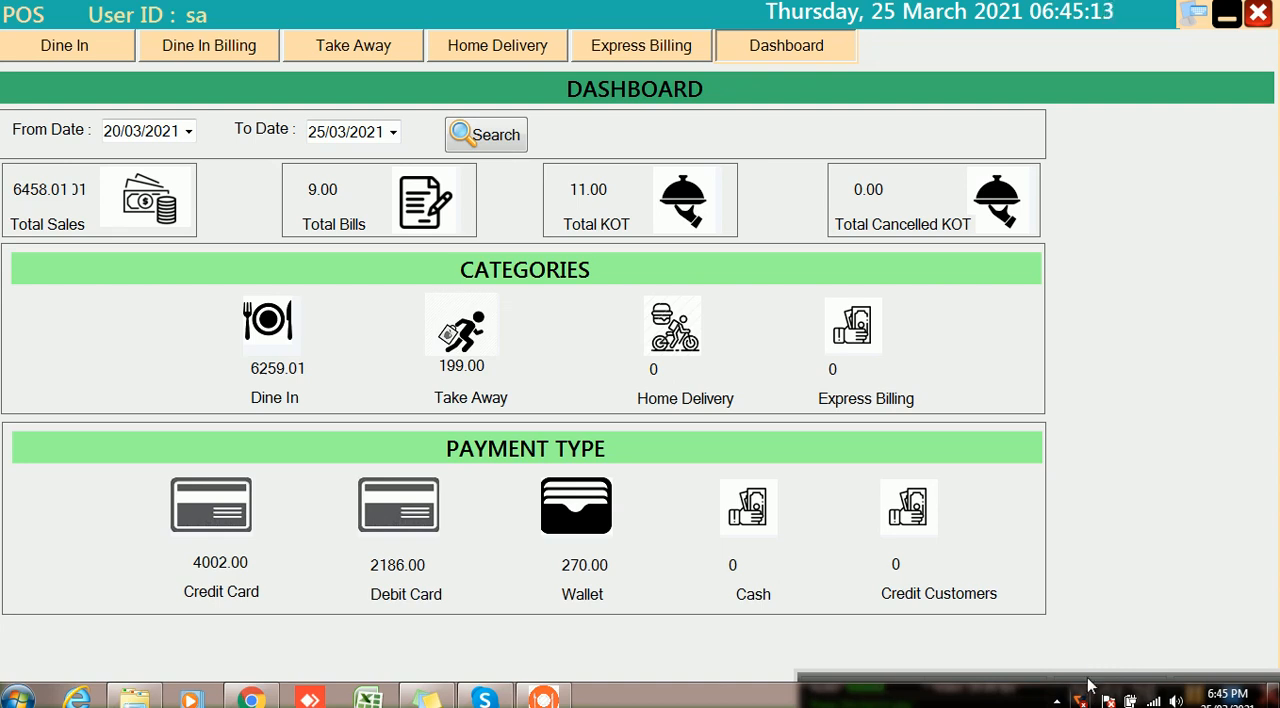
mouse_move(1090, 672)
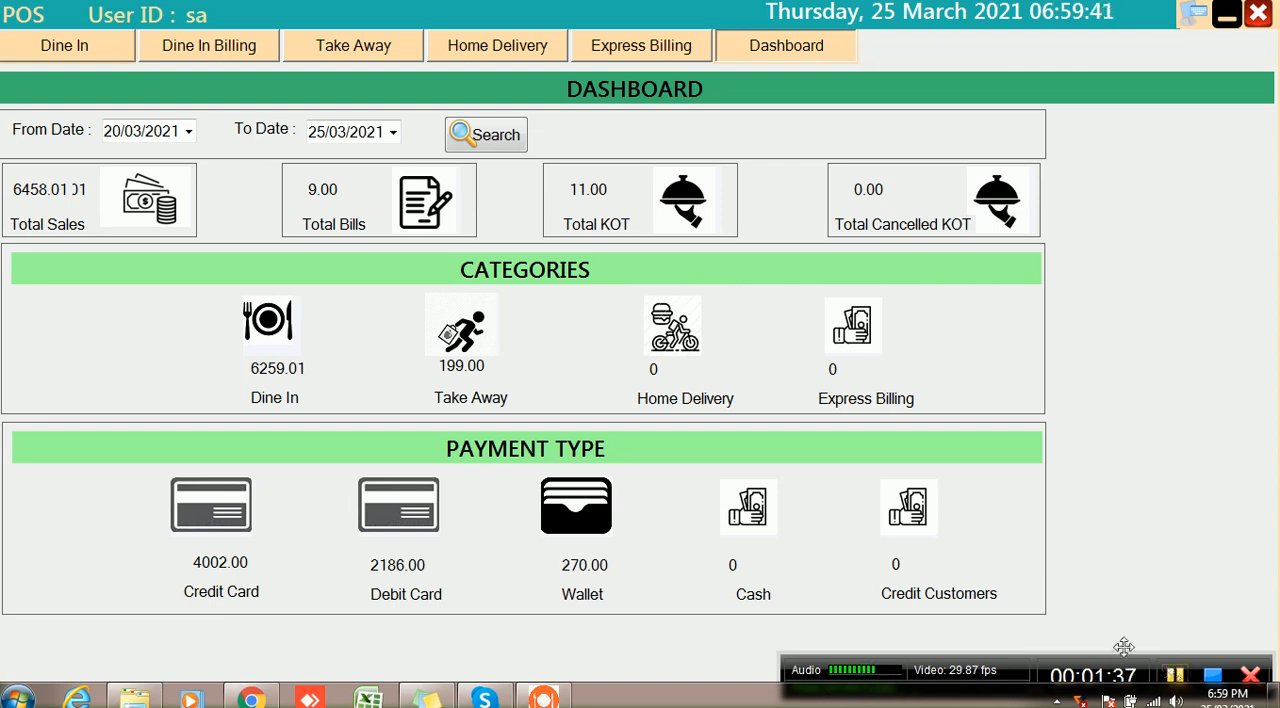
Start a dine-in ticket for table 1 and add CHICKEN CHILLI GARLIC NOODLE from the Chinese category
click(57, 50)
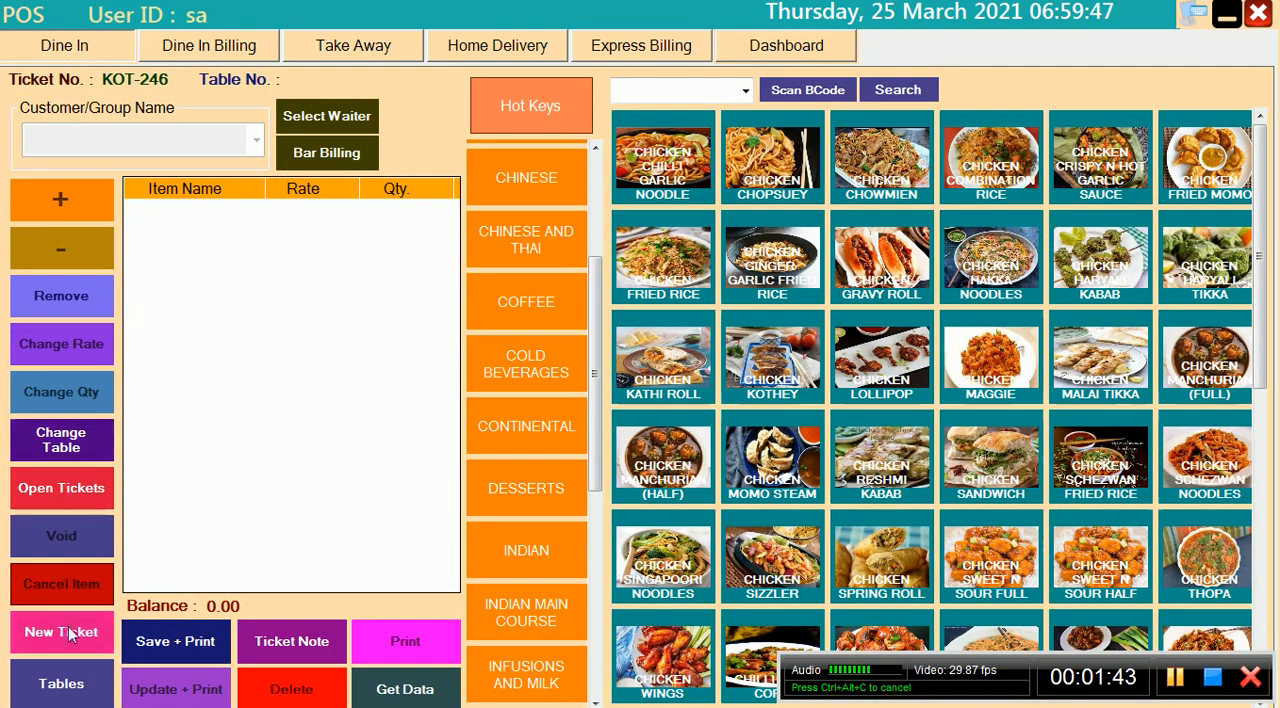
click(62, 683)
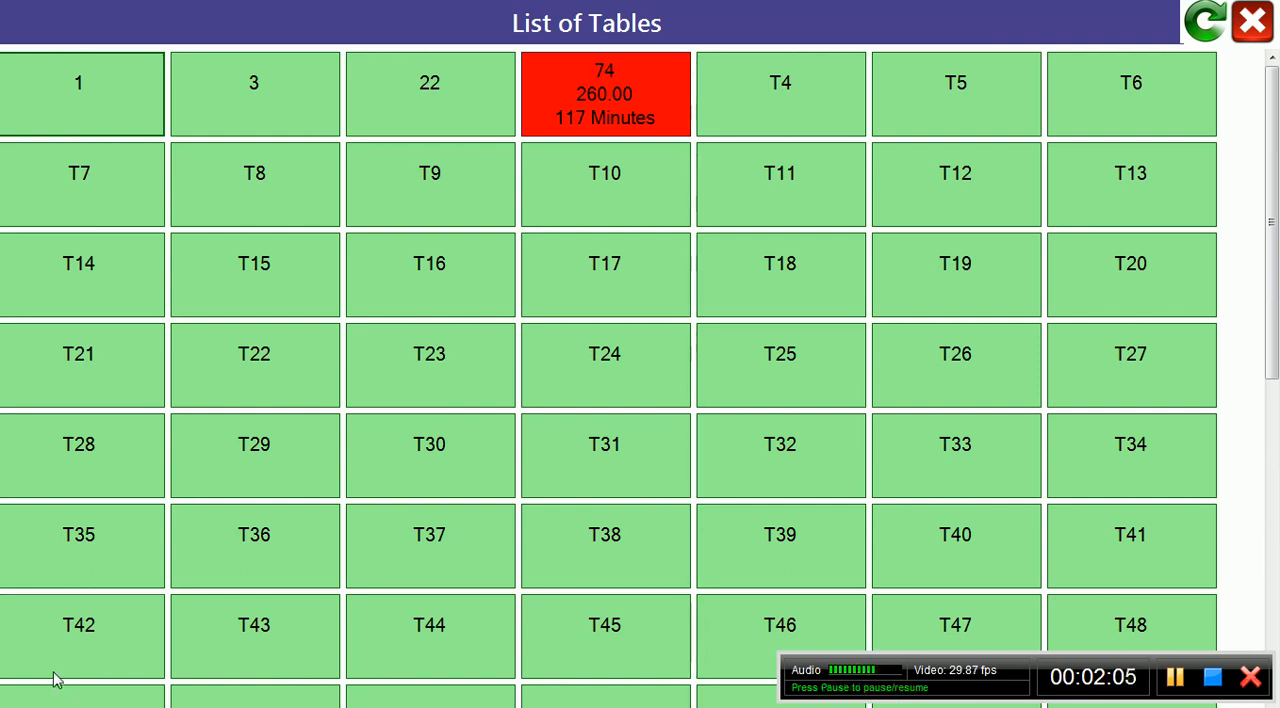
click(110, 88)
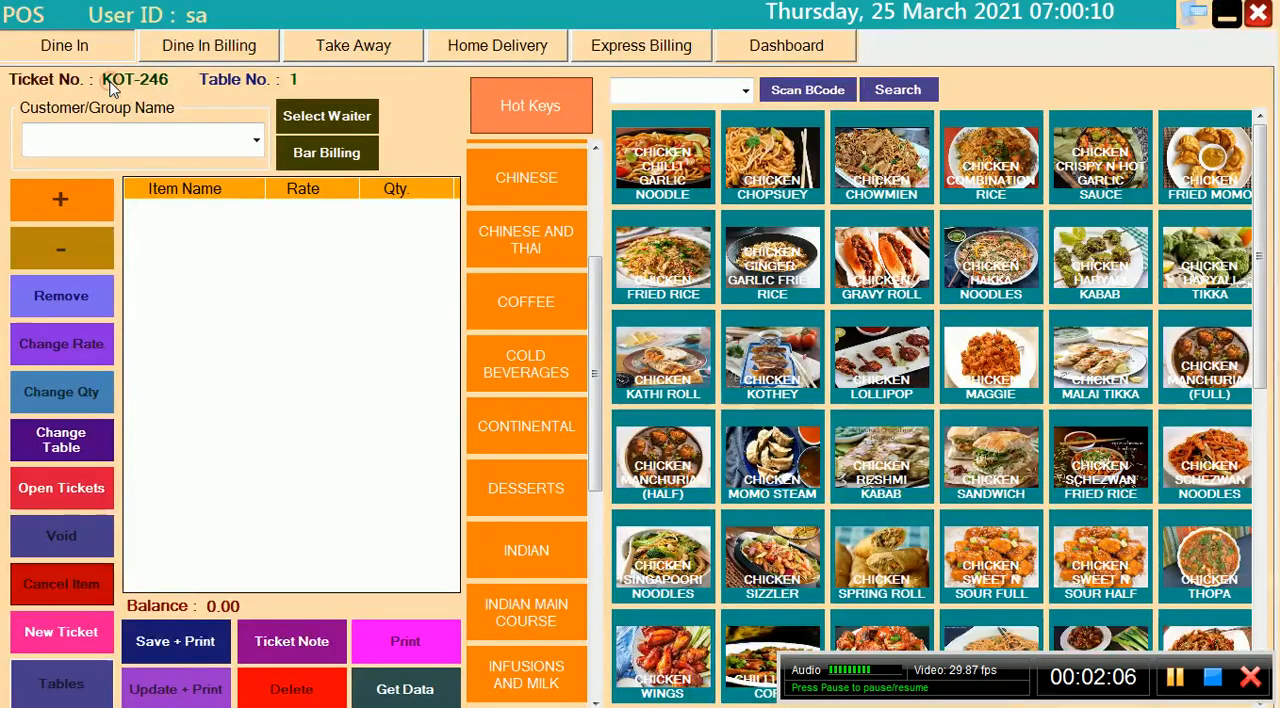
click(508, 190)
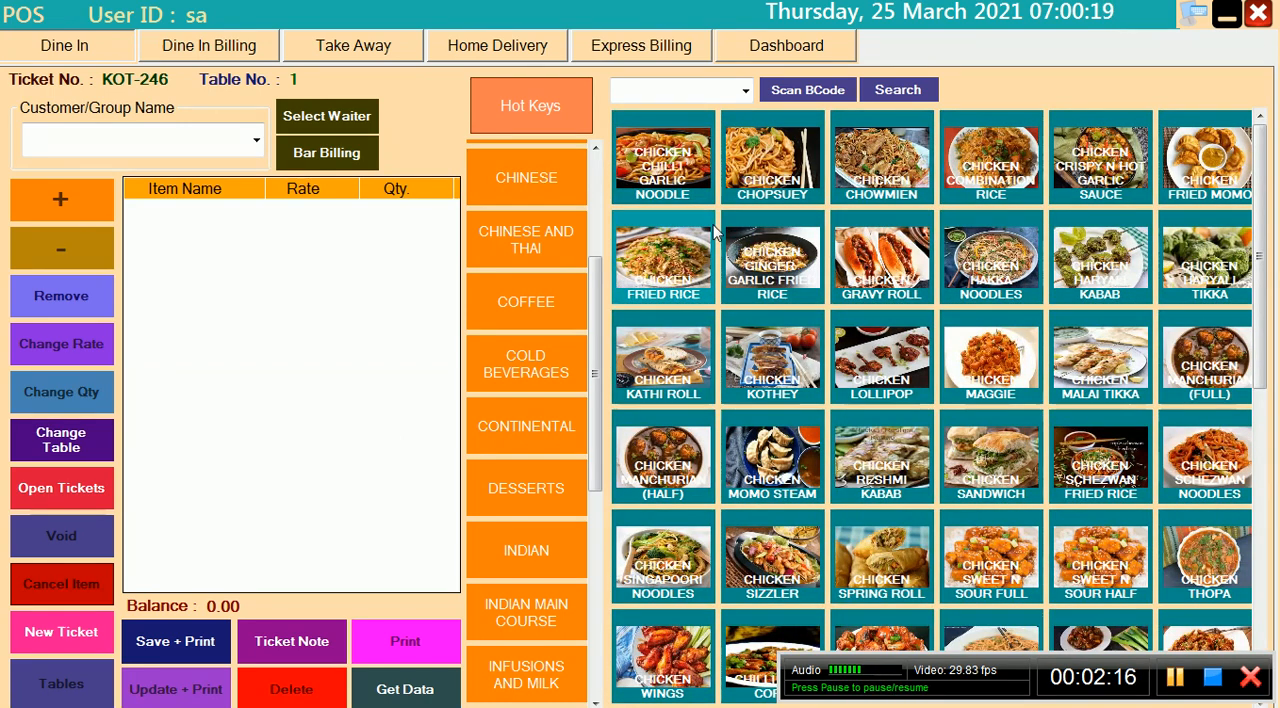
click(665, 162)
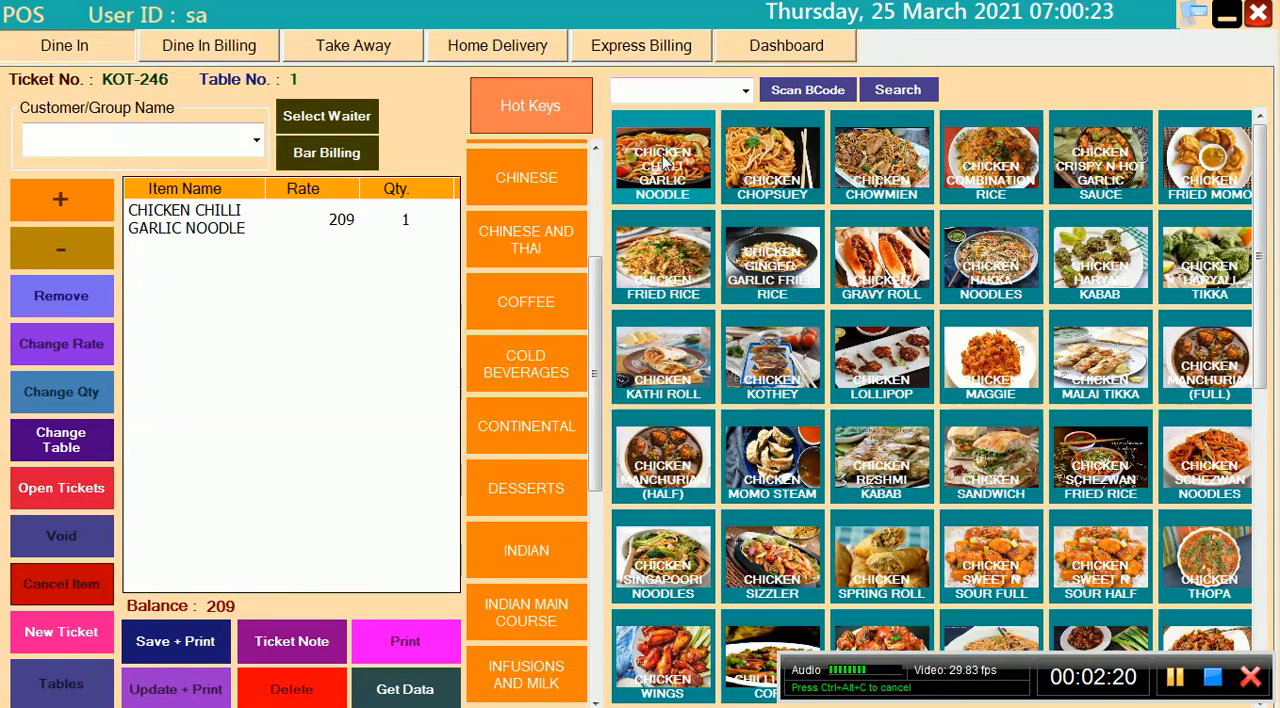
Search the items for "CHICKEN CHILLI" and add CHICKEN CHILLI GARLIC NOODLE to the ticket as another line
click(671, 98)
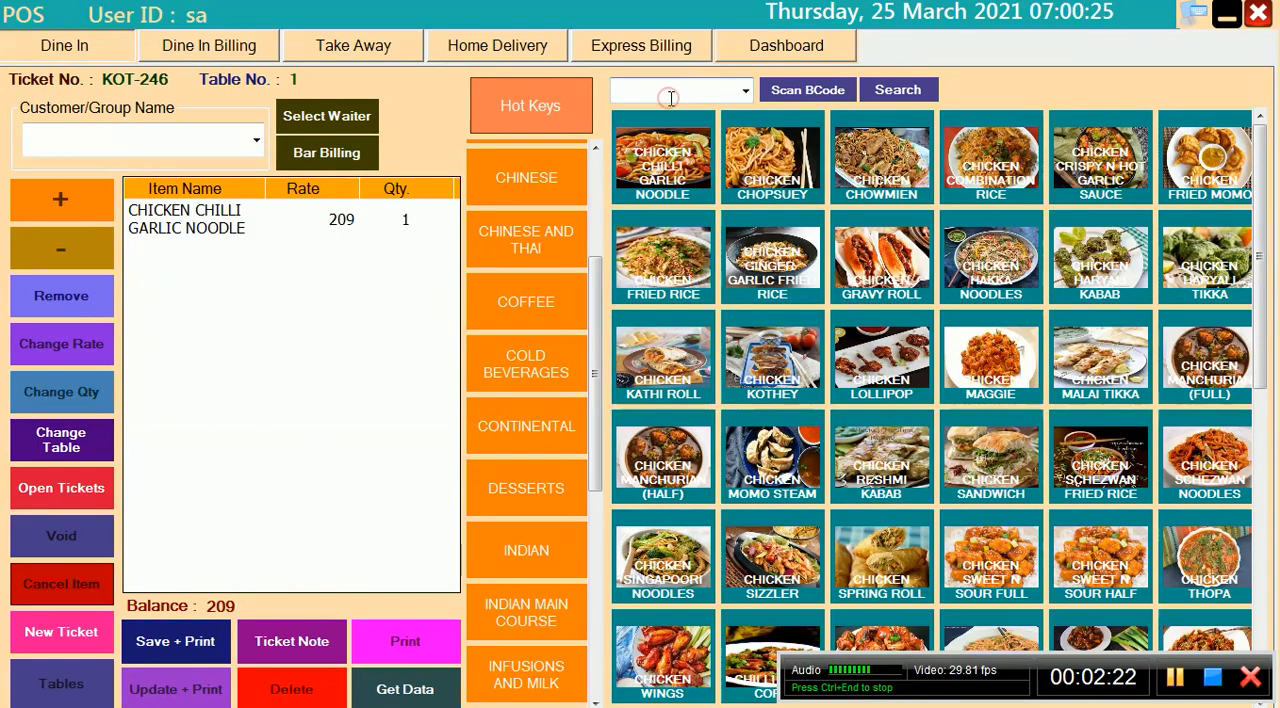
text(CH)
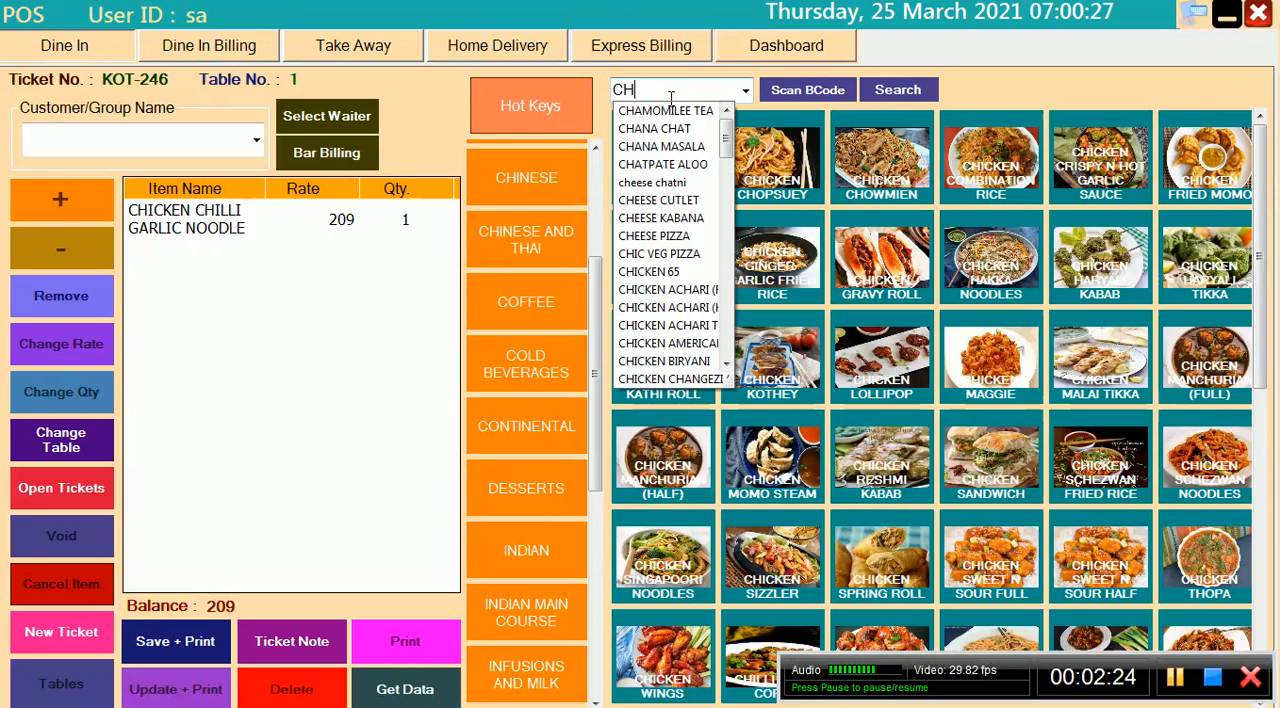
text(ICKEN CHILLI)
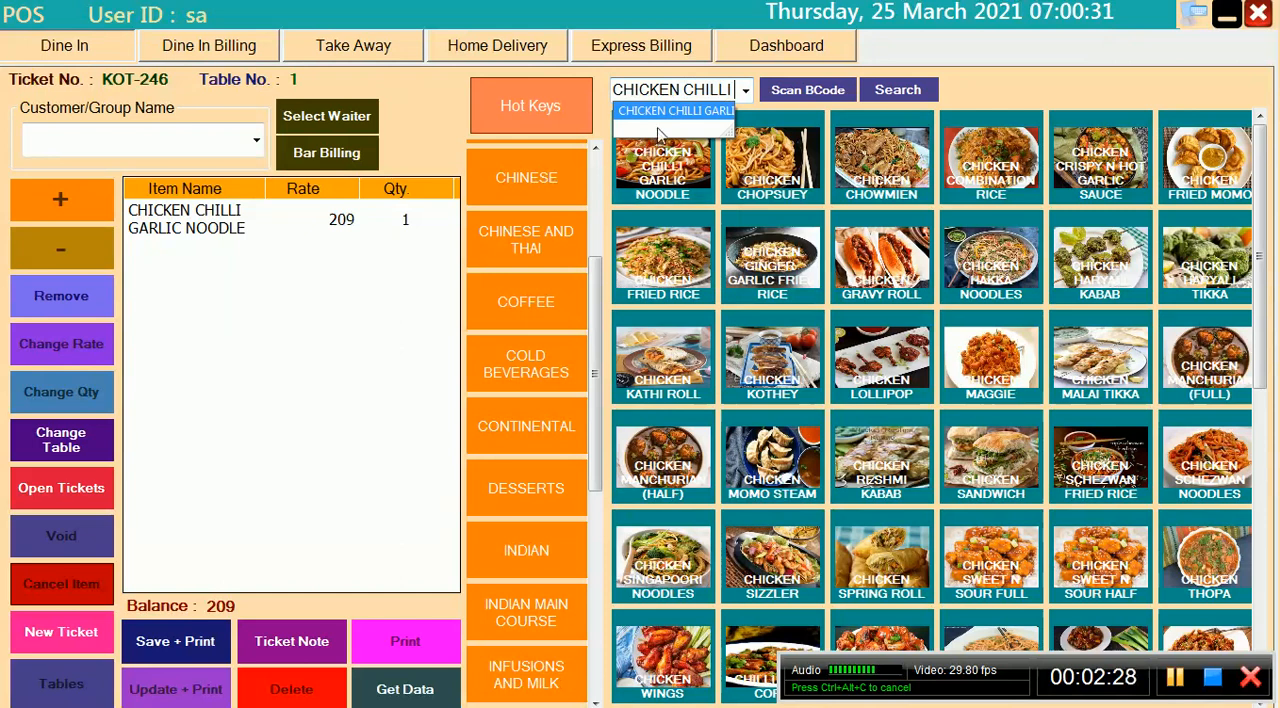
click(668, 118)
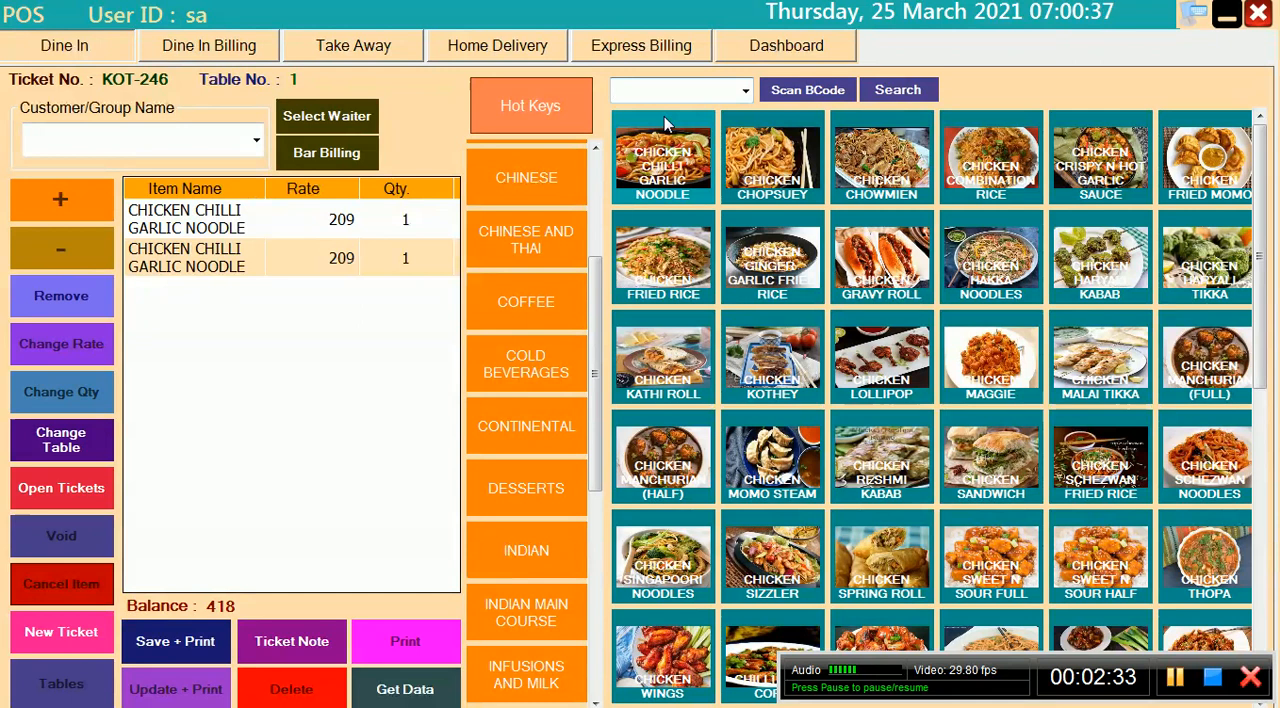
Raise the first CHICKEN CHILLI GARLIC NOODLE line's quantity to 2 and lower it back to 1
mouse_move(1177, 700)
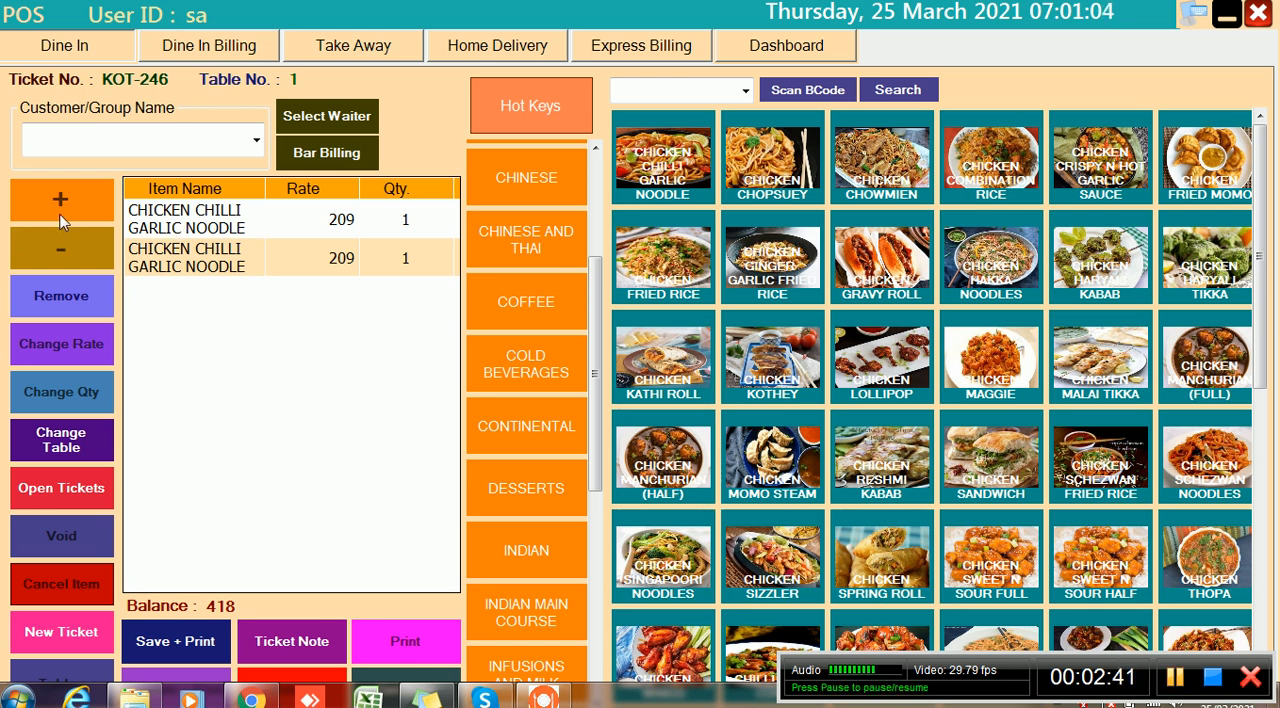
click(160, 222)
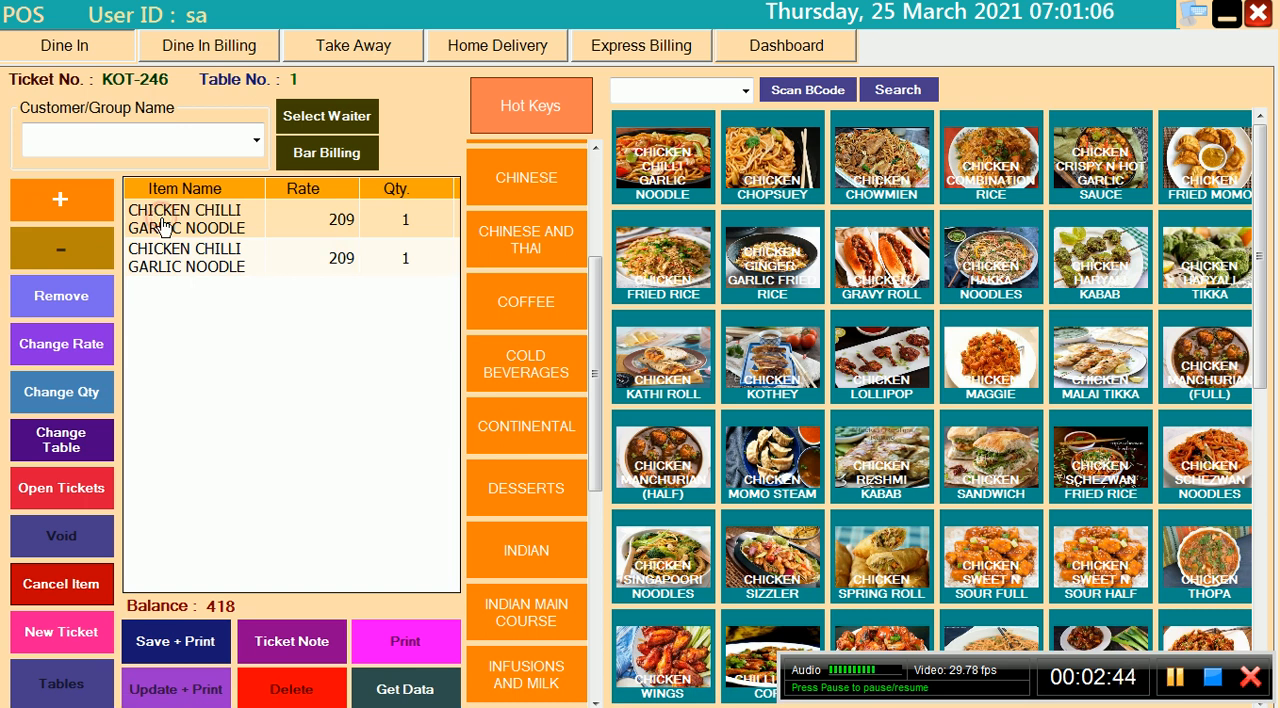
click(50, 204)
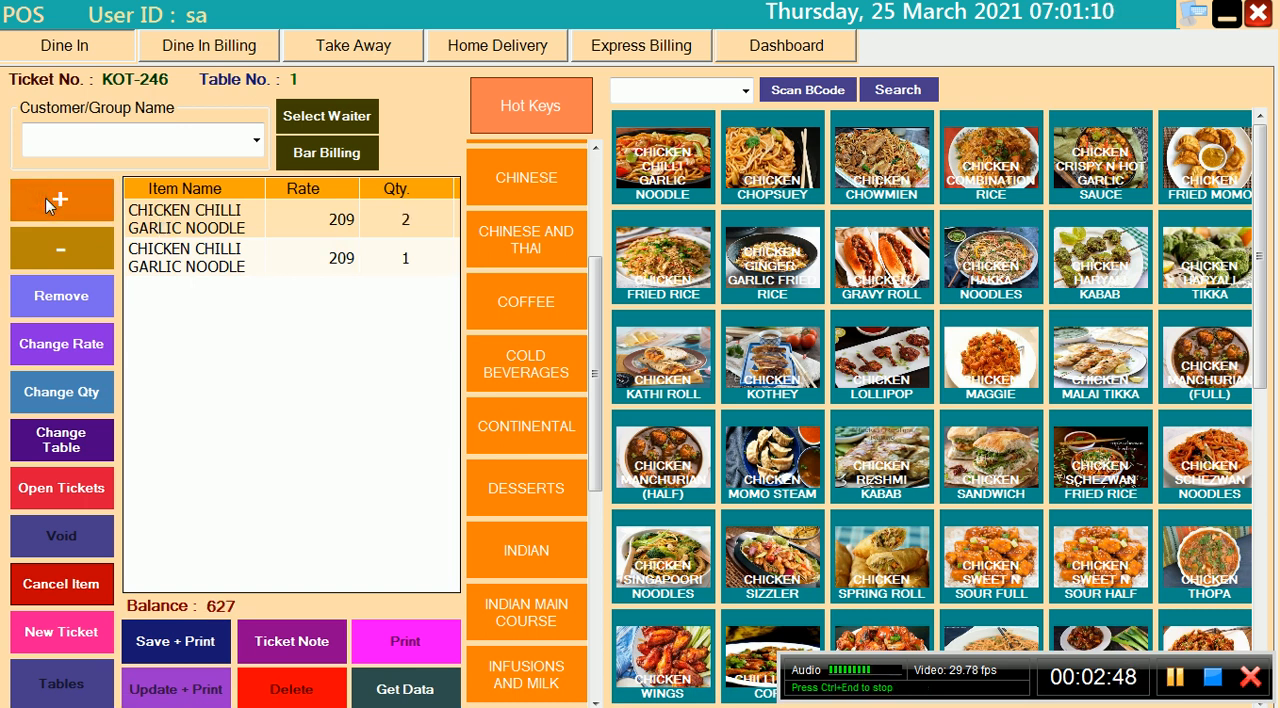
click(74, 258)
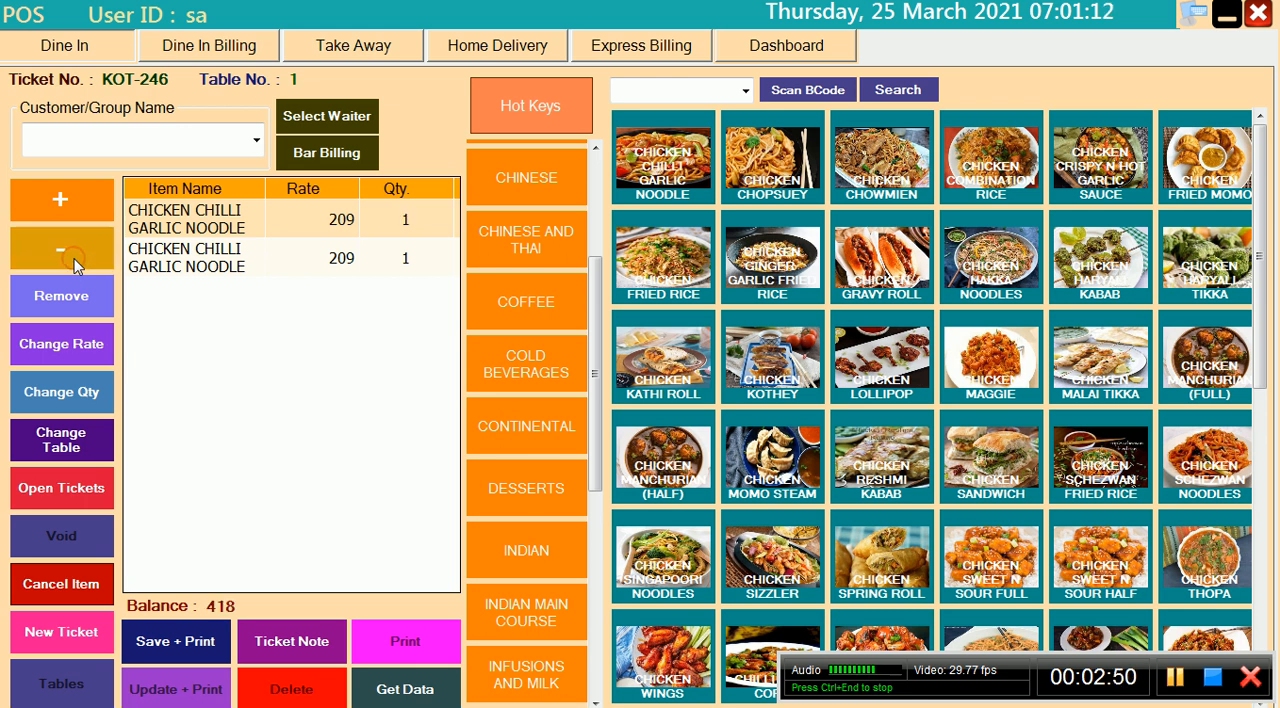
Set the rate of the selected CHICKEN CHILLI GARLIC NOODLE line to 250
click(80, 344)
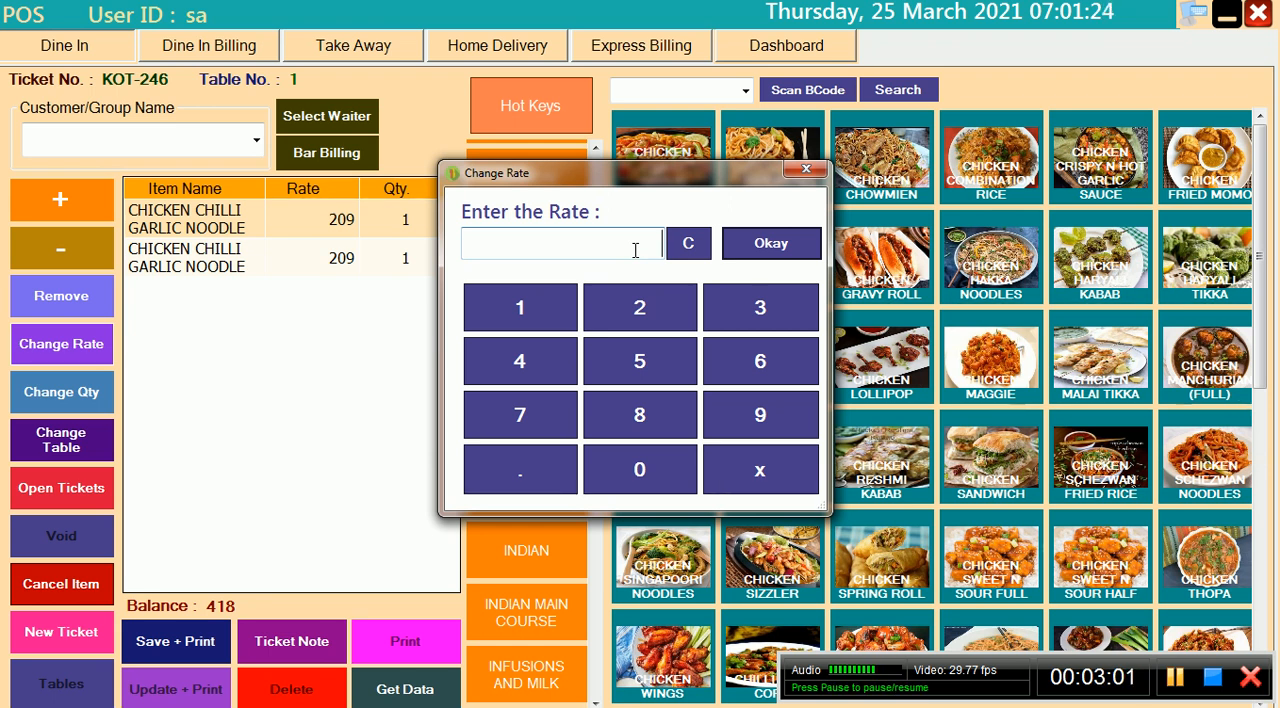
text(250)
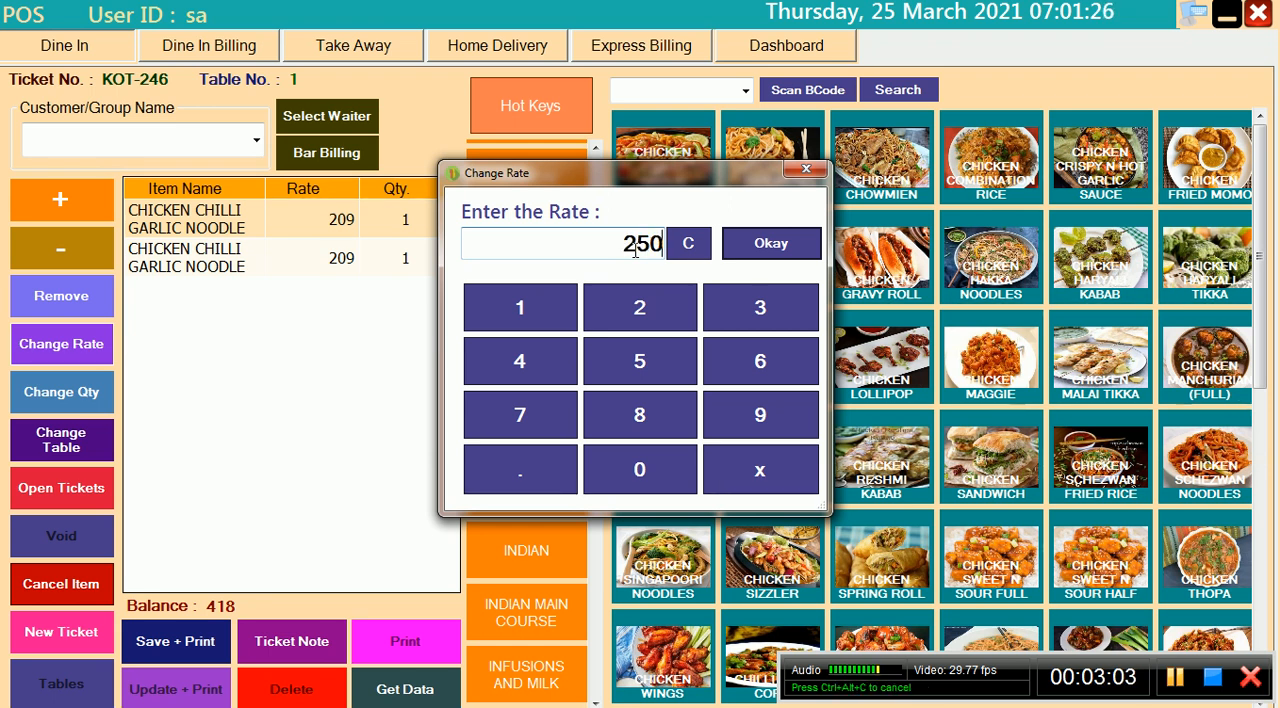
click(770, 246)
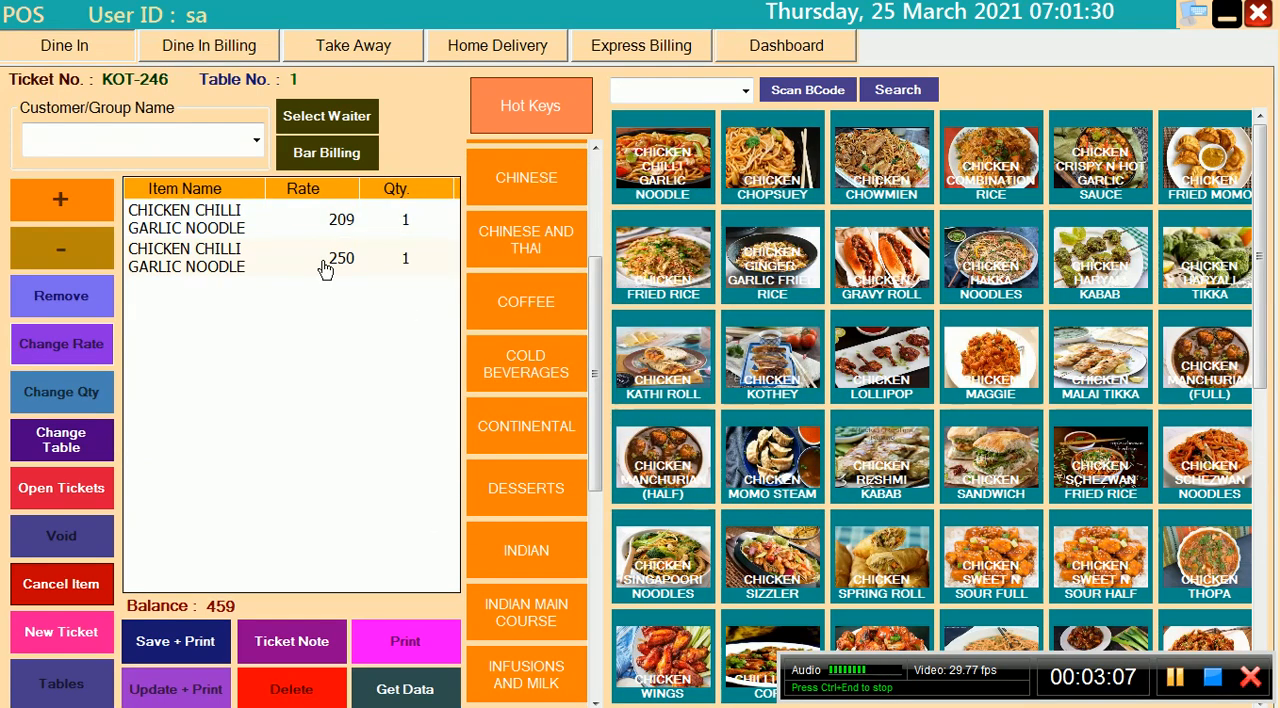
Set the quantity of the CHICKEN CHILLI GARLIC NOODLE line with the 250 rate to 2
click(184, 272)
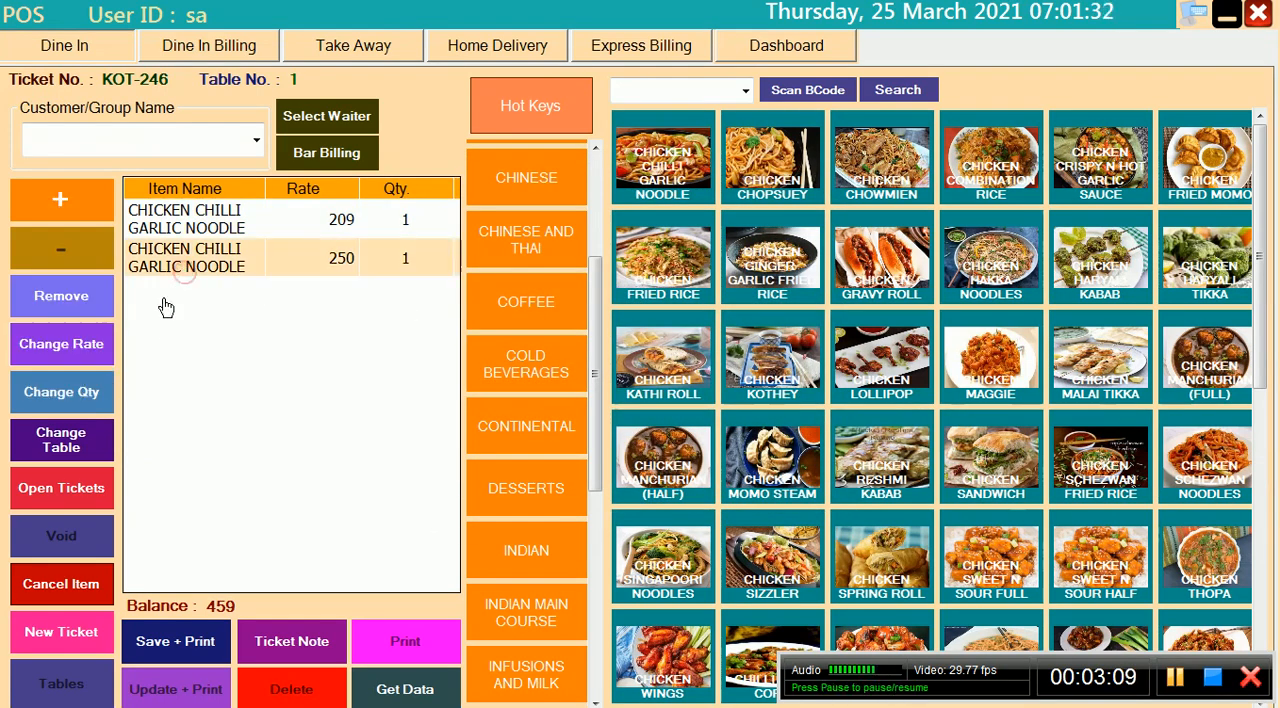
click(85, 399)
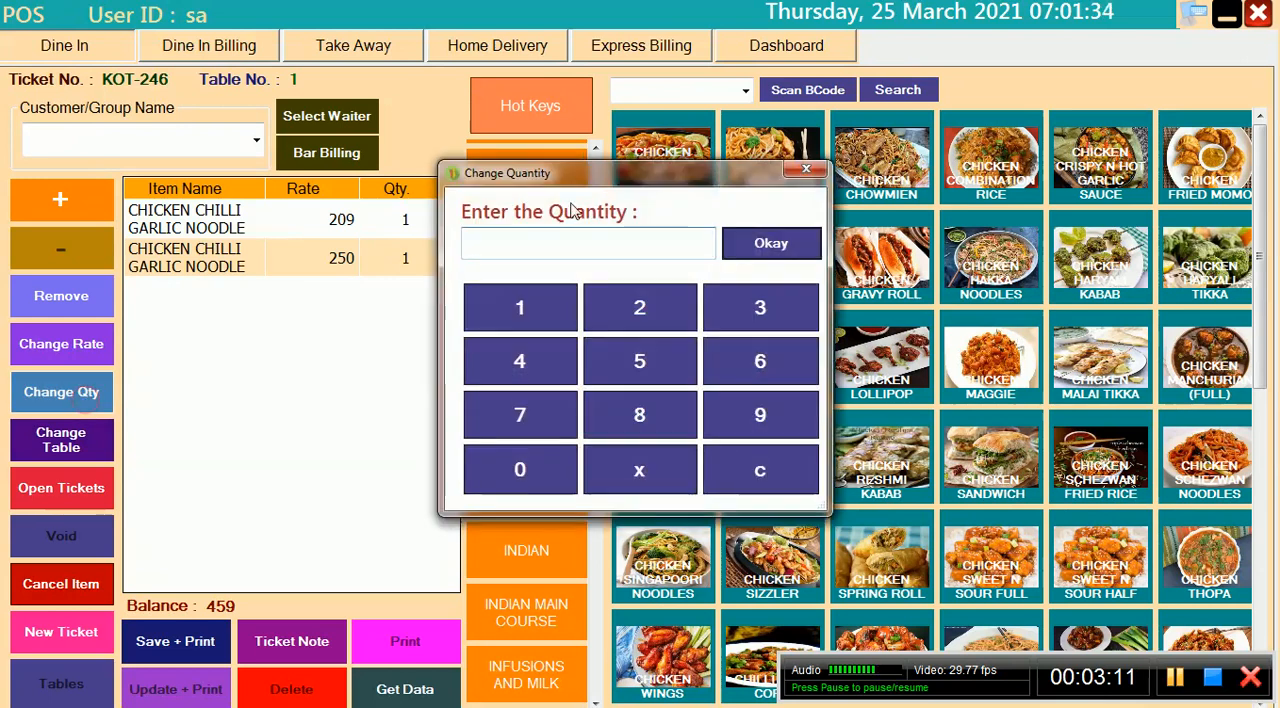
text(2)
click(759, 243)
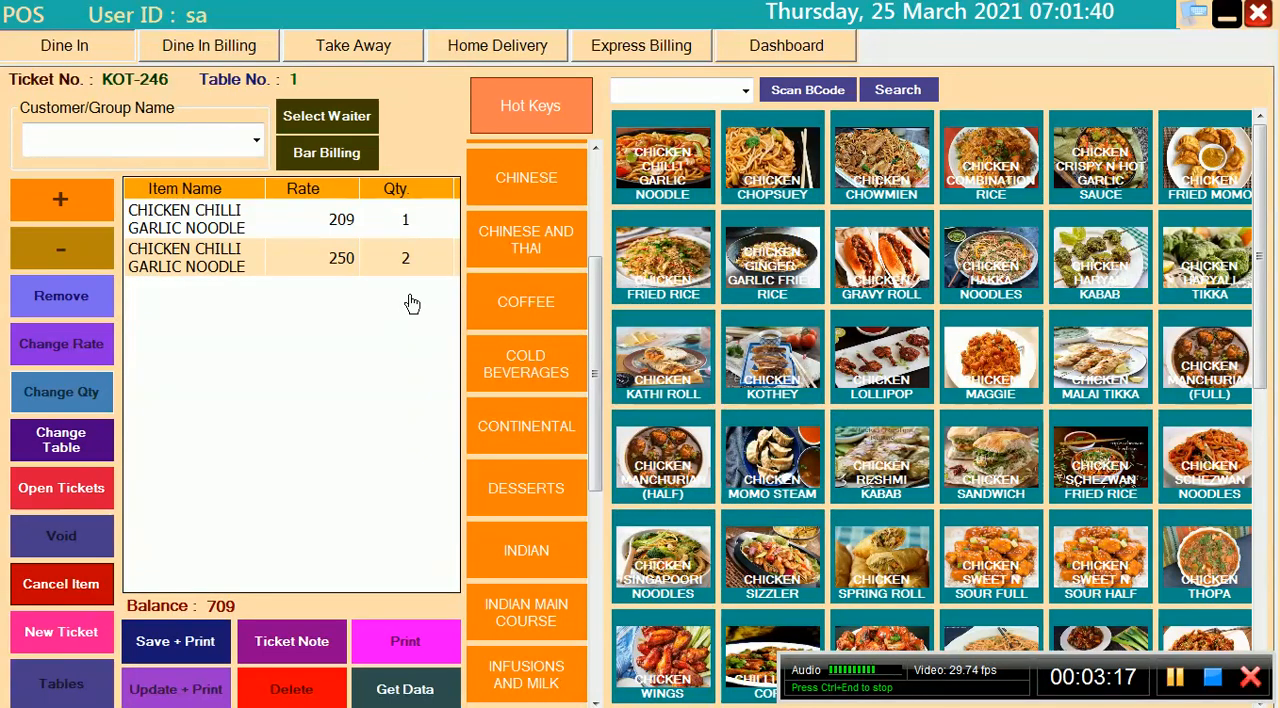
Try to move the unsaved ticket to a different table
click(79, 450)
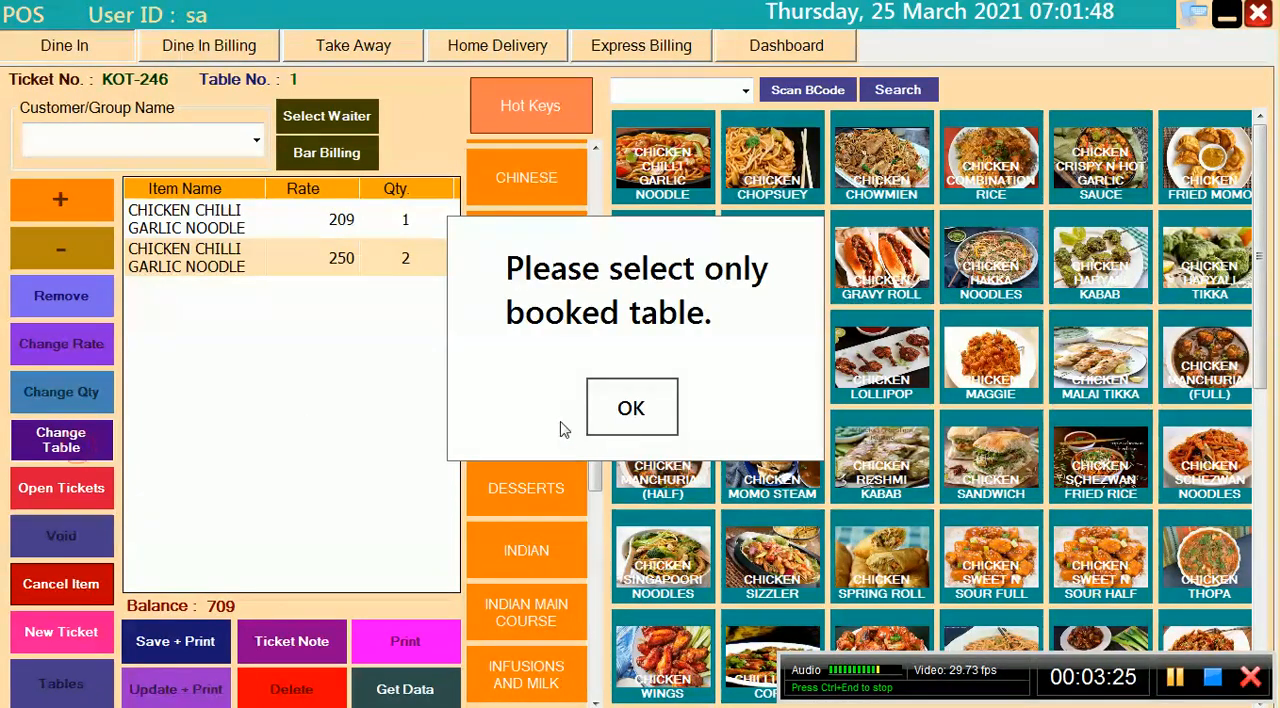
click(631, 405)
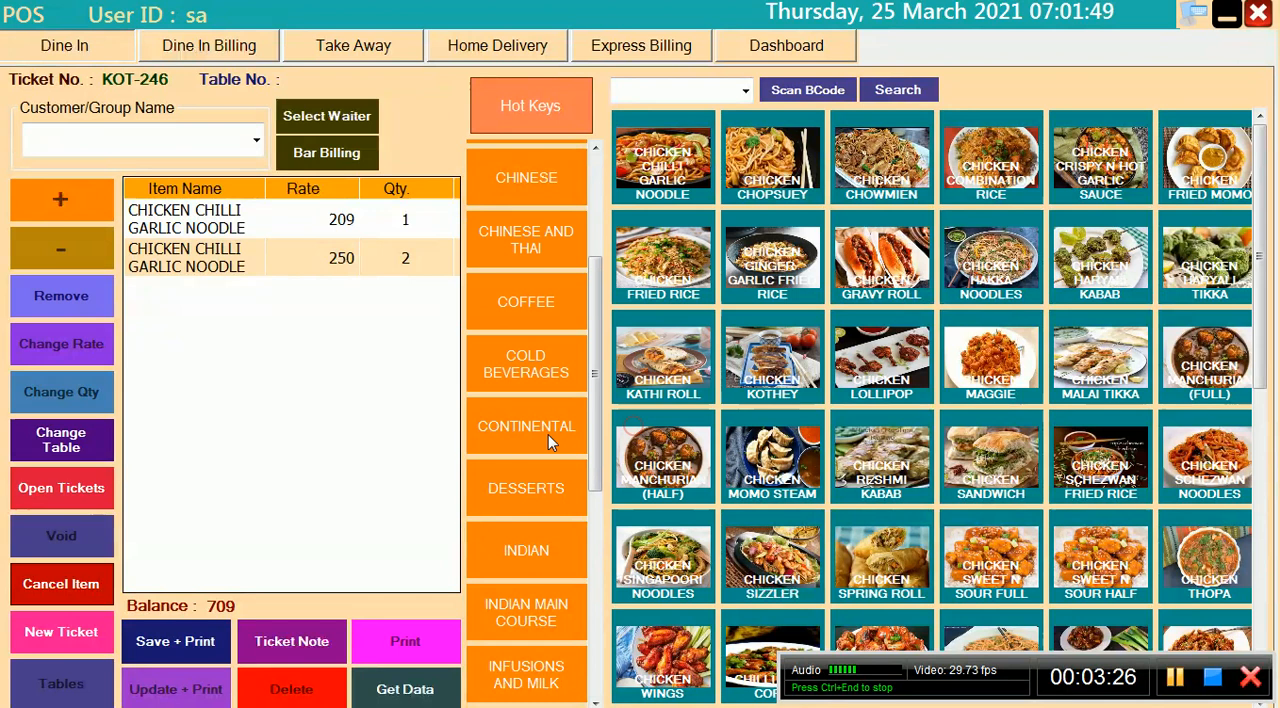
click(61, 440)
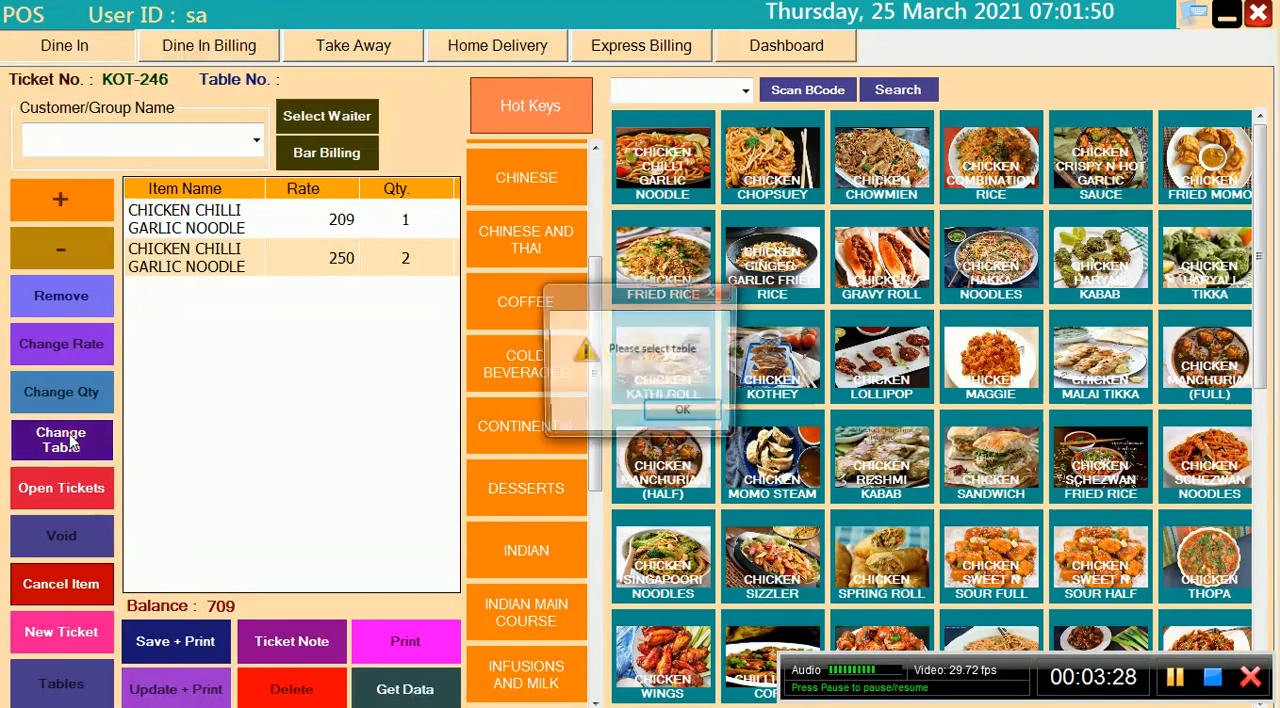
click(694, 413)
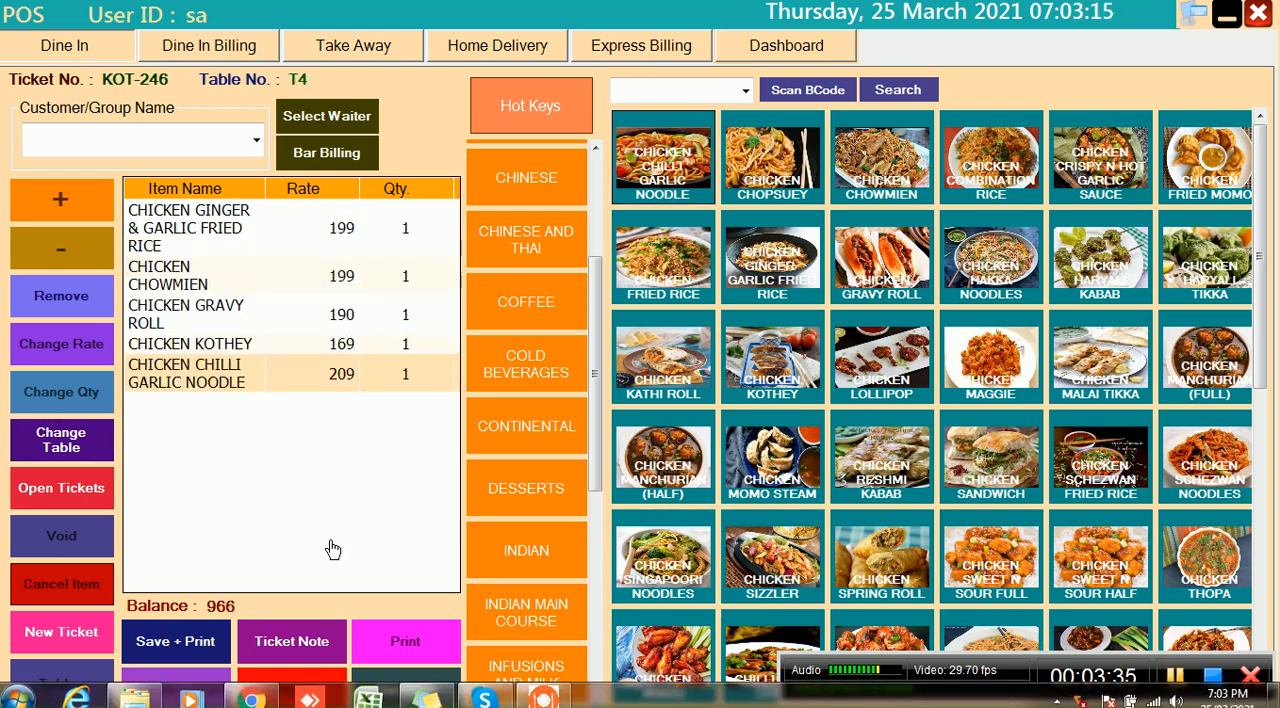
Save and print the five-item ticket for table T4 as the XPS document KOT.xps in the Pictures library
click(155, 650)
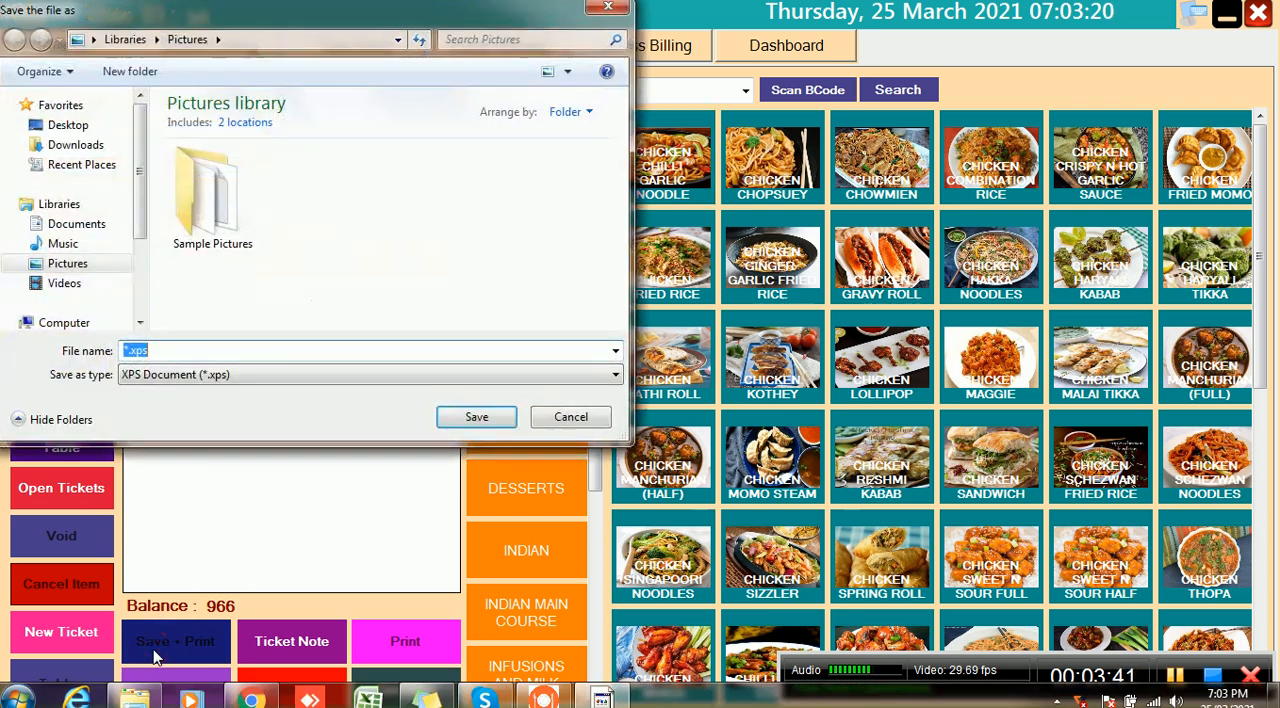
click(123, 350)
text(KOT)
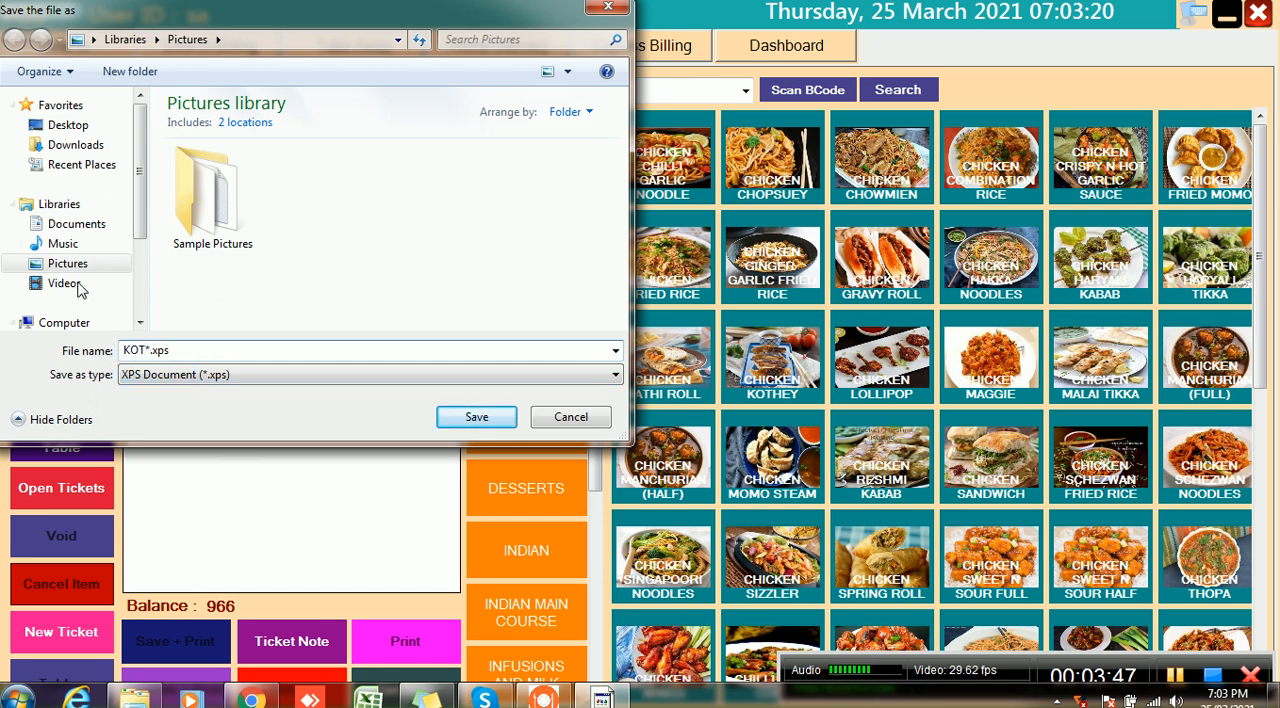
click(463, 420)
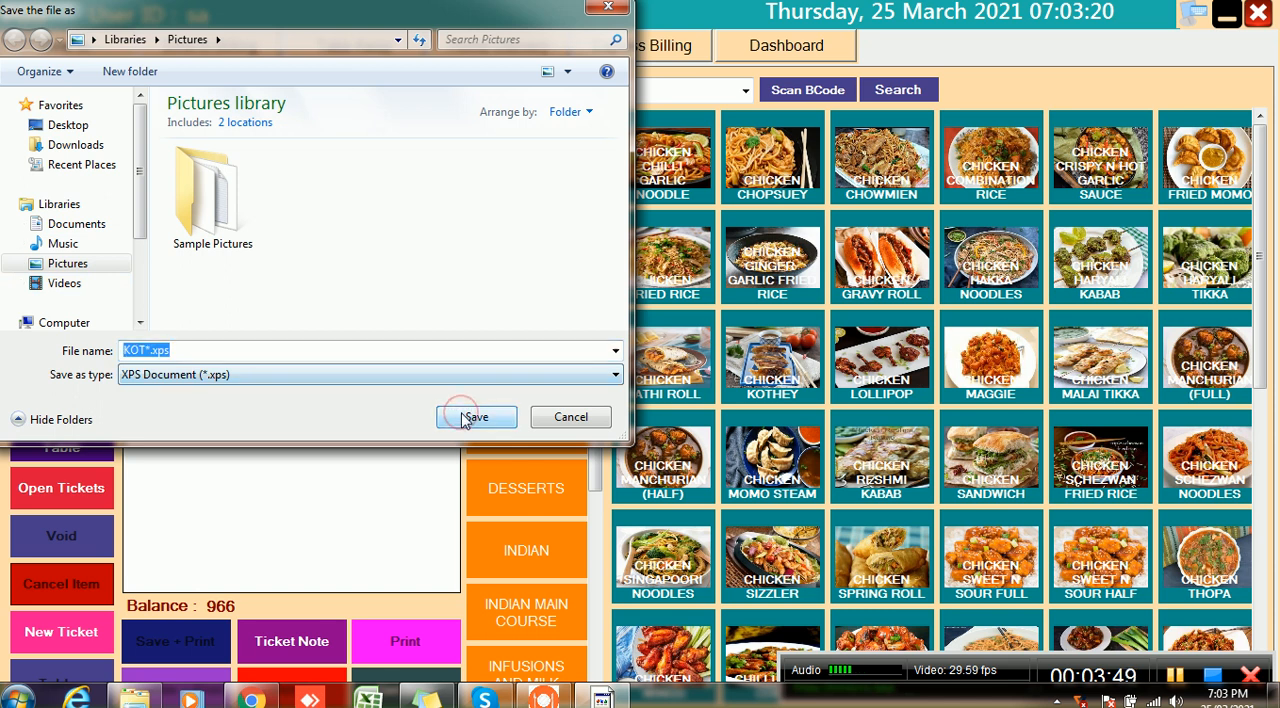
click(468, 420)
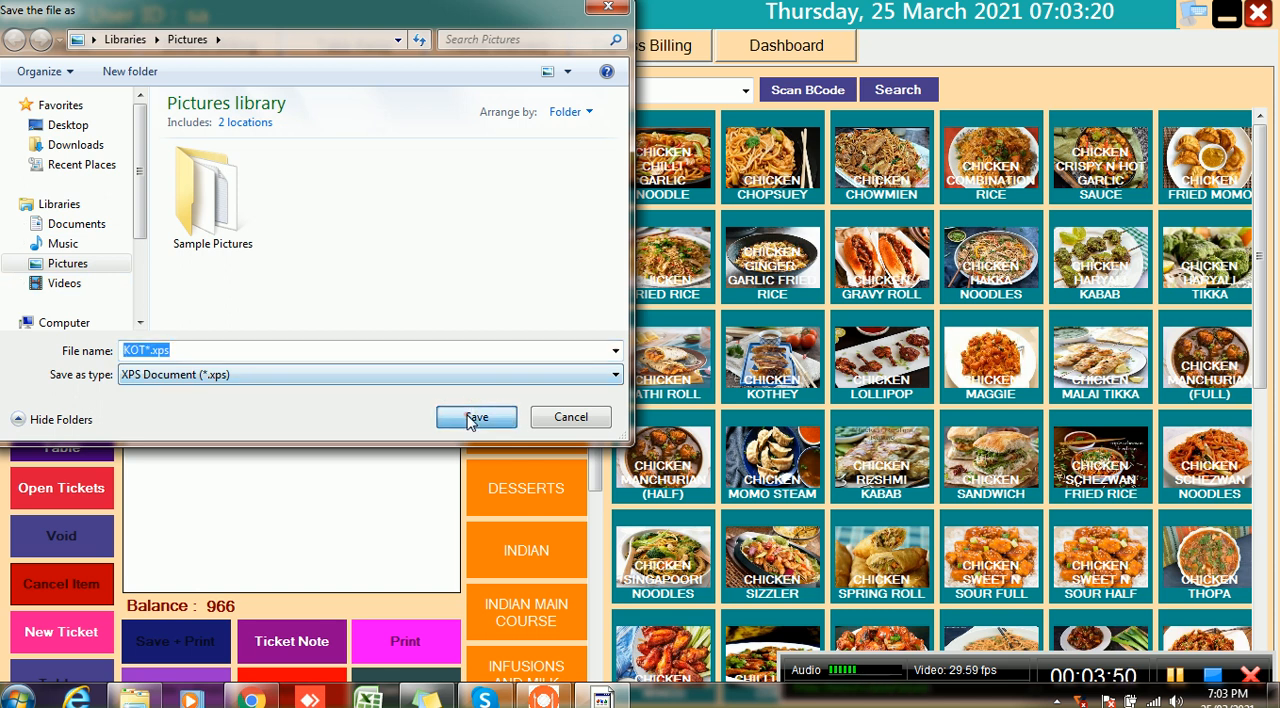
click(252, 349)
key(BackSpace)
key(BackSpace)
key(BackSpace)
key(Return)
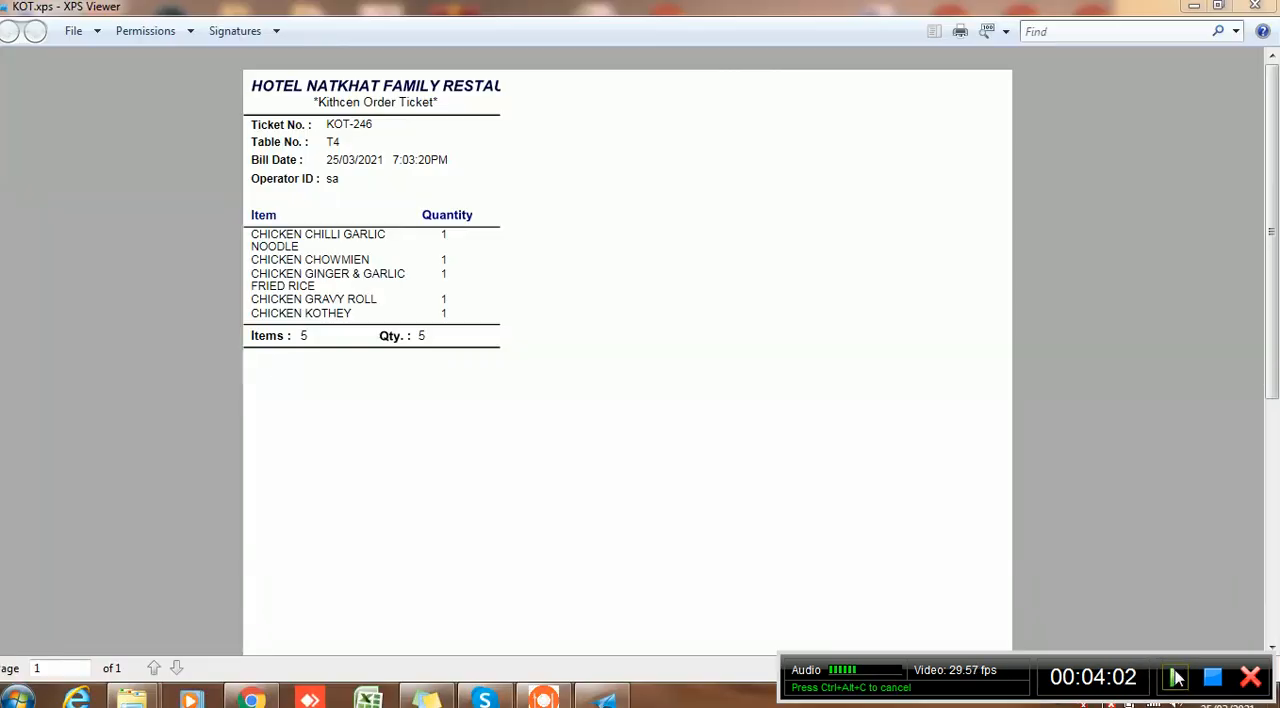
click(1177, 679)
click(1175, 678)
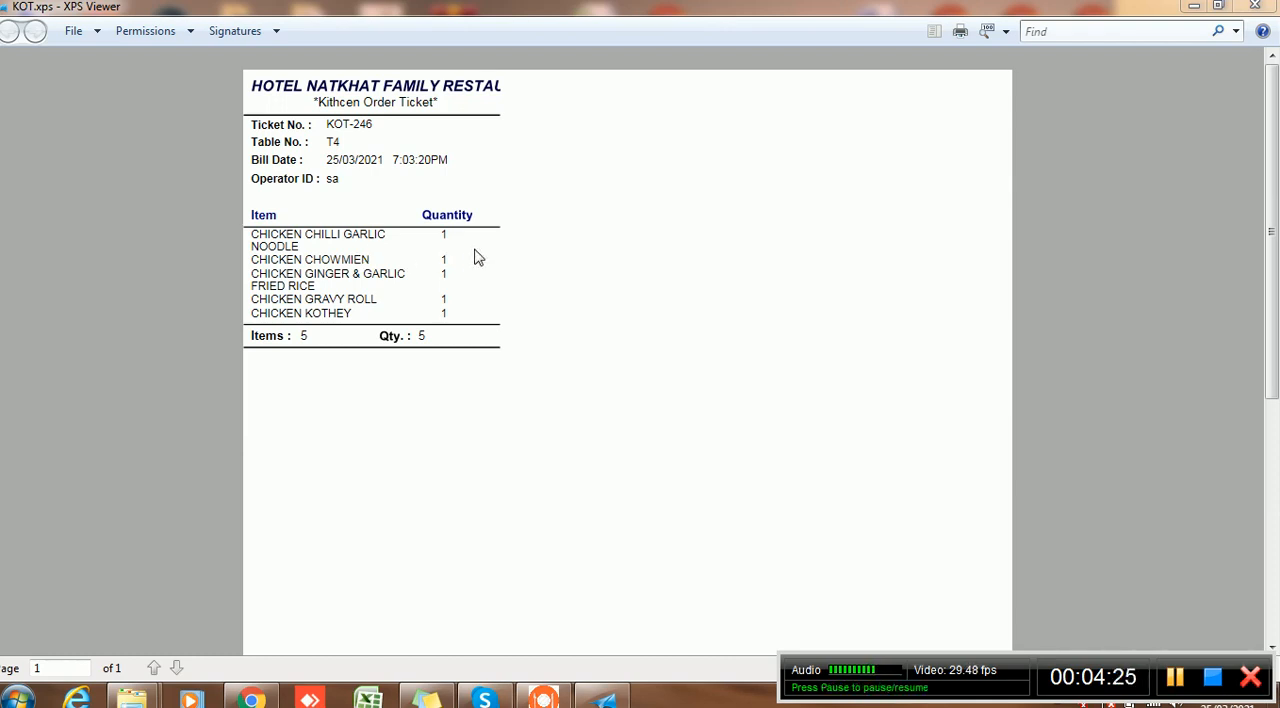
click(1176, 677)
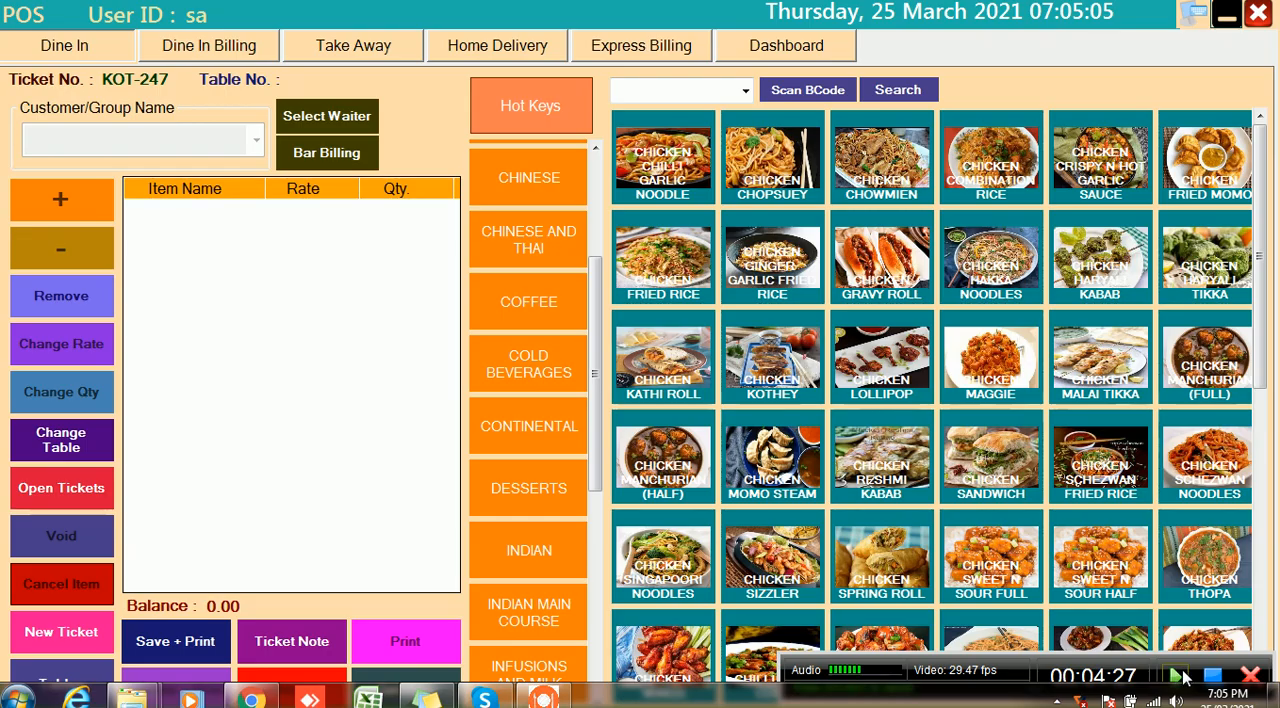
click(1182, 676)
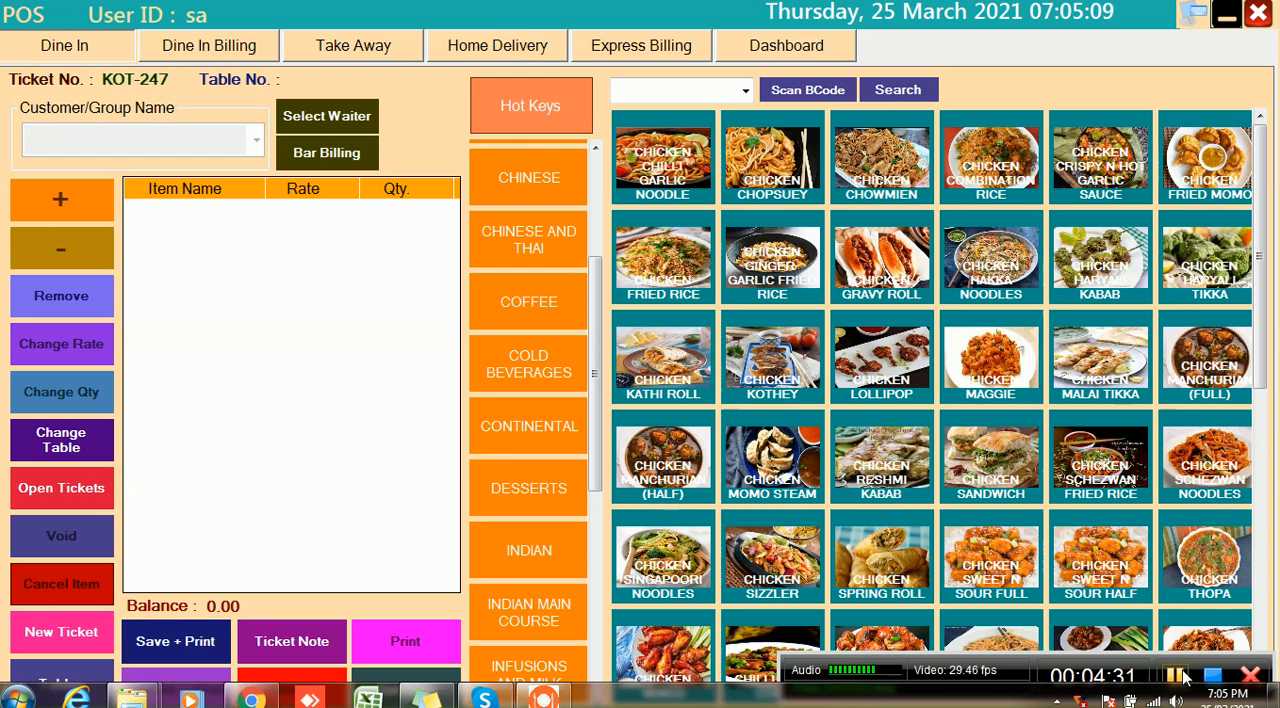
Open dine-in billing and load the order of booked table T4 into the new bill
click(200, 52)
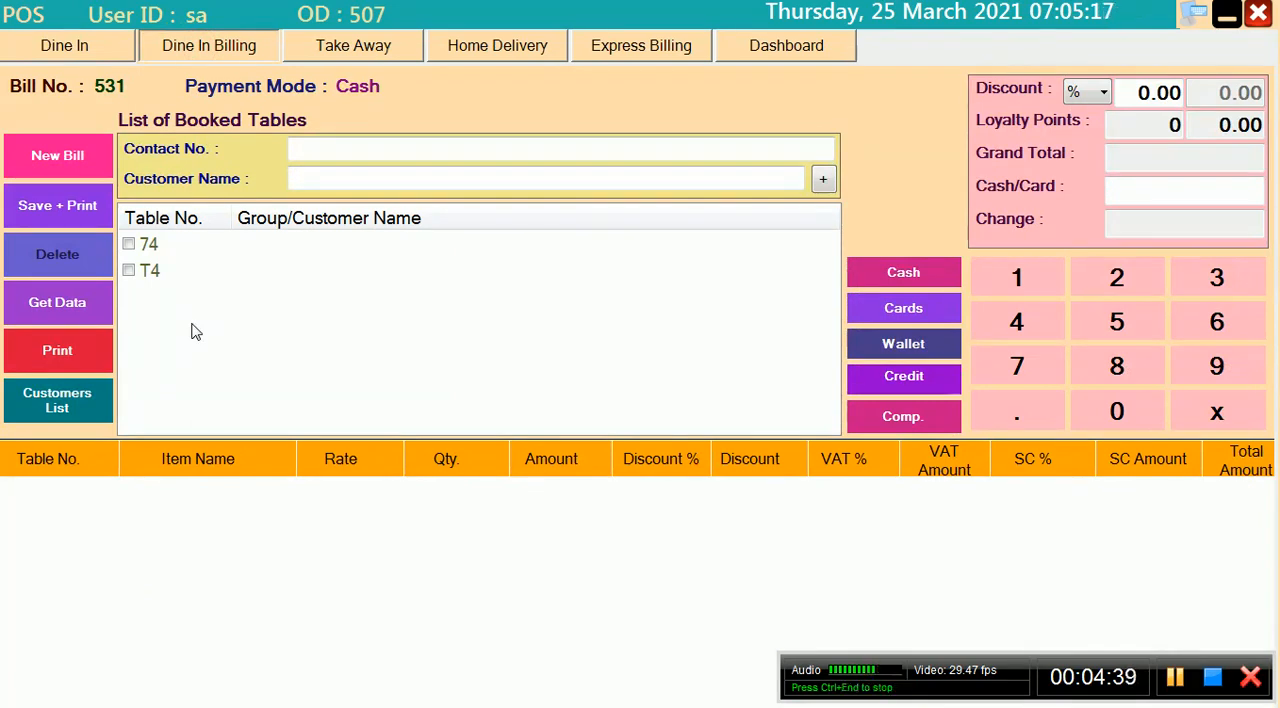
click(129, 271)
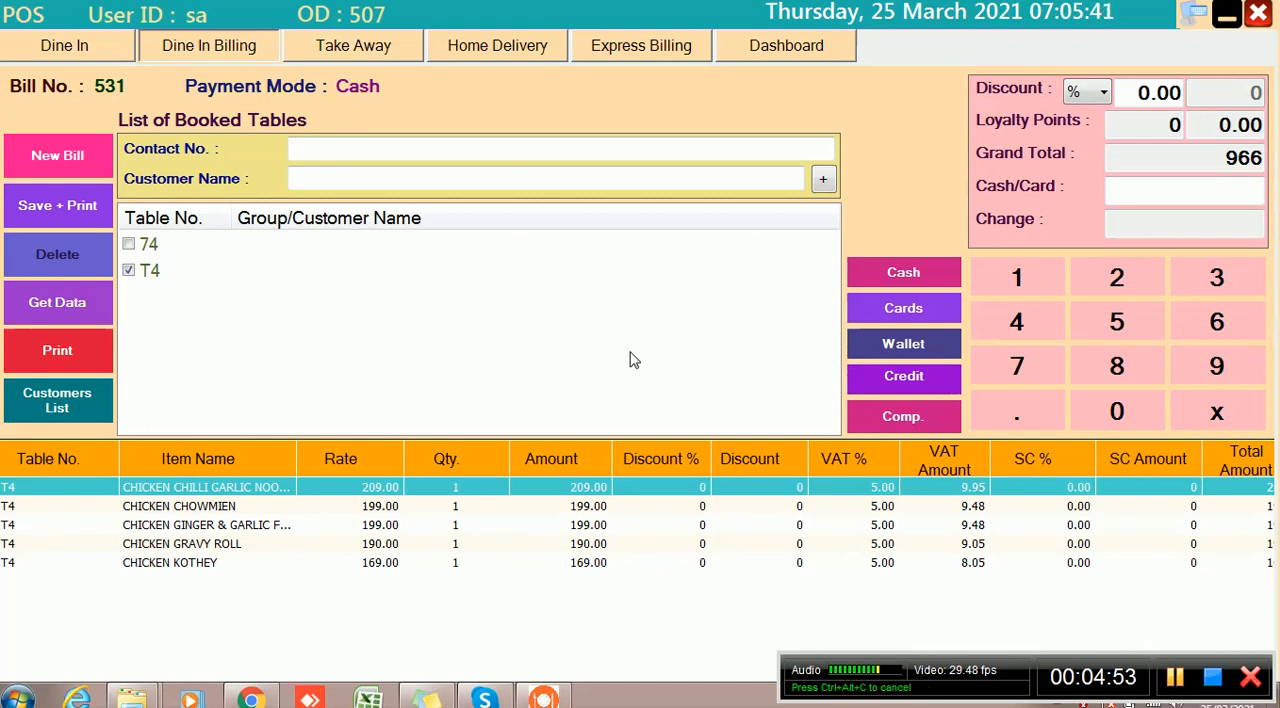
click(1175, 682)
click(1175, 682)
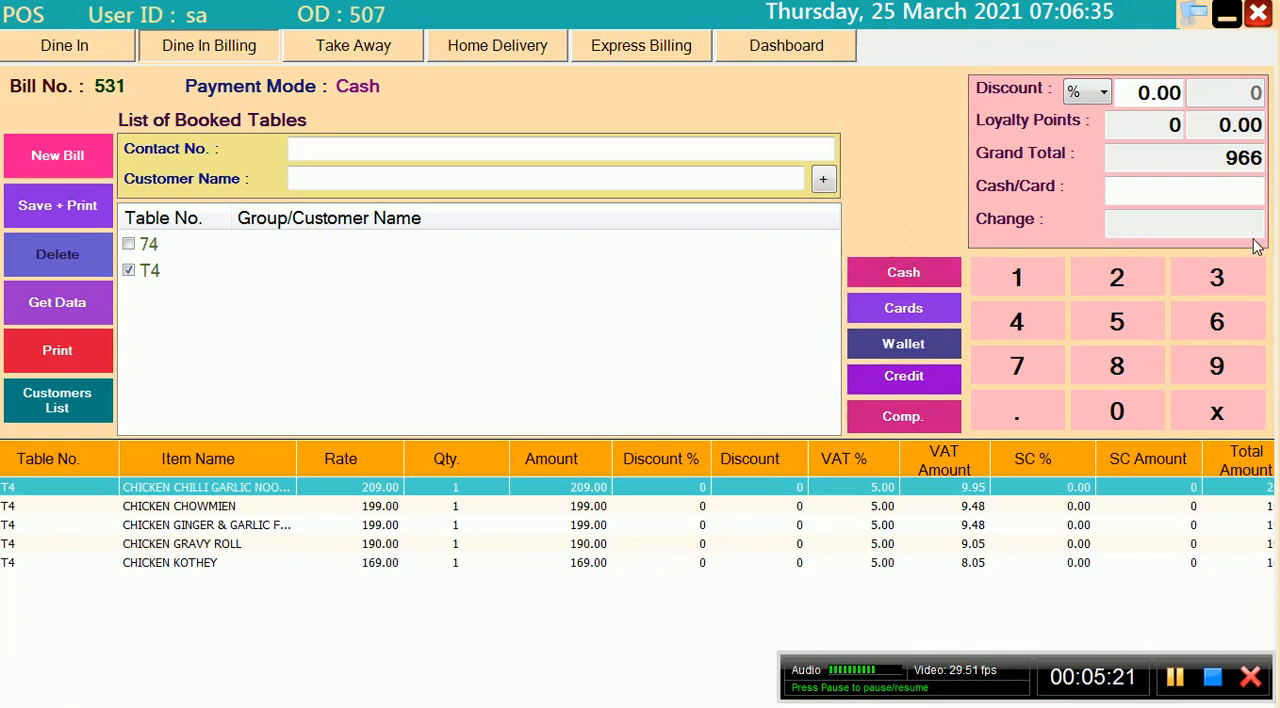
Enter 2000 as the cash received for table T4's dine-in bill
click(1186, 188)
text(2000)
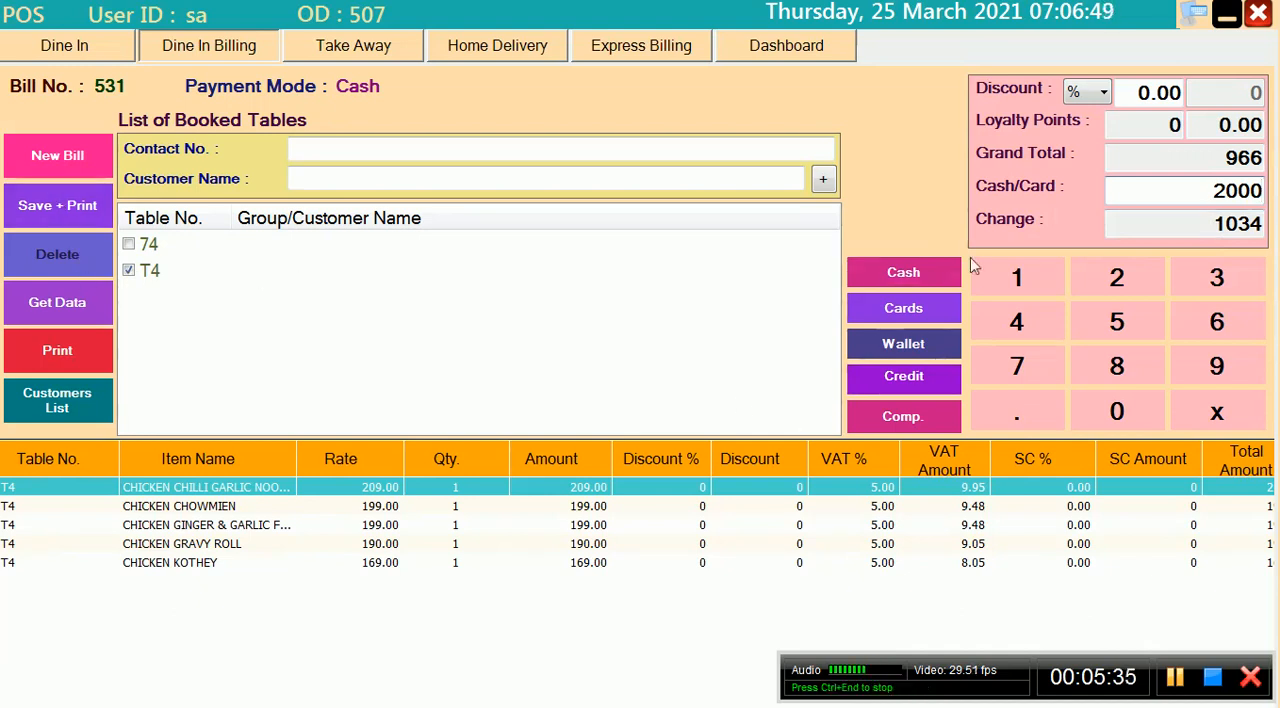
Look through the available card types and wallet payment options for the dine-in bill, leaving the payment mode as cash
click(903, 308)
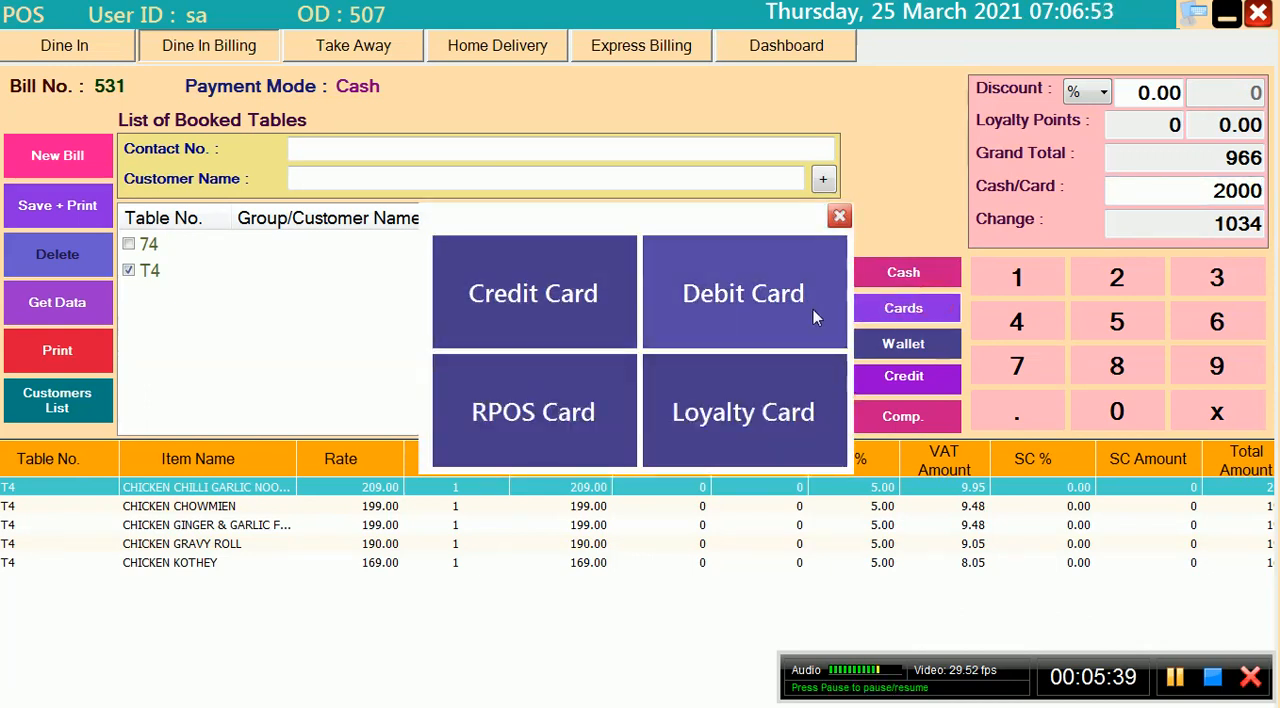
click(838, 217)
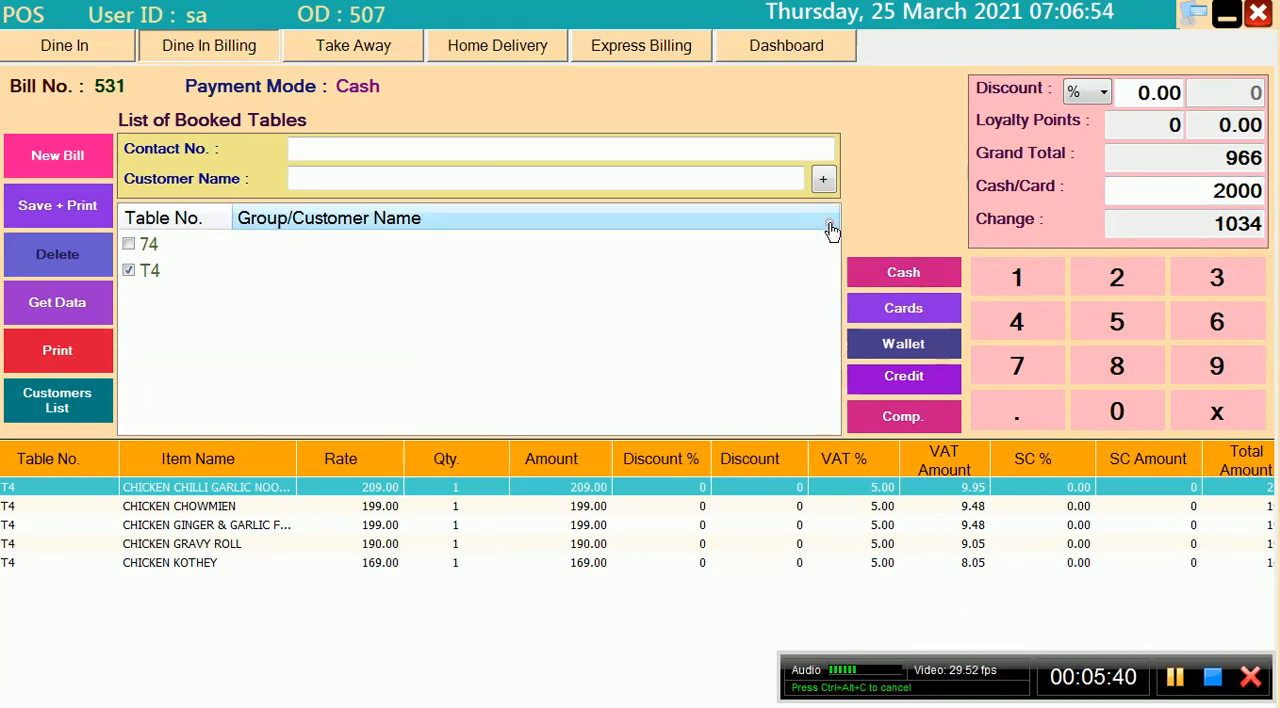
click(877, 350)
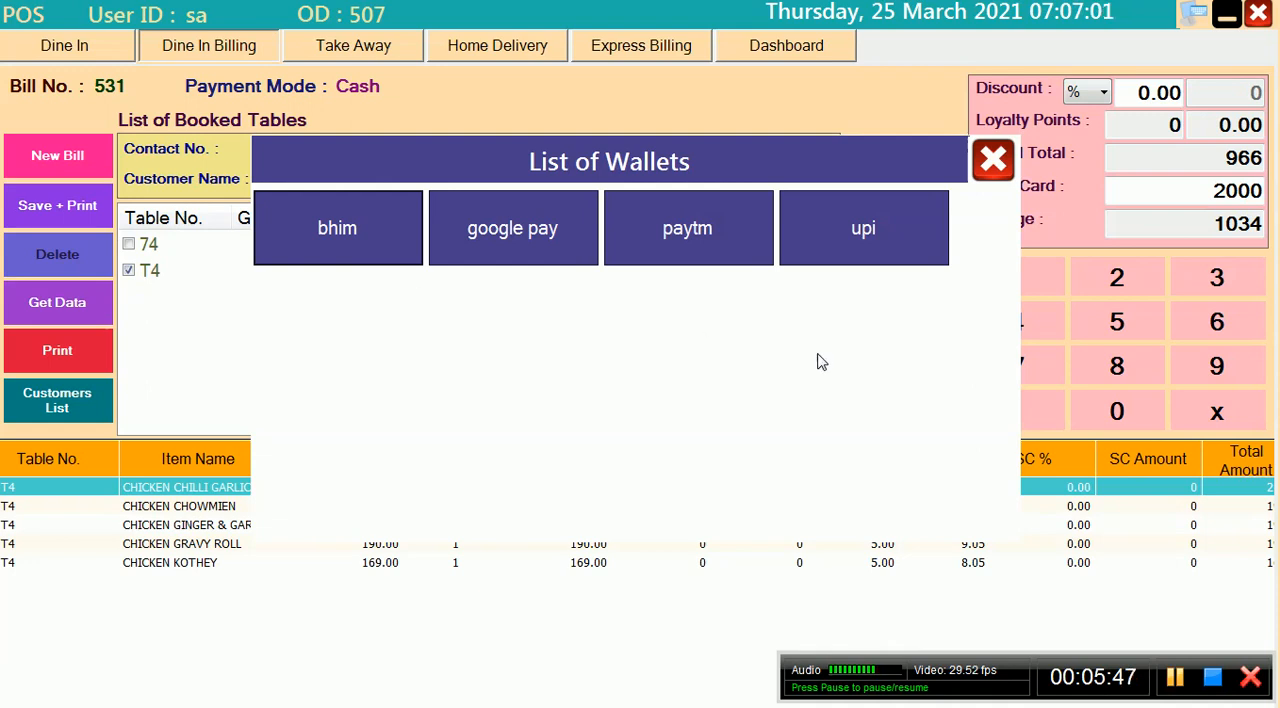
click(993, 161)
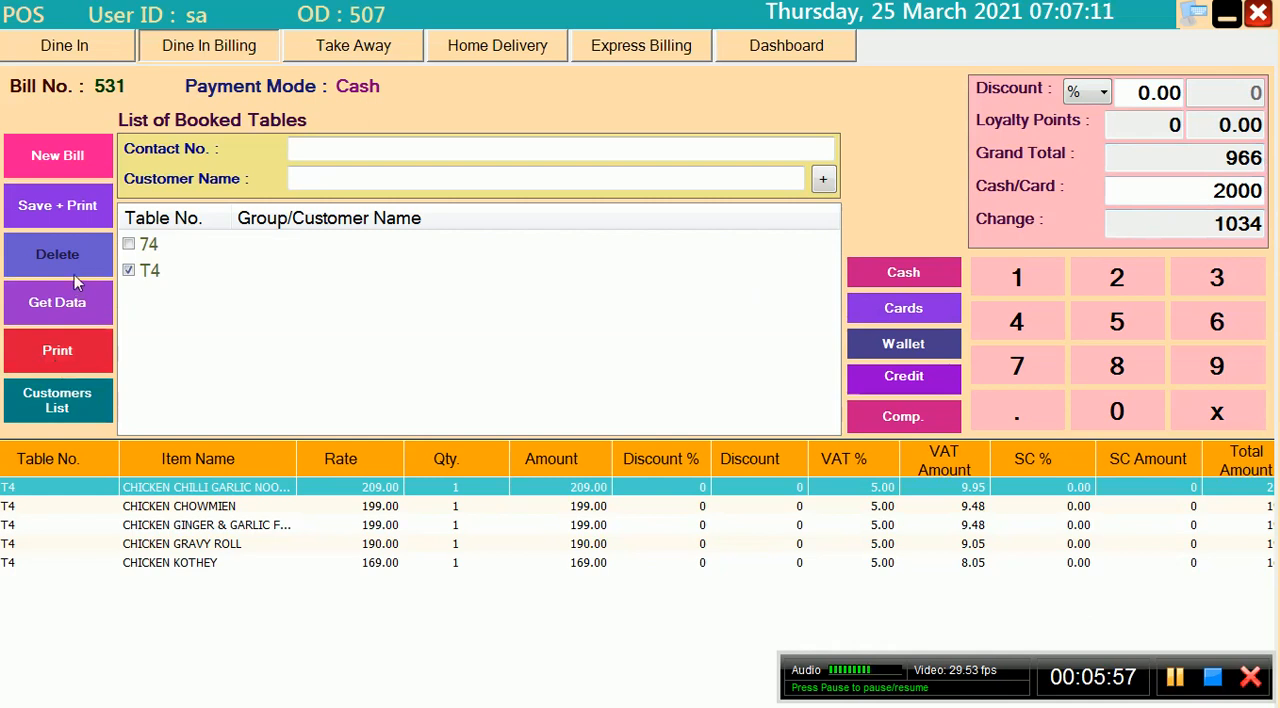
Save and print table T4's bill as the XPS document BILL in the Pictures library
click(82, 228)
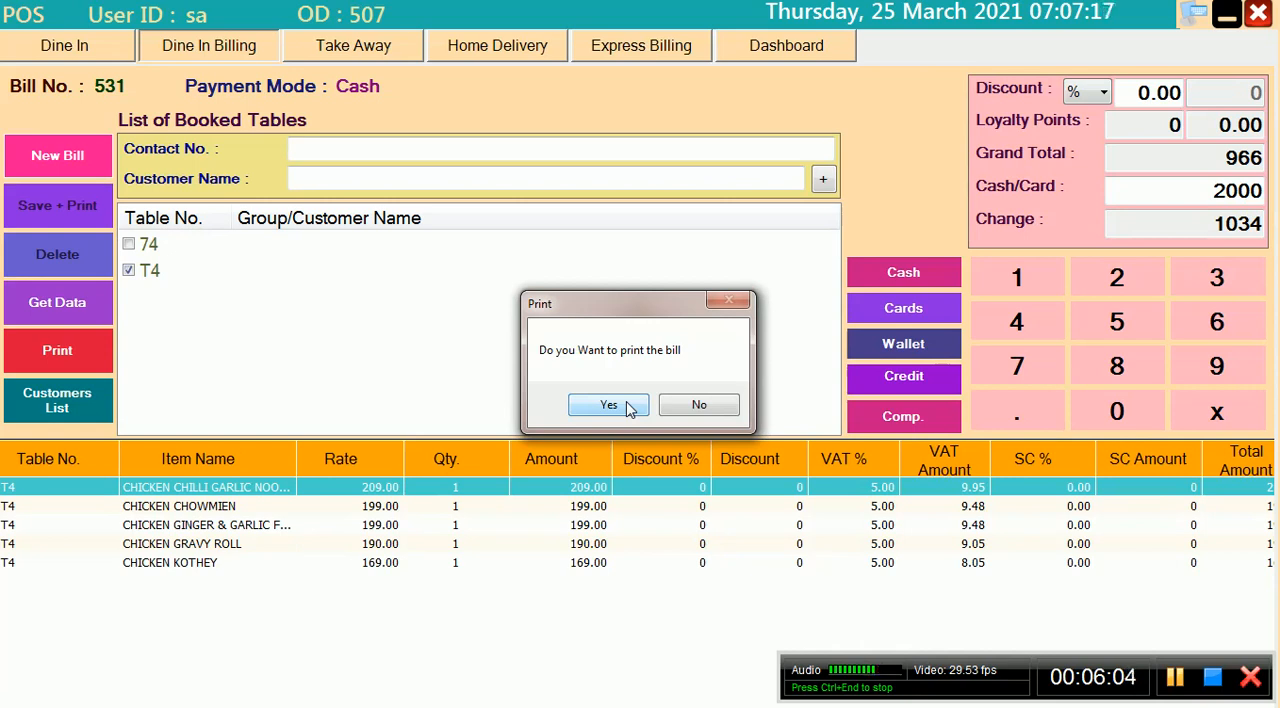
click(608, 404)
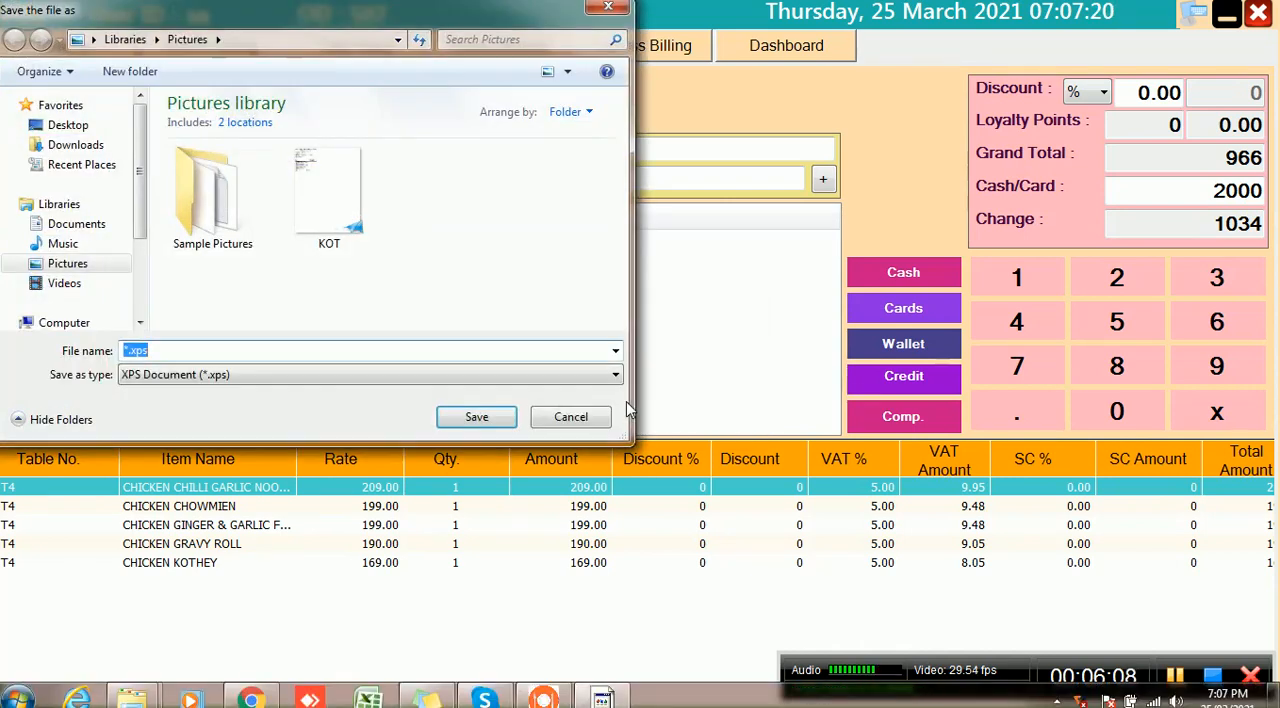
text(BILL)
click(476, 417)
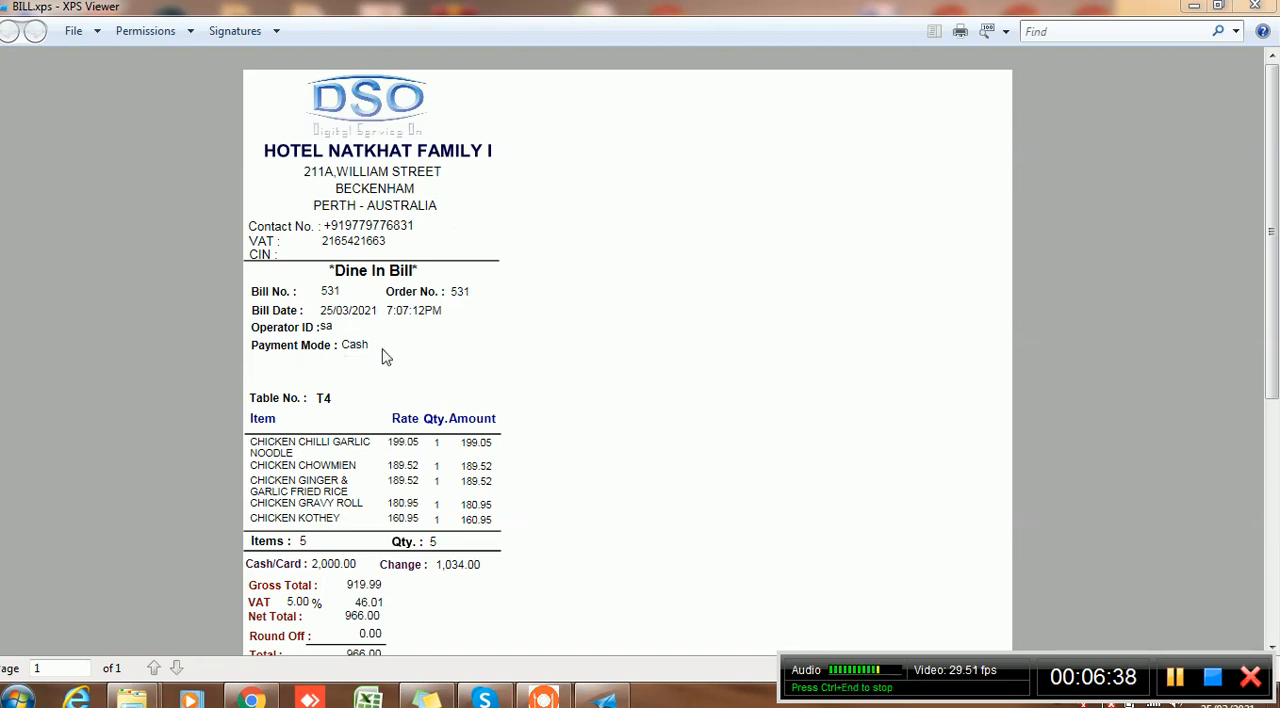
Examine the printed dine-in bill in BILL.xps, from the header and items down to the totals
scroll(1273, 222, down, 3)
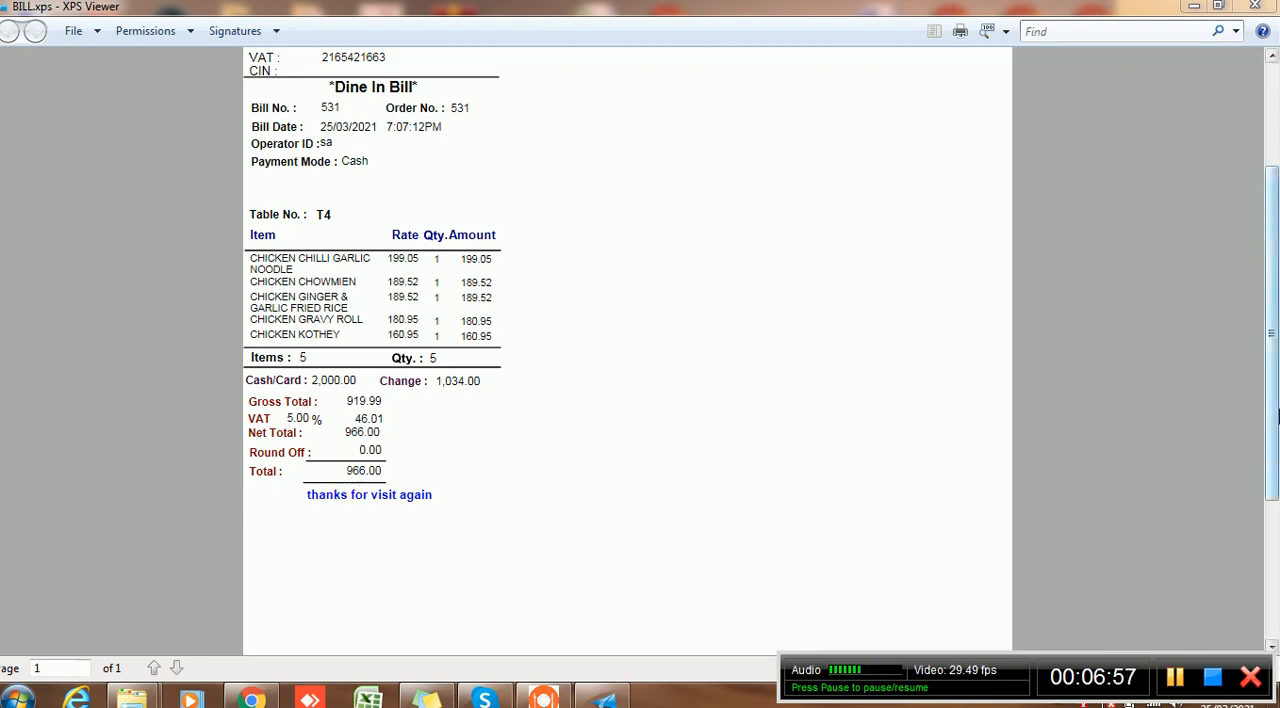
scroll(1271, 341, up, 3)
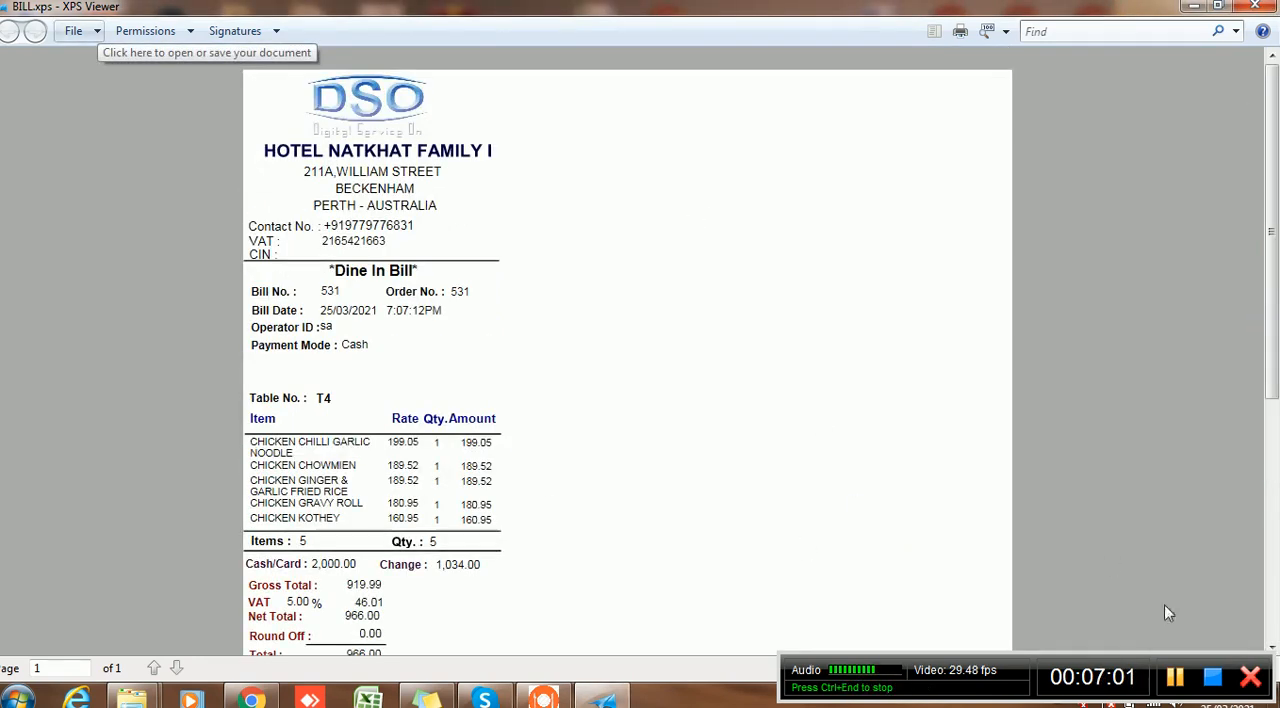
click(1173, 678)
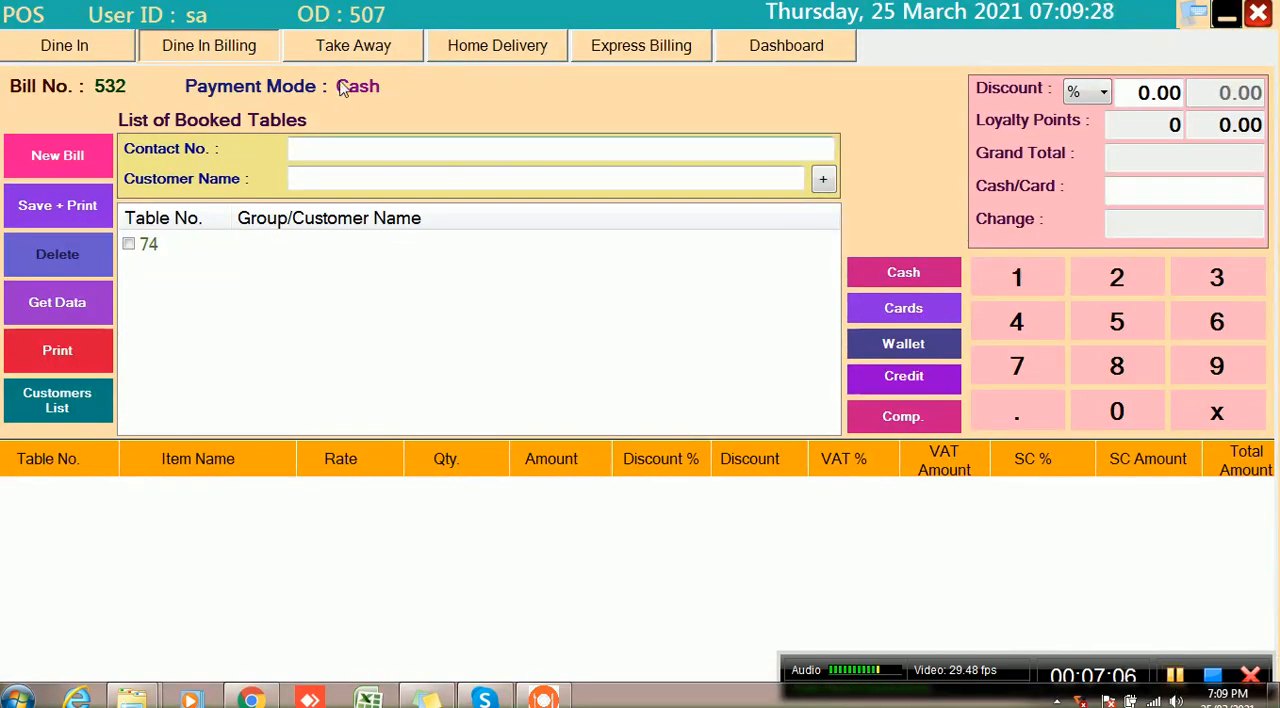
Start a takeaway bill containing one ADD ON ICE CREAM, one BANANA SHAKE and one CHOCOLATE SHAKE
click(360, 45)
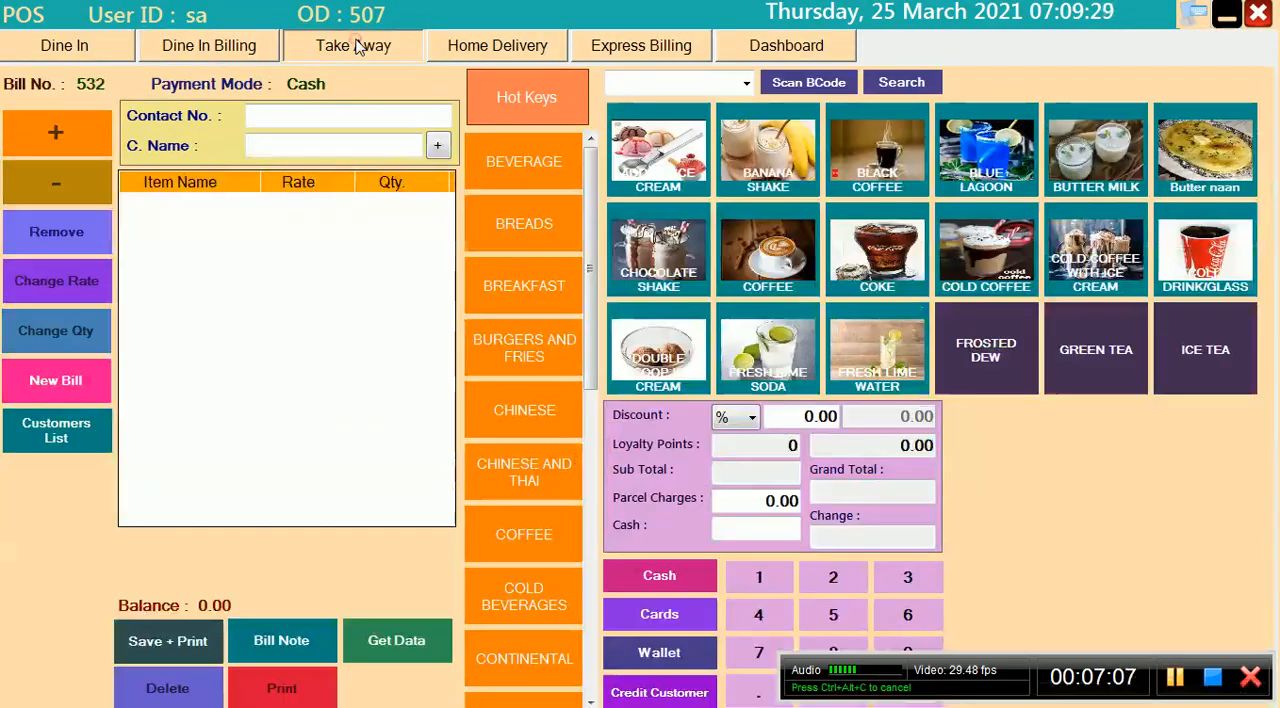
click(660, 190)
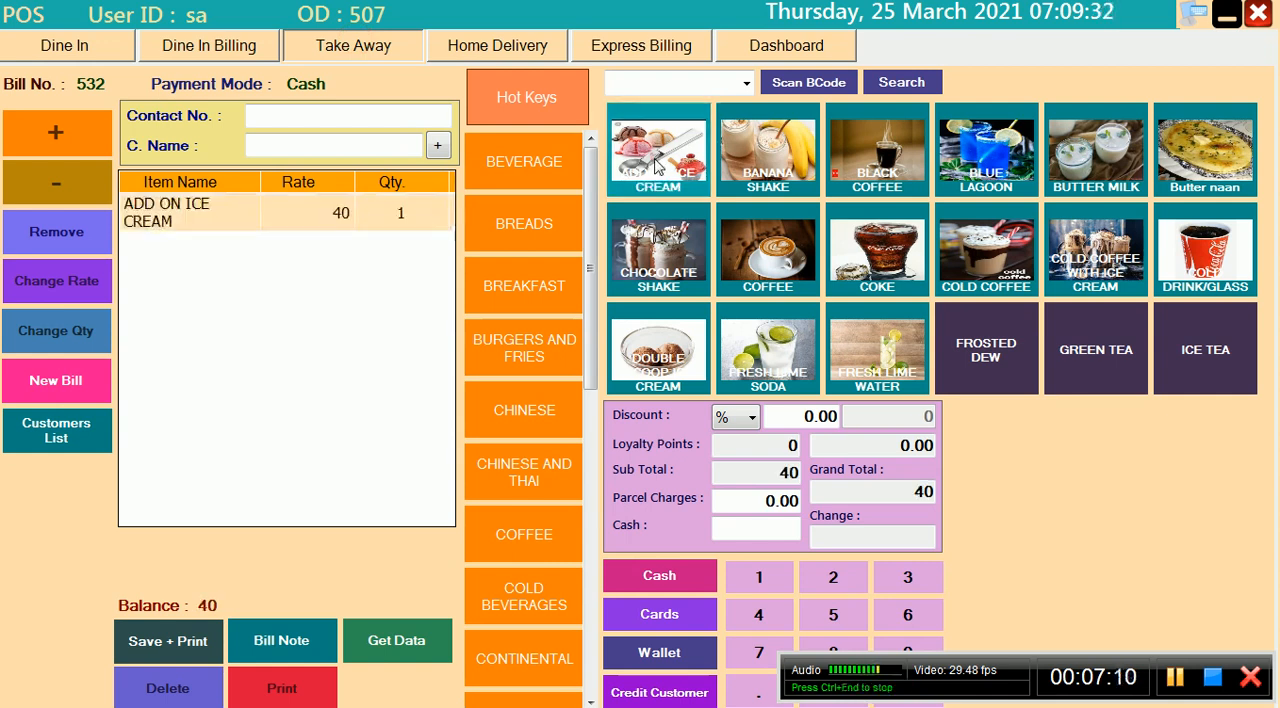
click(737, 160)
click(672, 255)
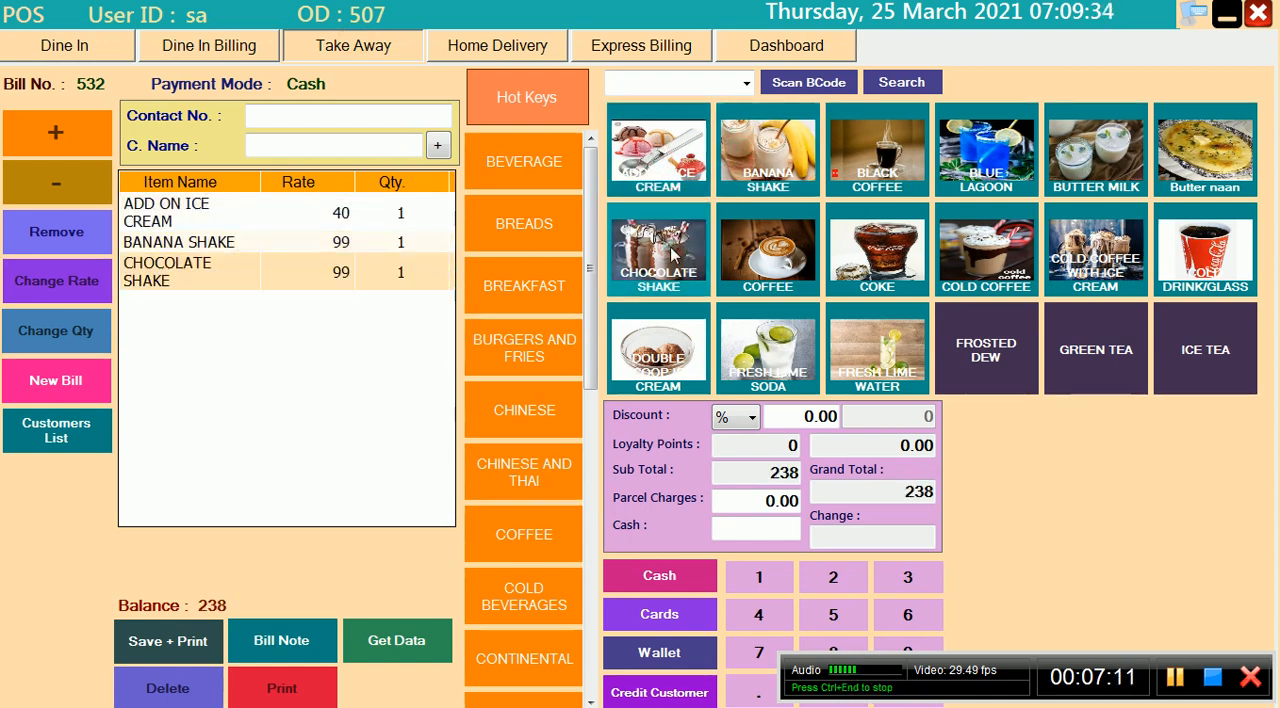
Enter 2000 as the cash received for the takeaway bill
click(770, 528)
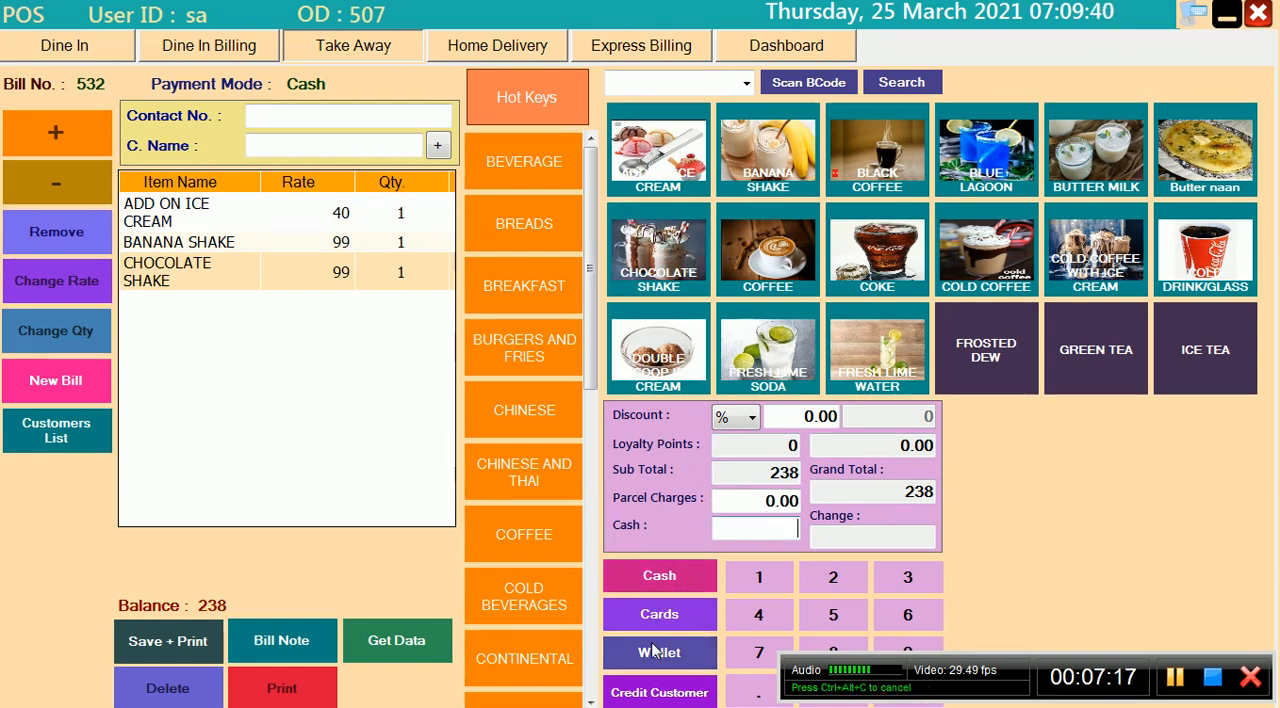
click(148, 647)
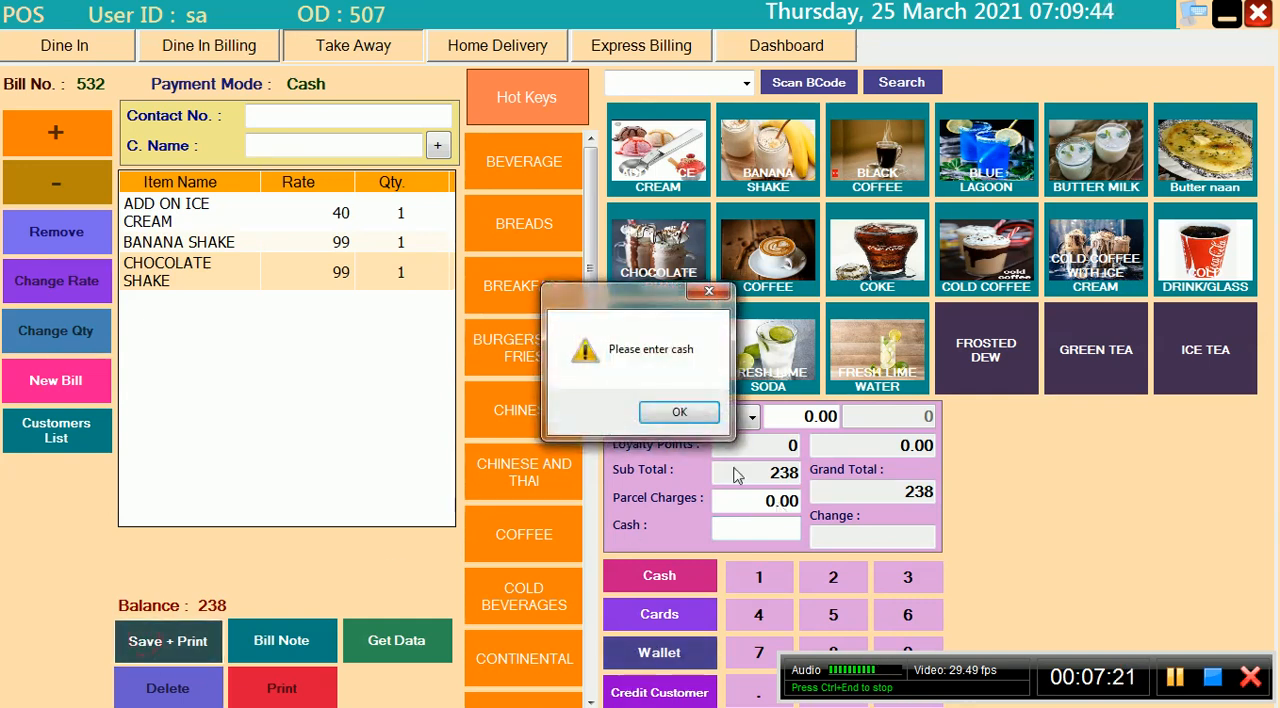
click(676, 413)
click(773, 531)
text(2000)
Save and print the takeaway bill, storing its kitchen order ticket as TAKEFOR KOT in the Pictures library
click(152, 641)
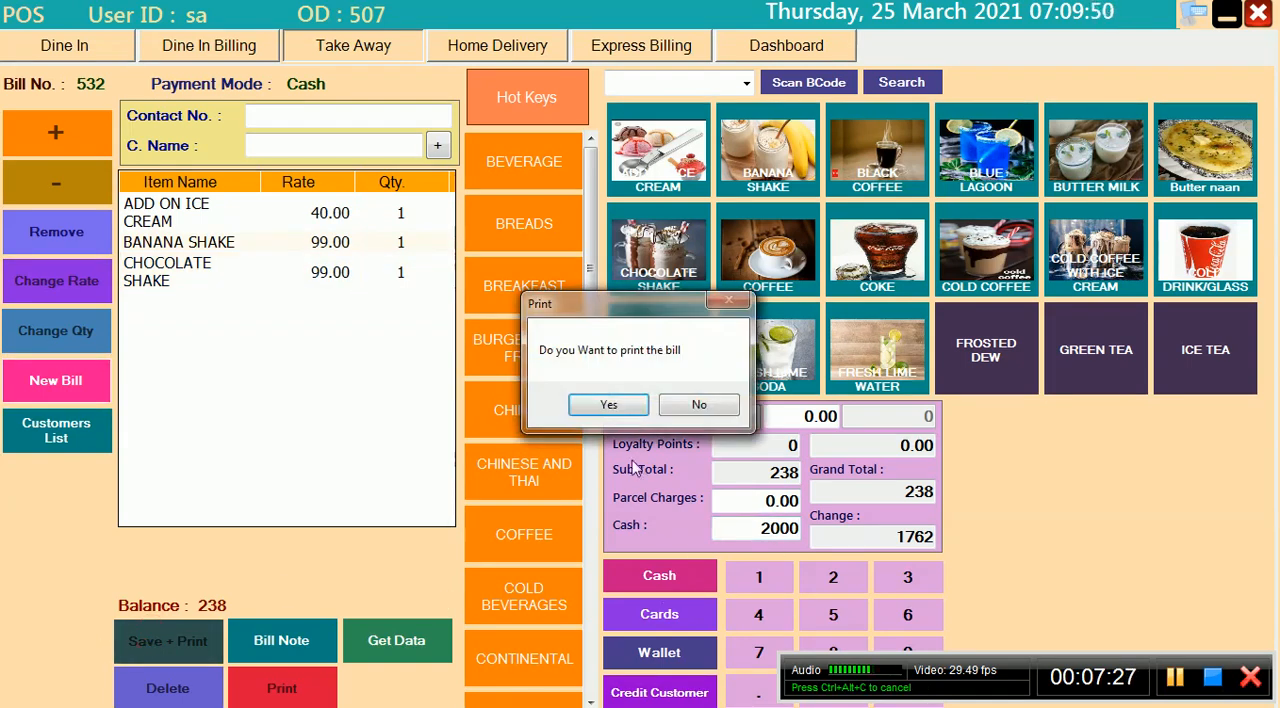
click(610, 404)
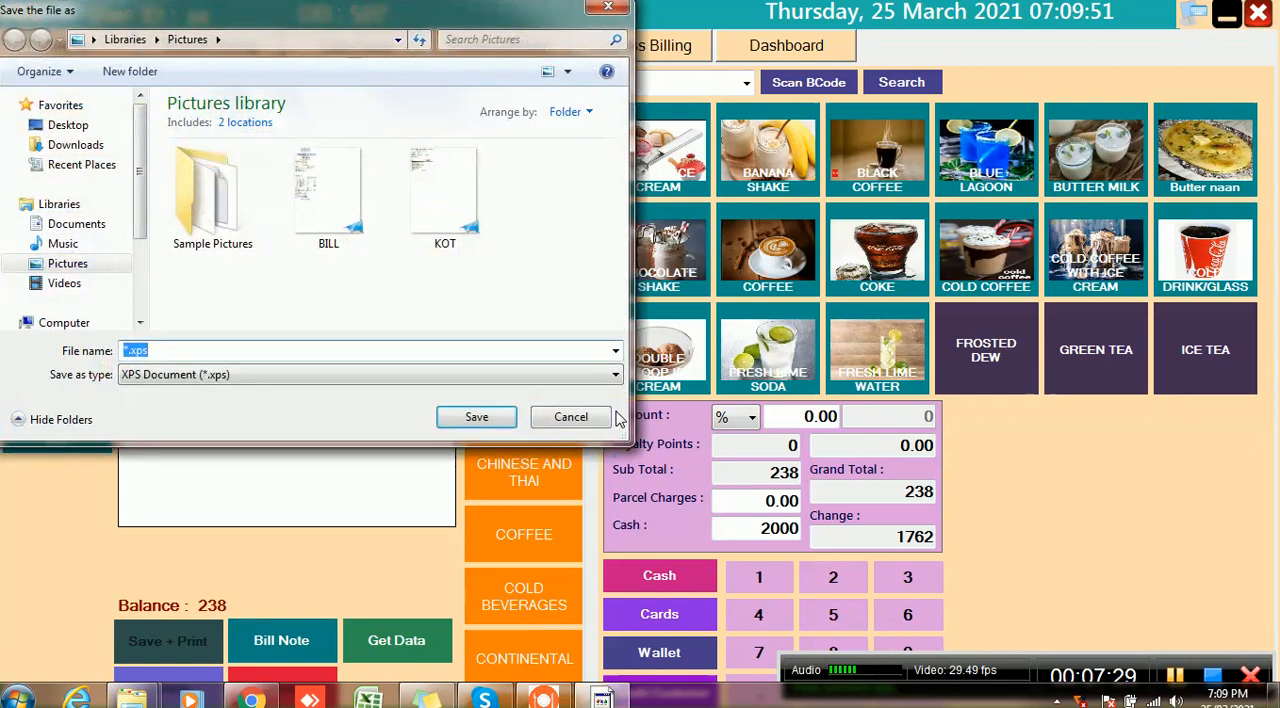
text(TAKEFOR KOT)
key(Return)
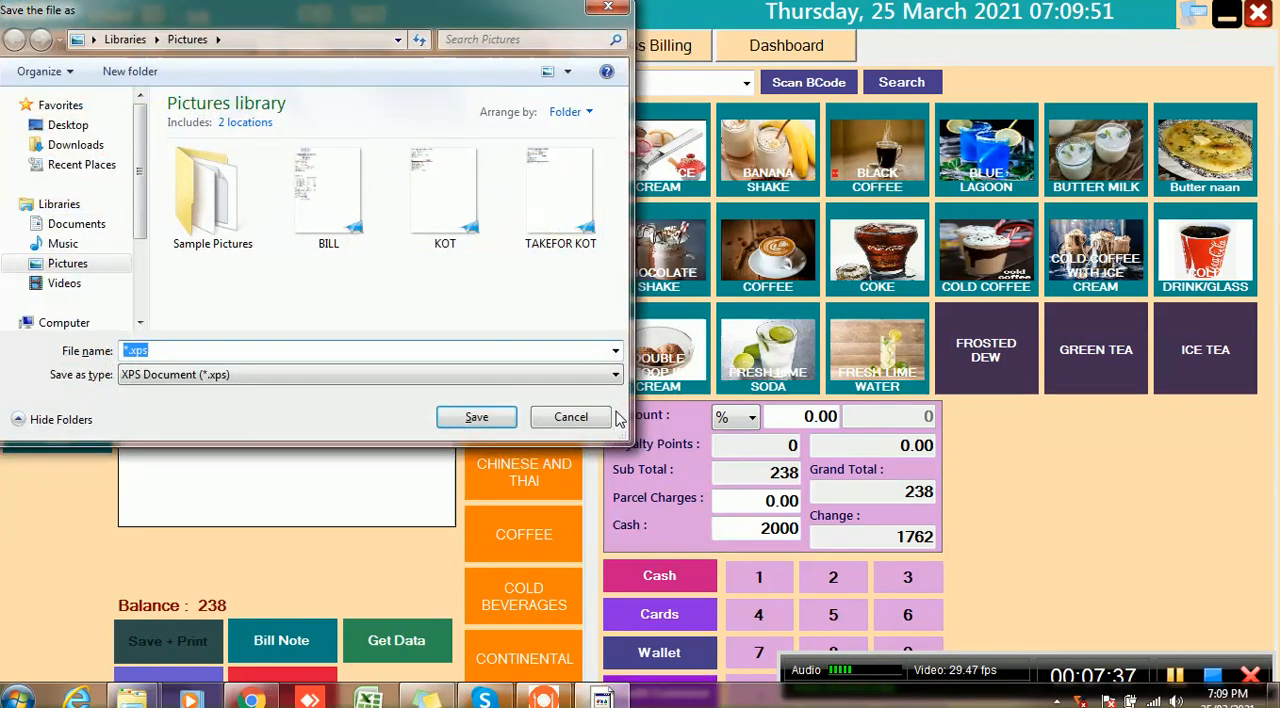
Save the takeaway bill printout as the XPS document TAKEAWAY BILL
text(TAKEAWAY B)
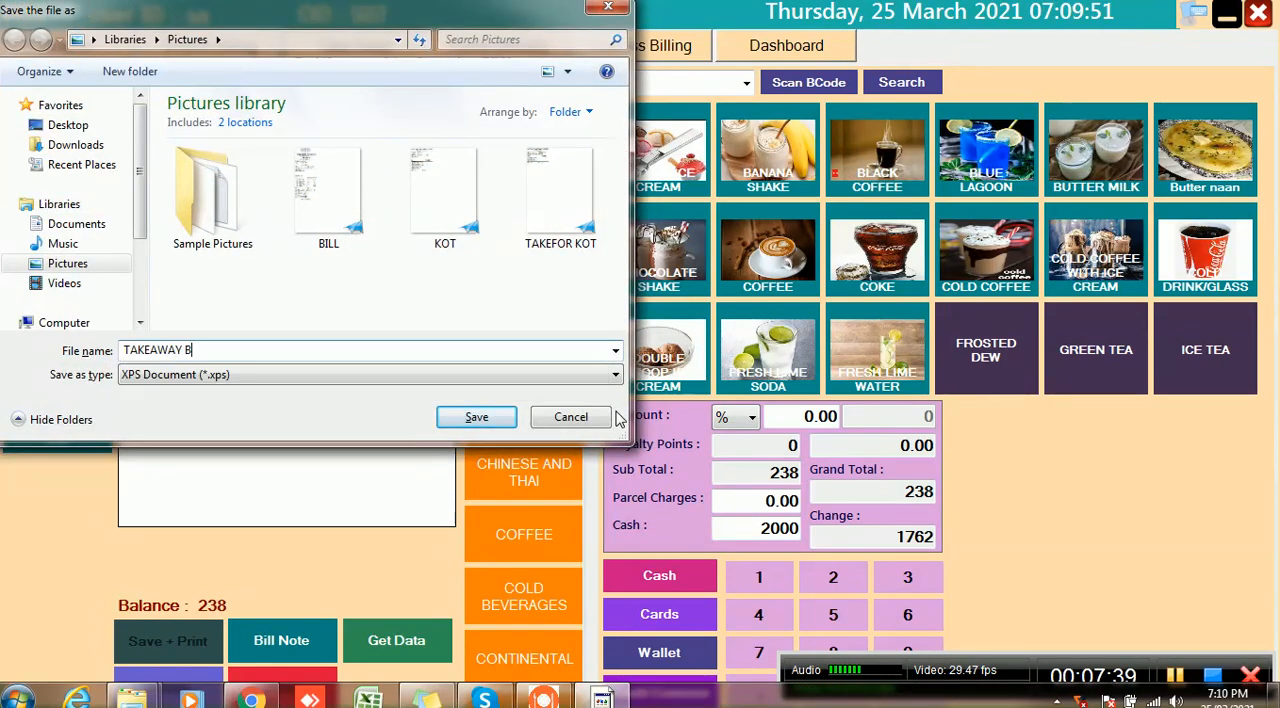
text(ILL)
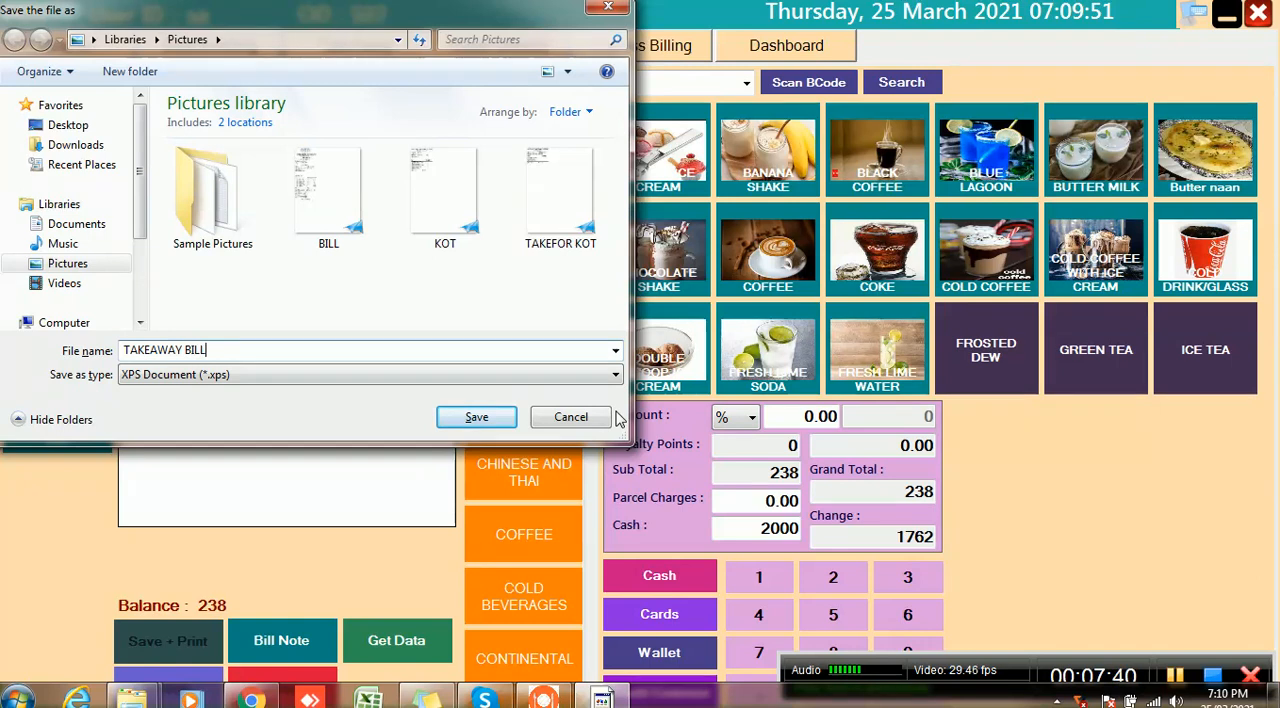
click(467, 428)
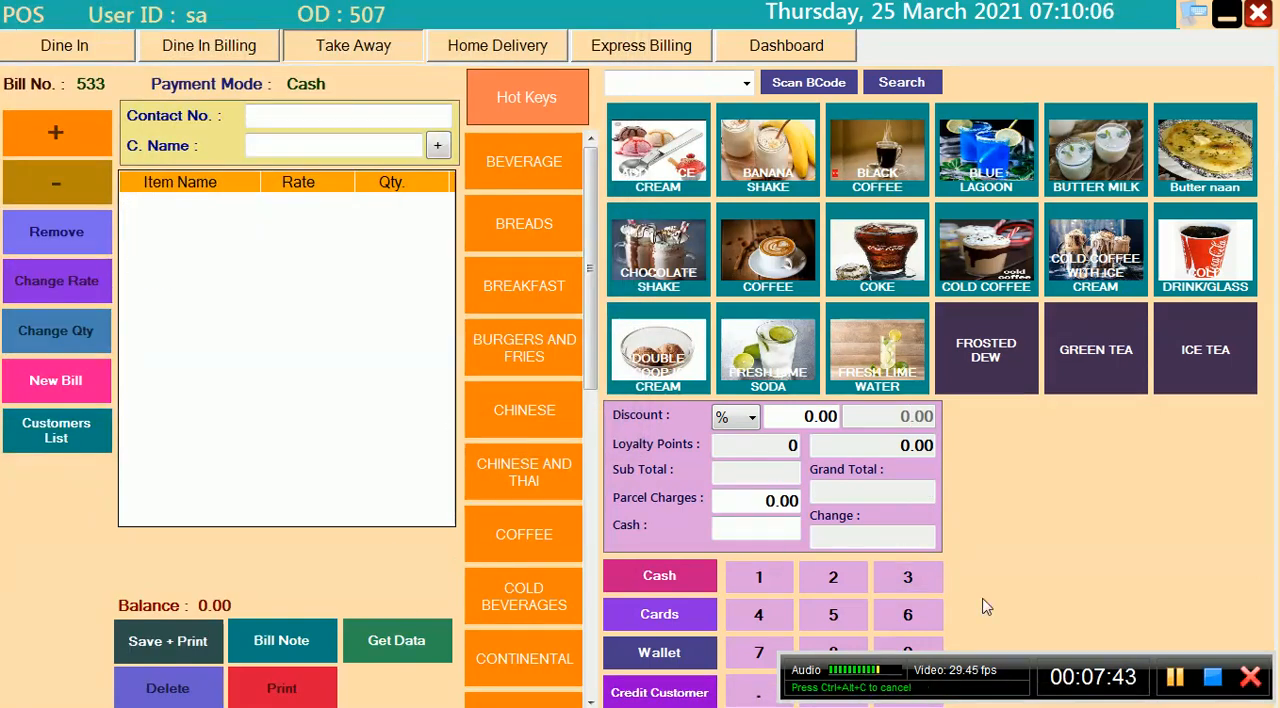
Start a home delivery bill containing one ADD ON ICE CREAM and one BUTTER MILK
click(475, 58)
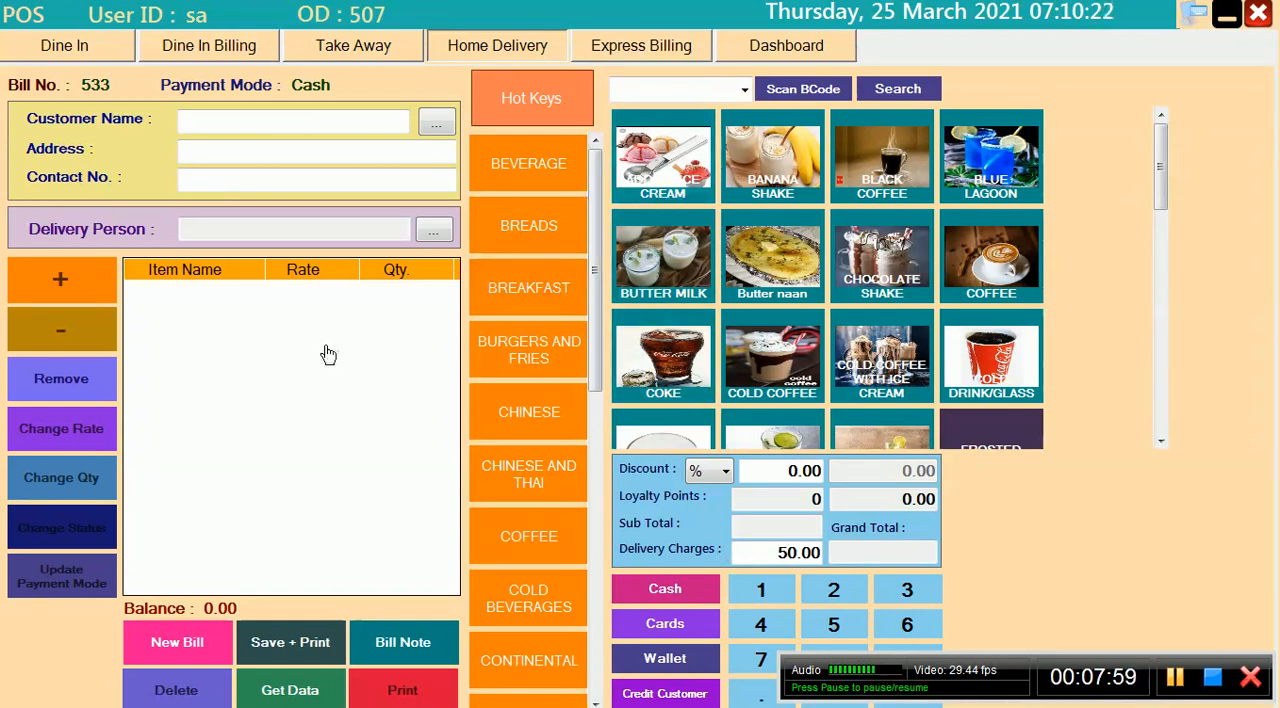
click(684, 138)
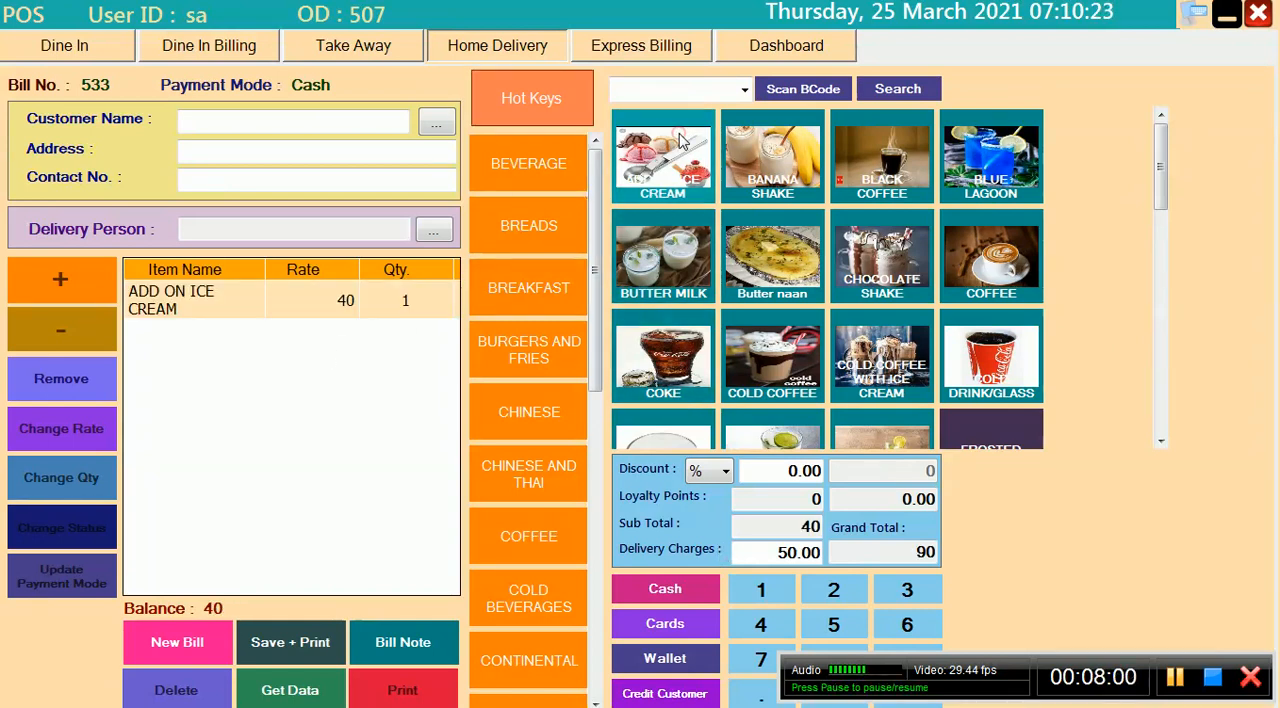
click(676, 248)
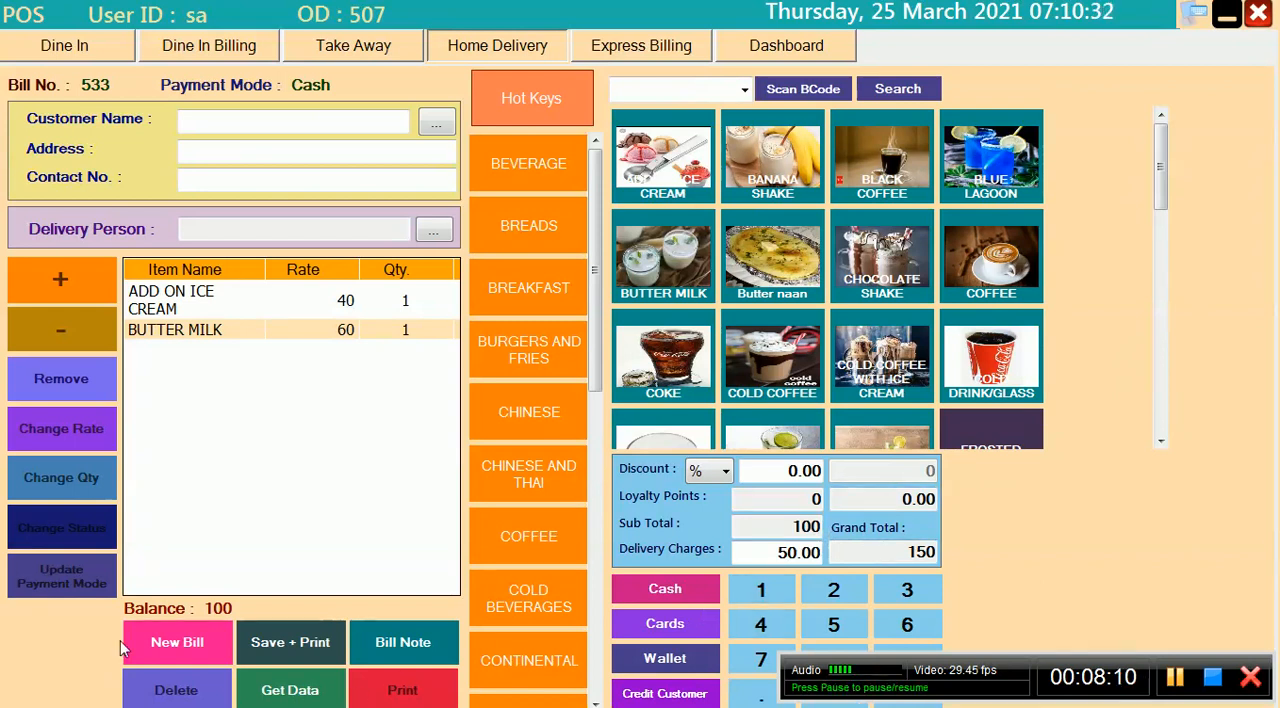
Assign the listed customer and the listed delivery person to the home delivery bill
click(284, 643)
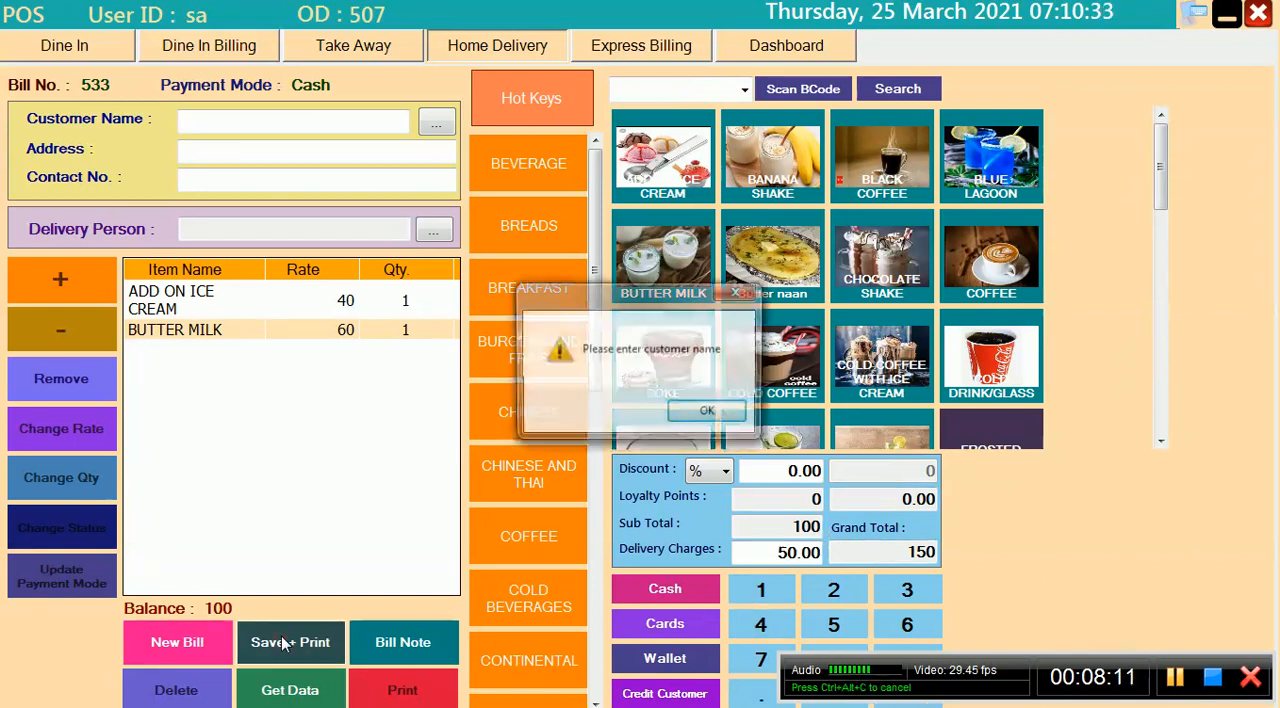
click(708, 411)
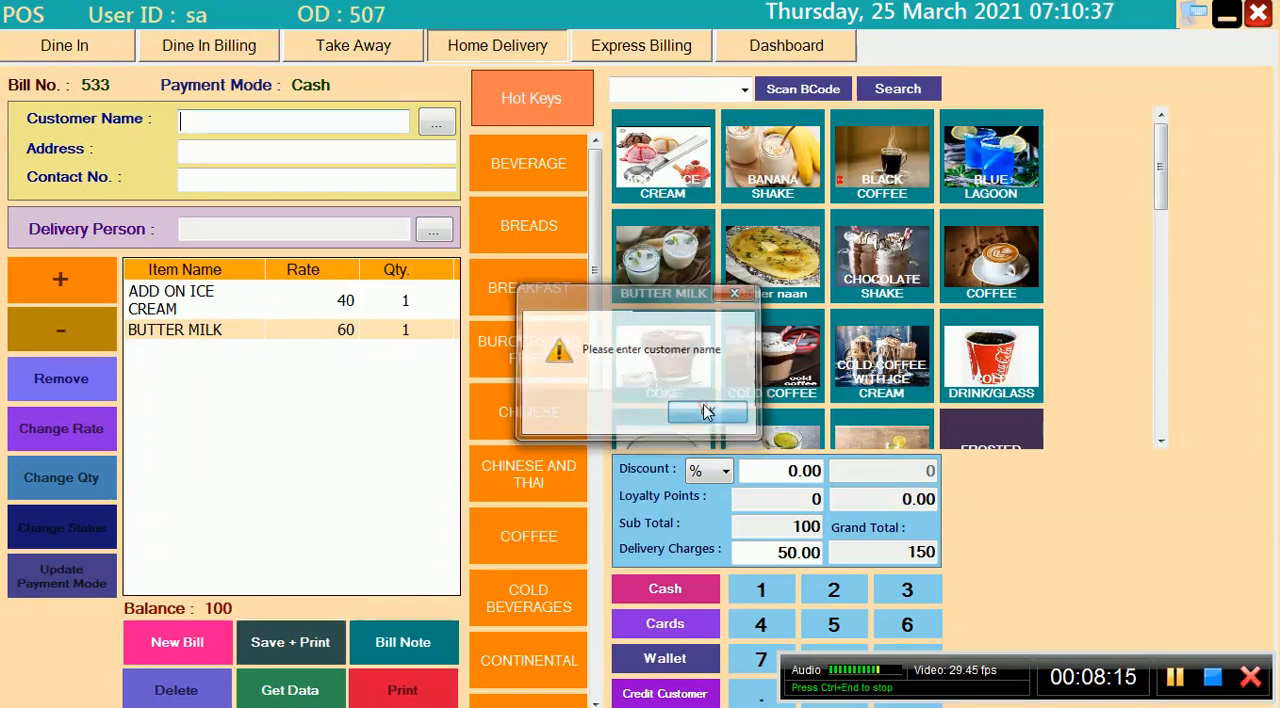
click(440, 127)
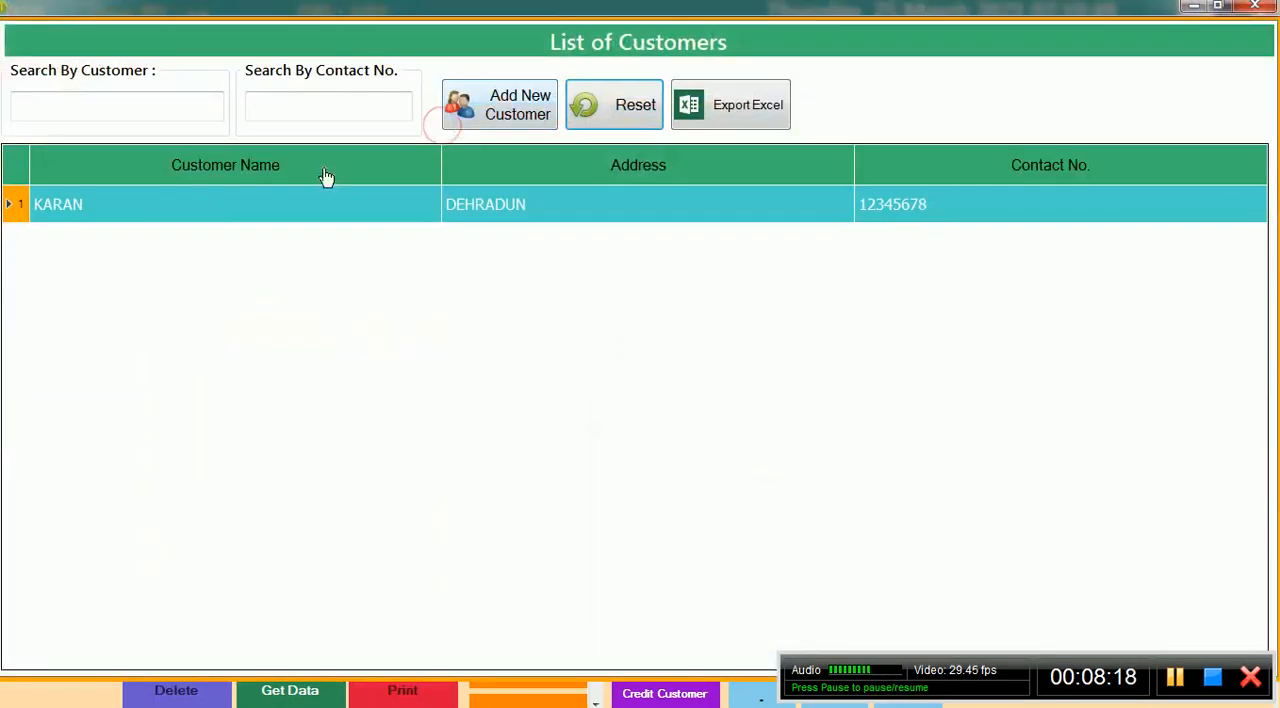
double_click(263, 219)
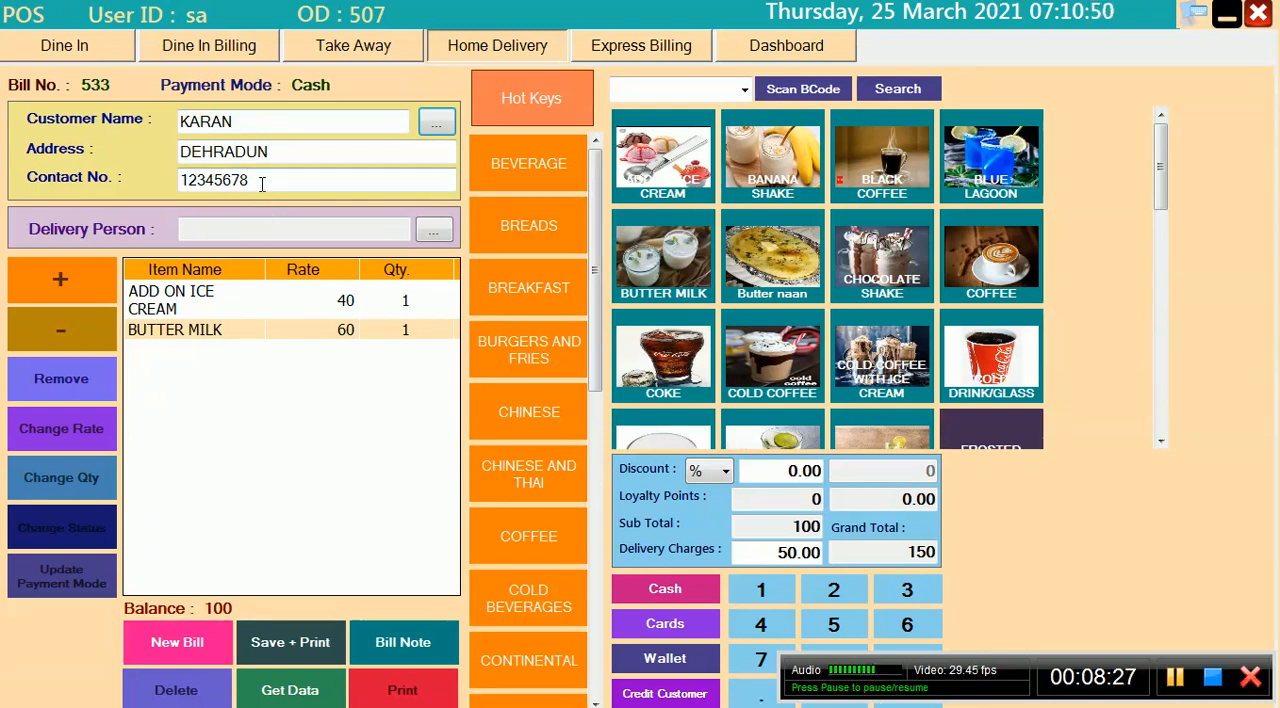
click(1175, 679)
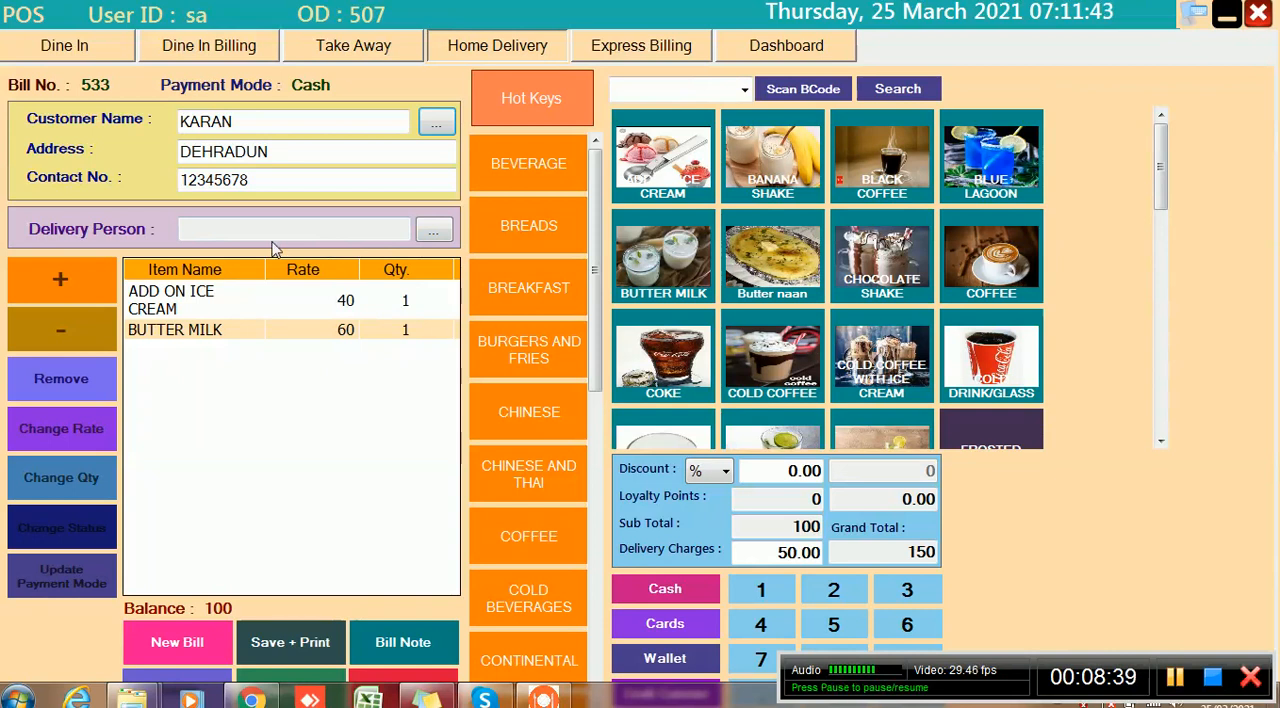
click(432, 229)
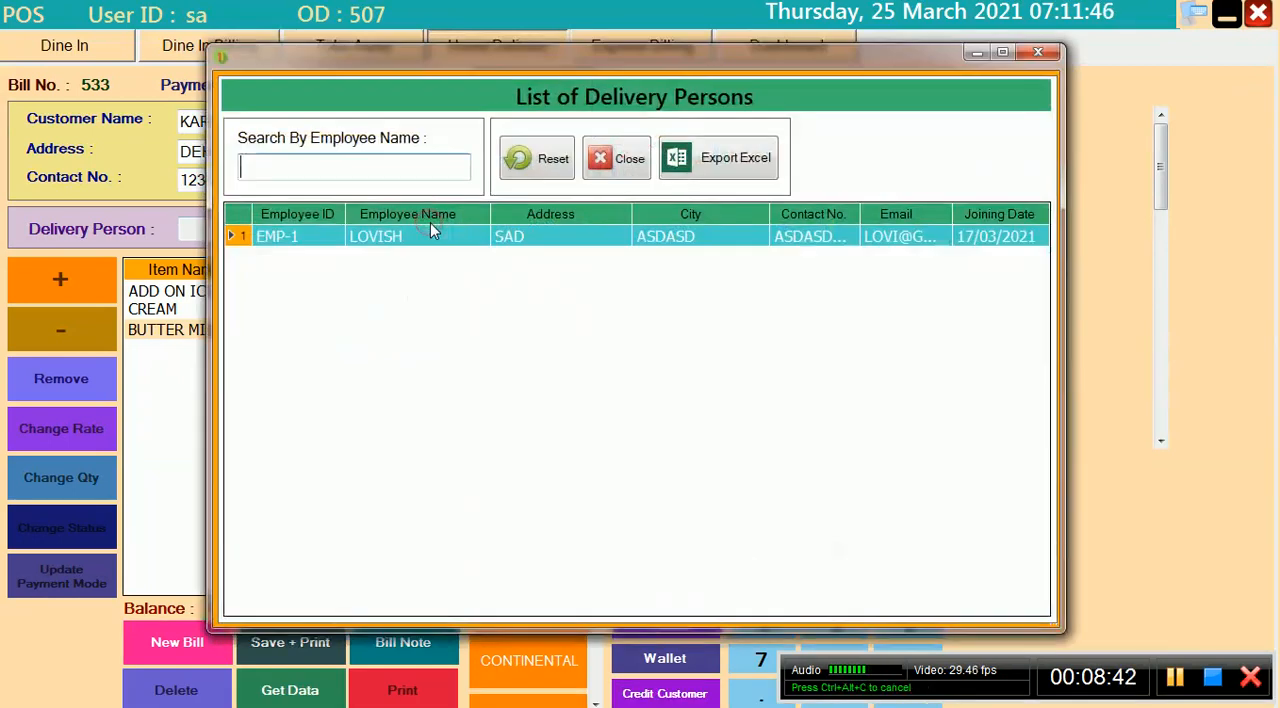
double_click(252, 240)
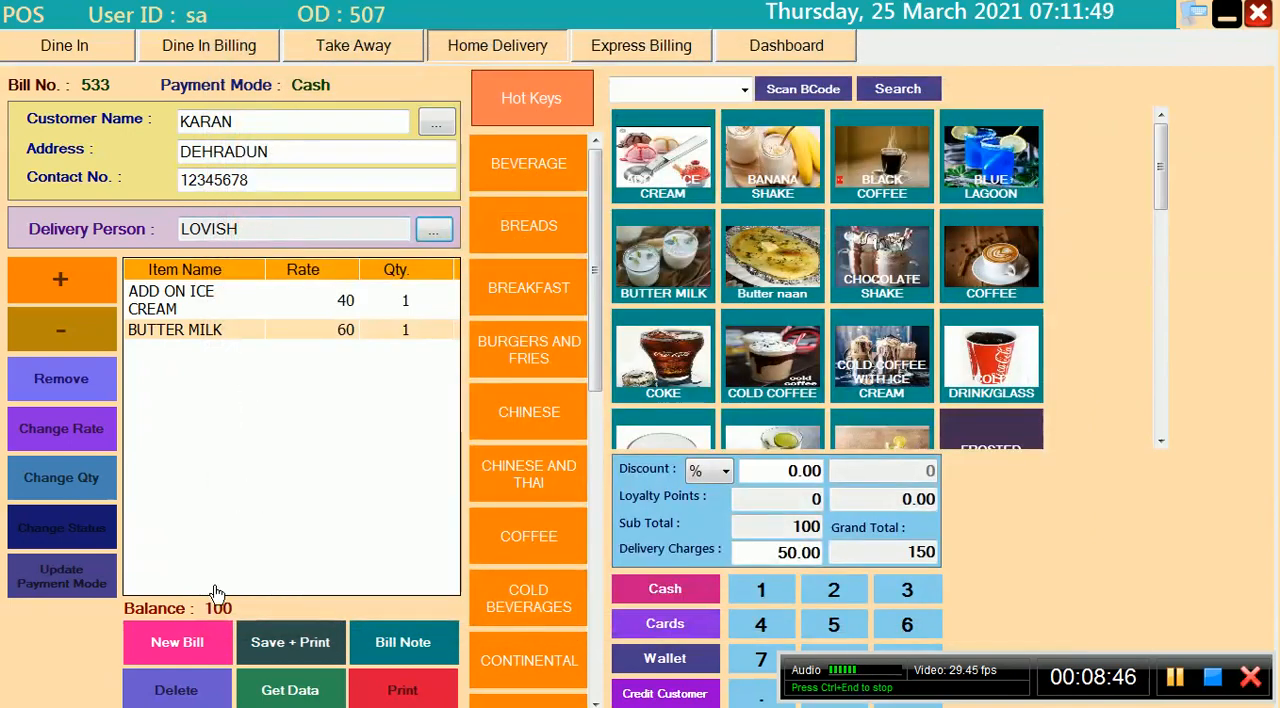
Save and print the home delivery bill, storing its kitchen order ticket in the Pictures library as HOME DELIVERY KOT
click(293, 635)
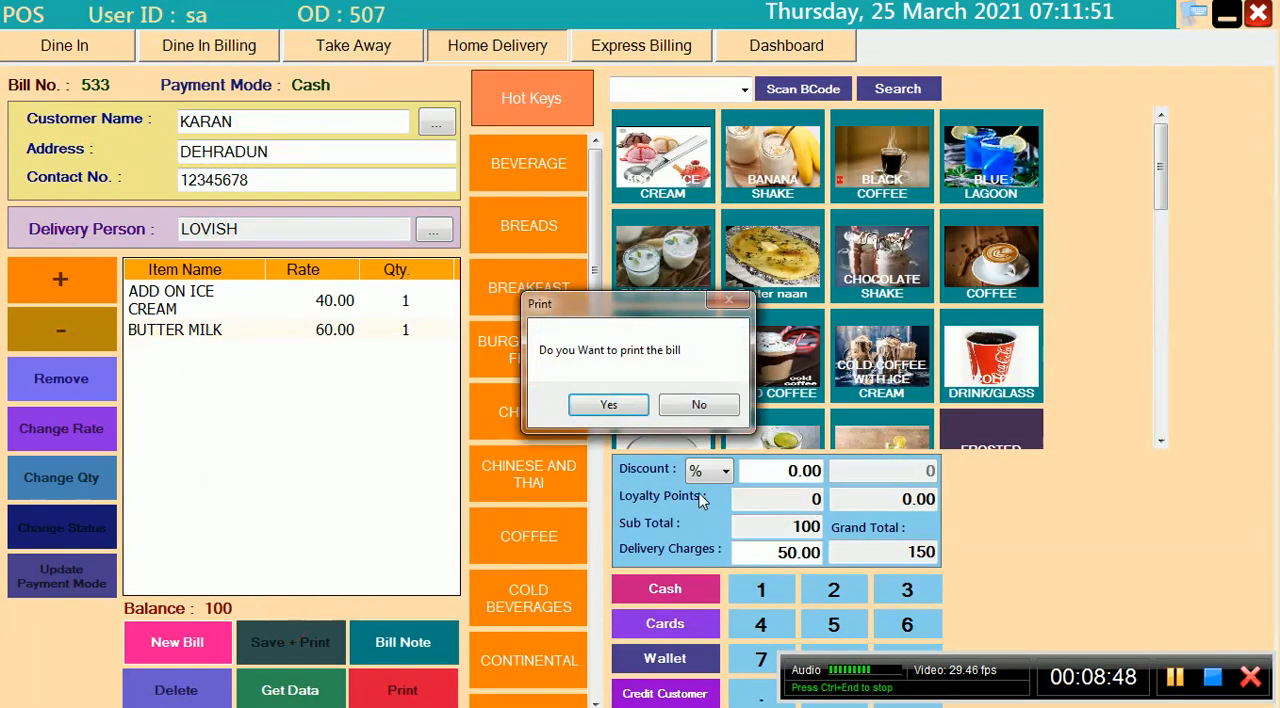
click(608, 405)
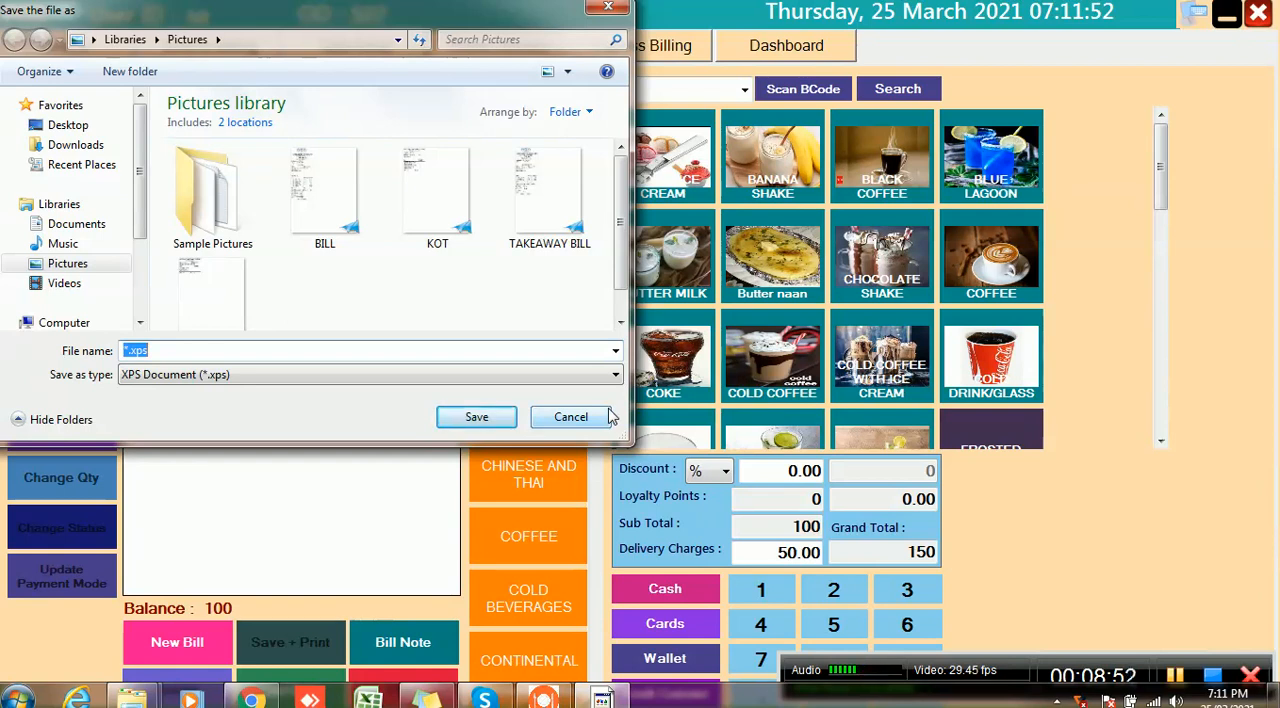
text(HONE)
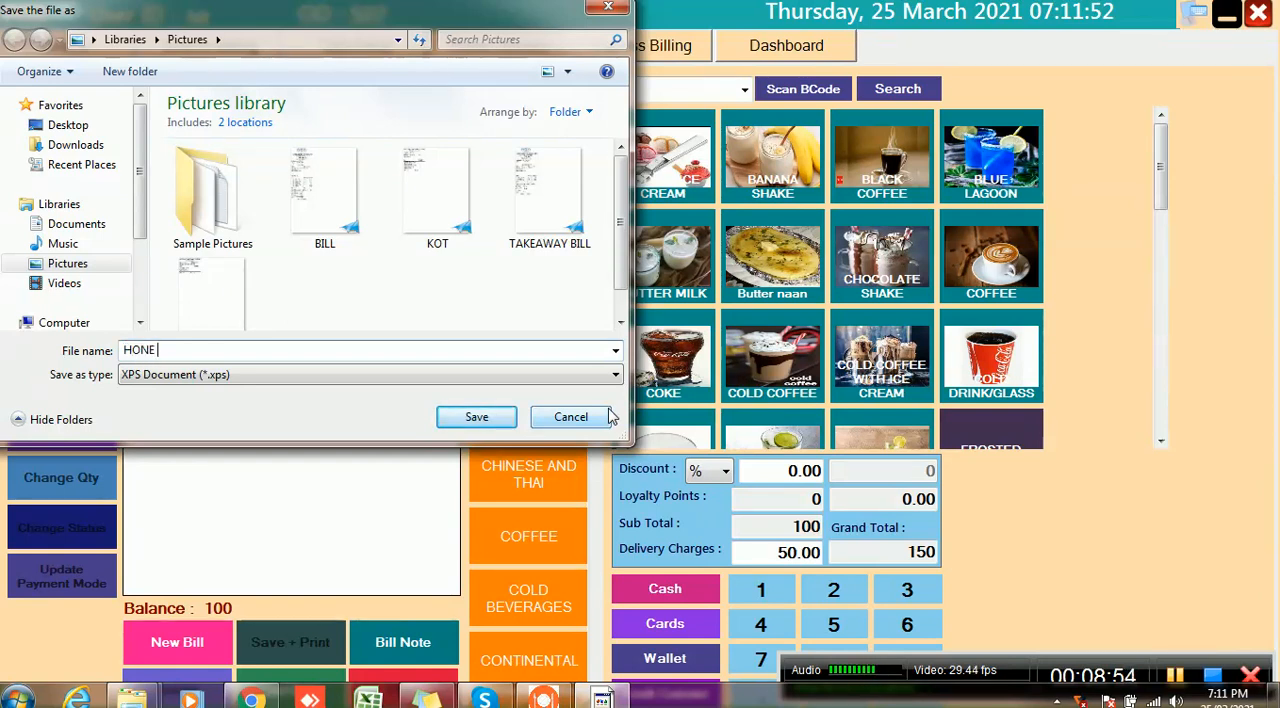
key(BackSpace)
text(OME DELIVERY KOT)
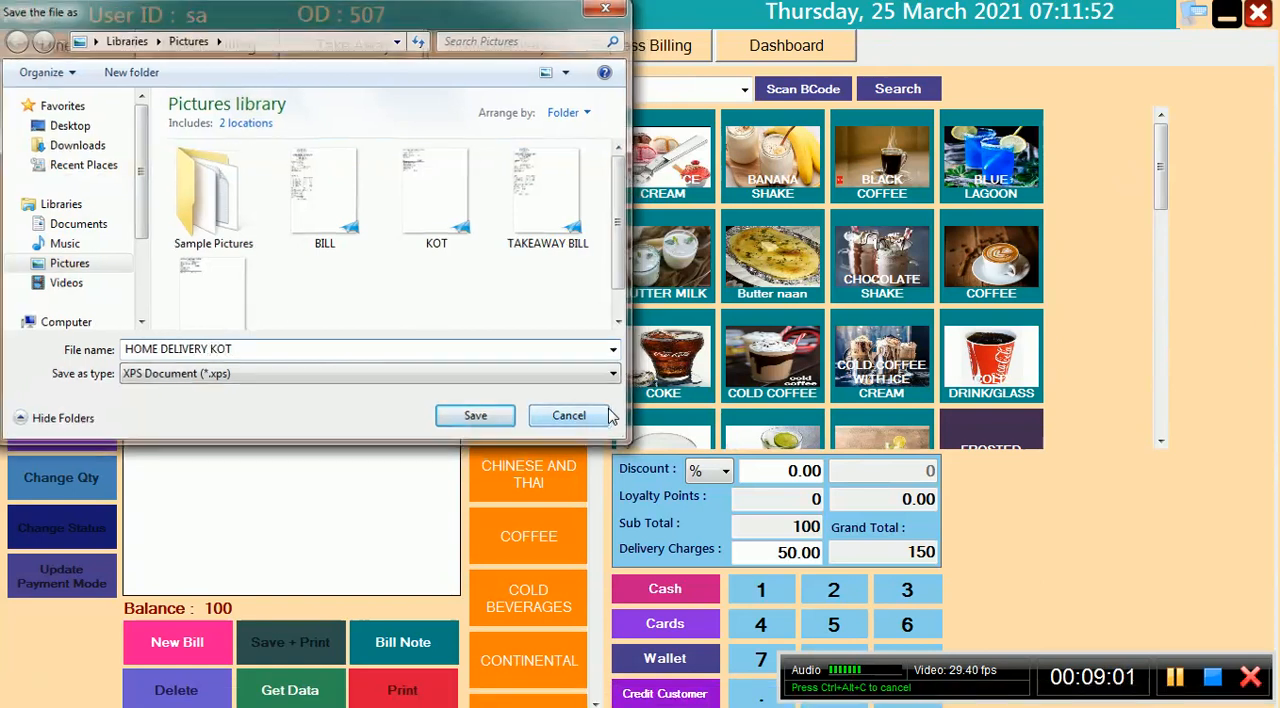
click(608, 410)
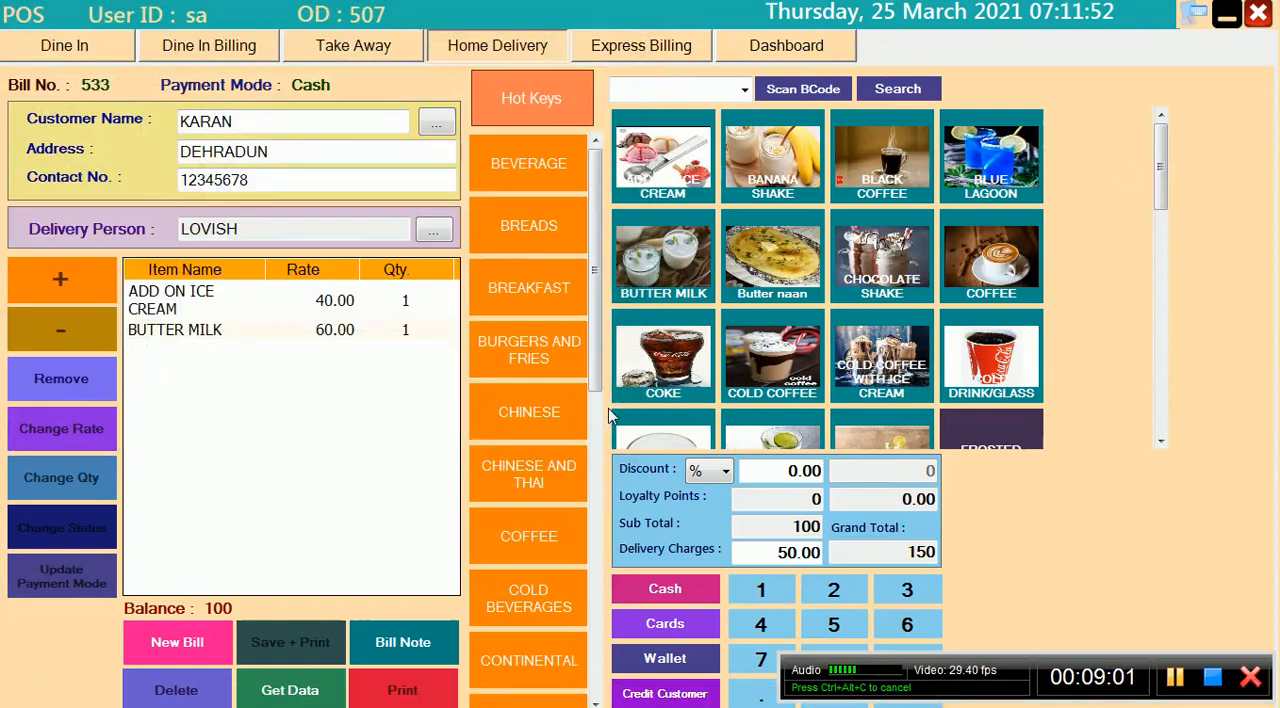
Save the home delivery bill printout as the XPS document HOME DELIVERY BILL and block the program's internet access
text(HOME DELIVERY BILL)
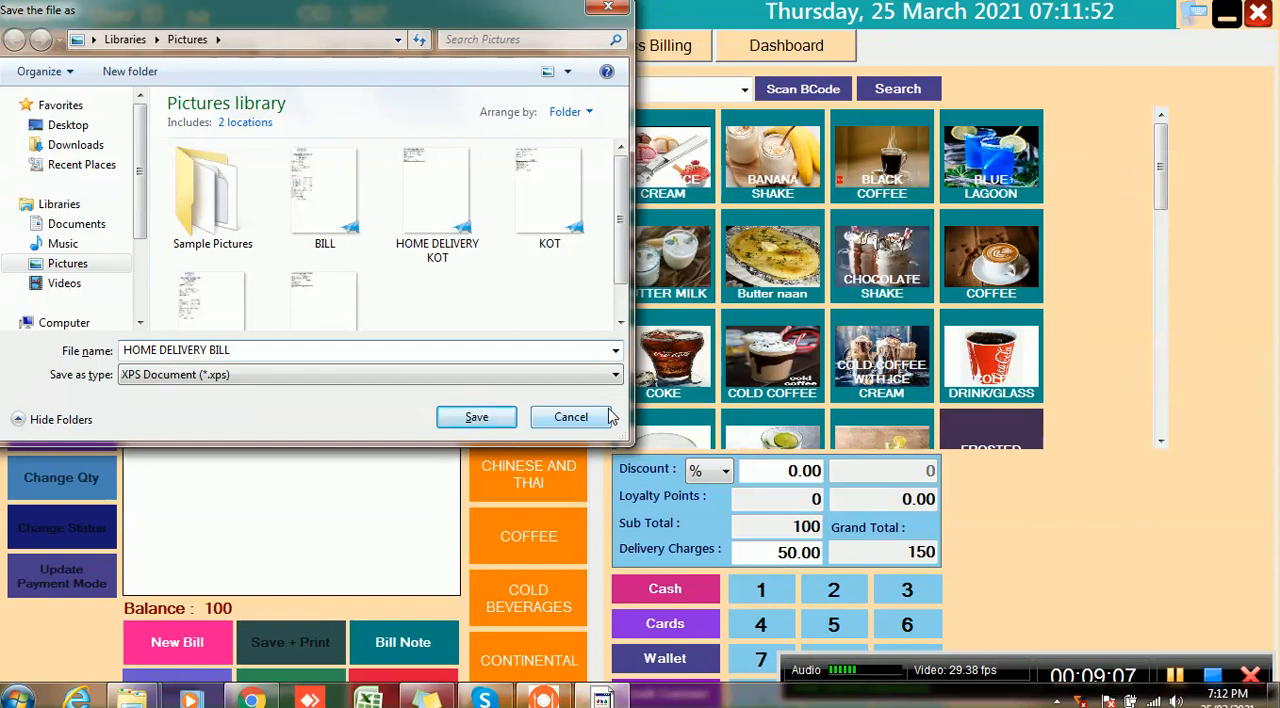
key(Return)
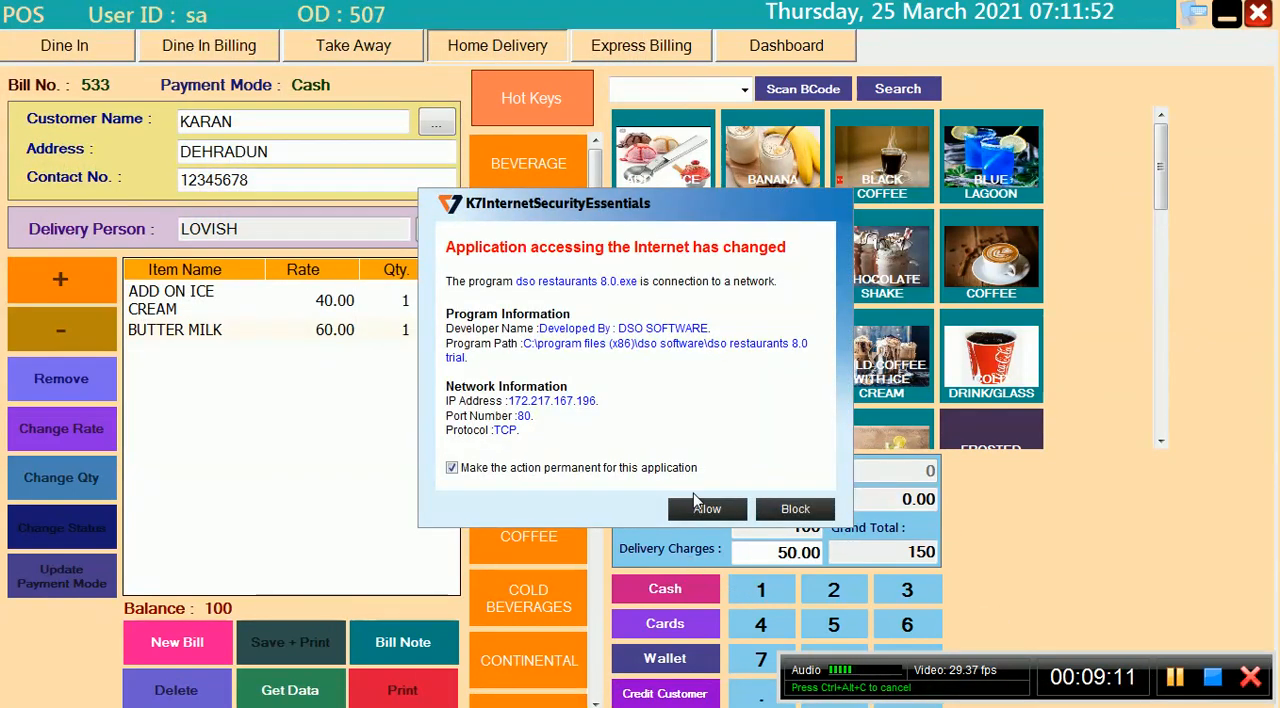
click(782, 509)
mouse_move(1170, 700)
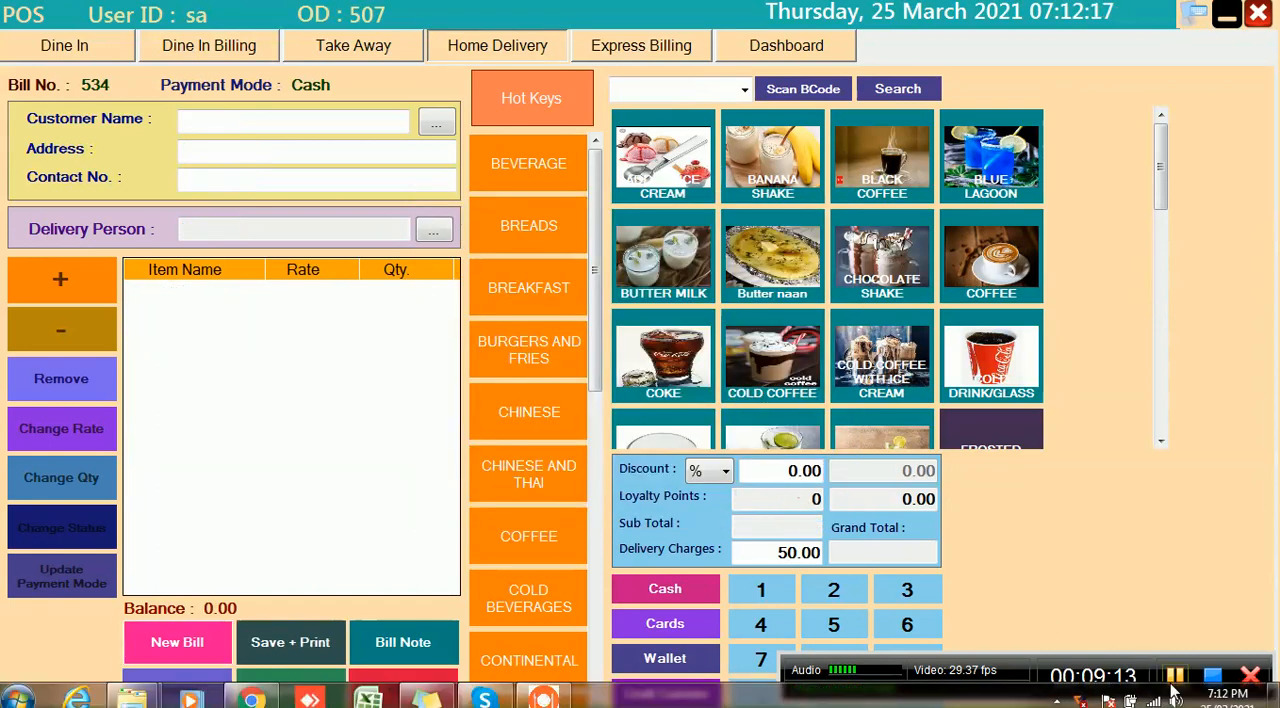
click(1175, 678)
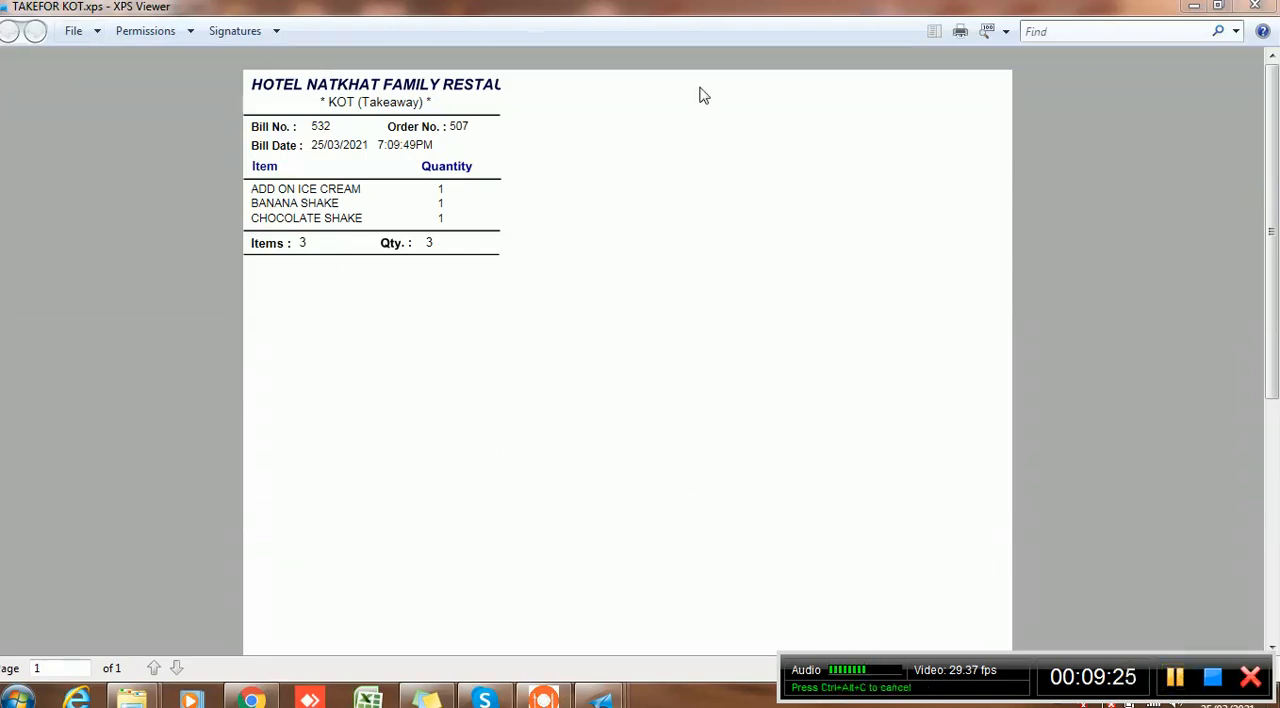
Review the saved TAKEFOR KOT, TAKEAWAY BILL, HOME DELIVERY KOT and HOME DELIVERY BILL documents in XPS Viewer
click(1192, 8)
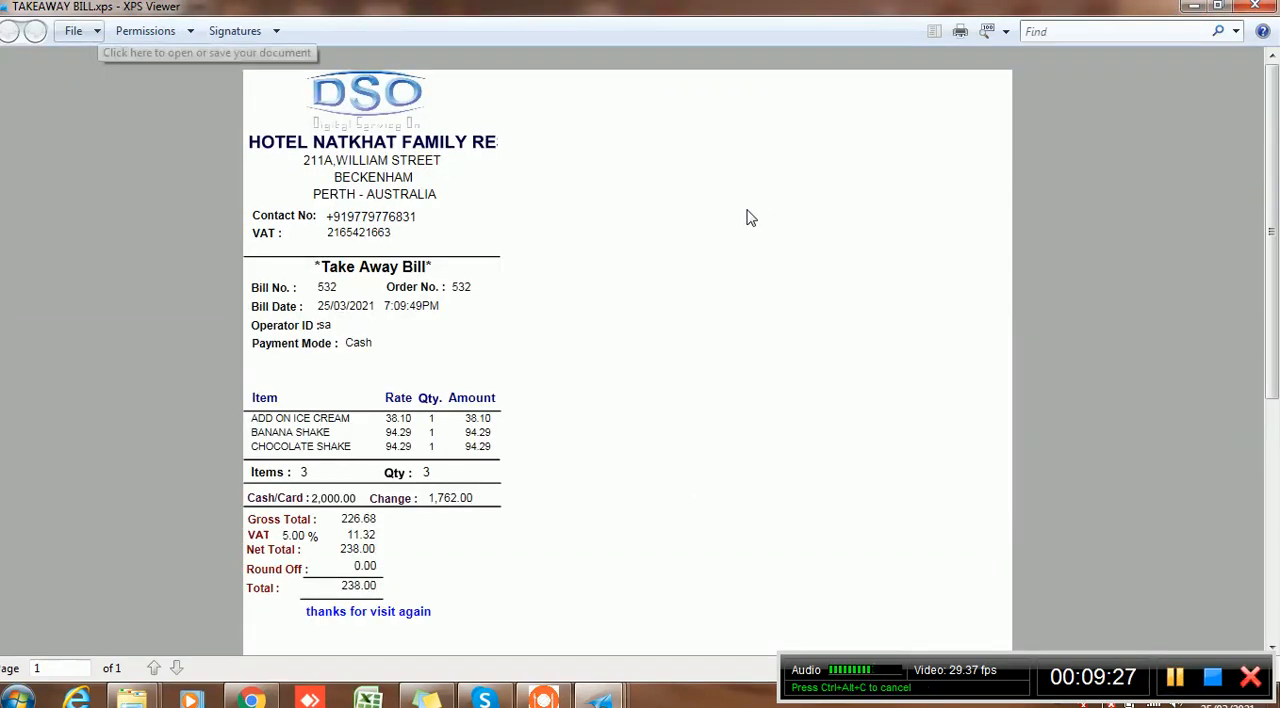
click(1192, 10)
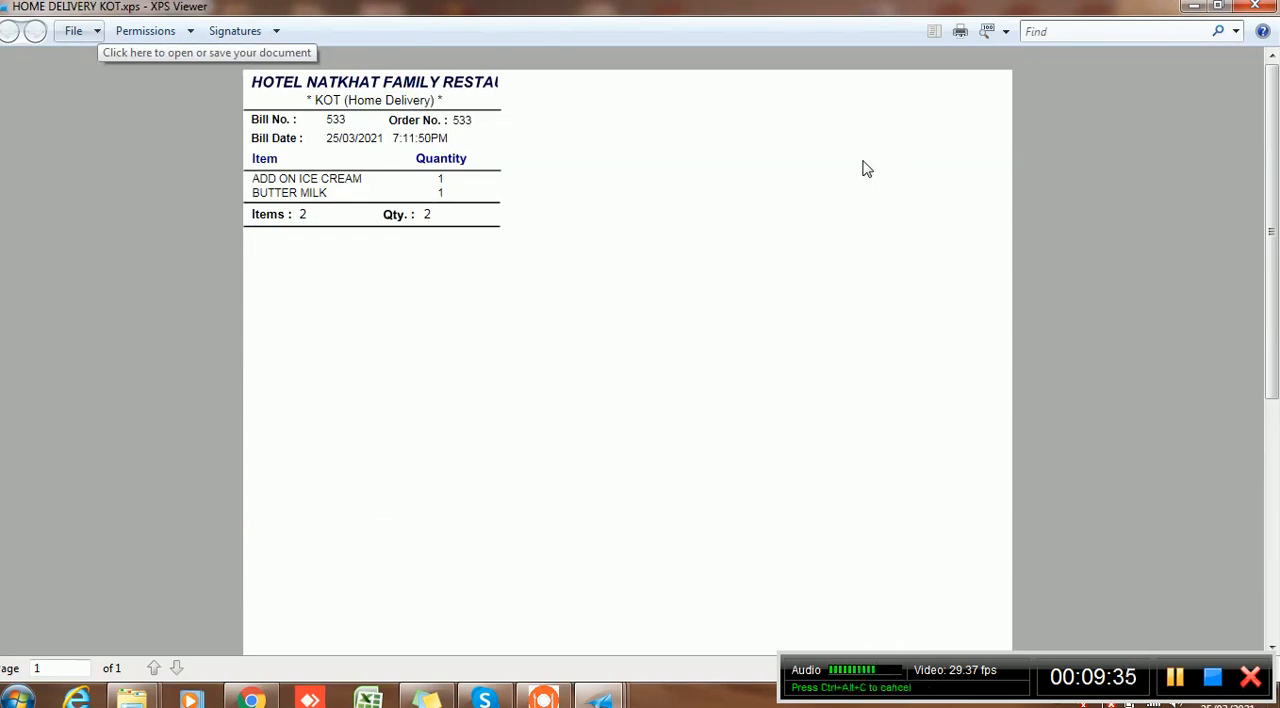
click(1195, 7)
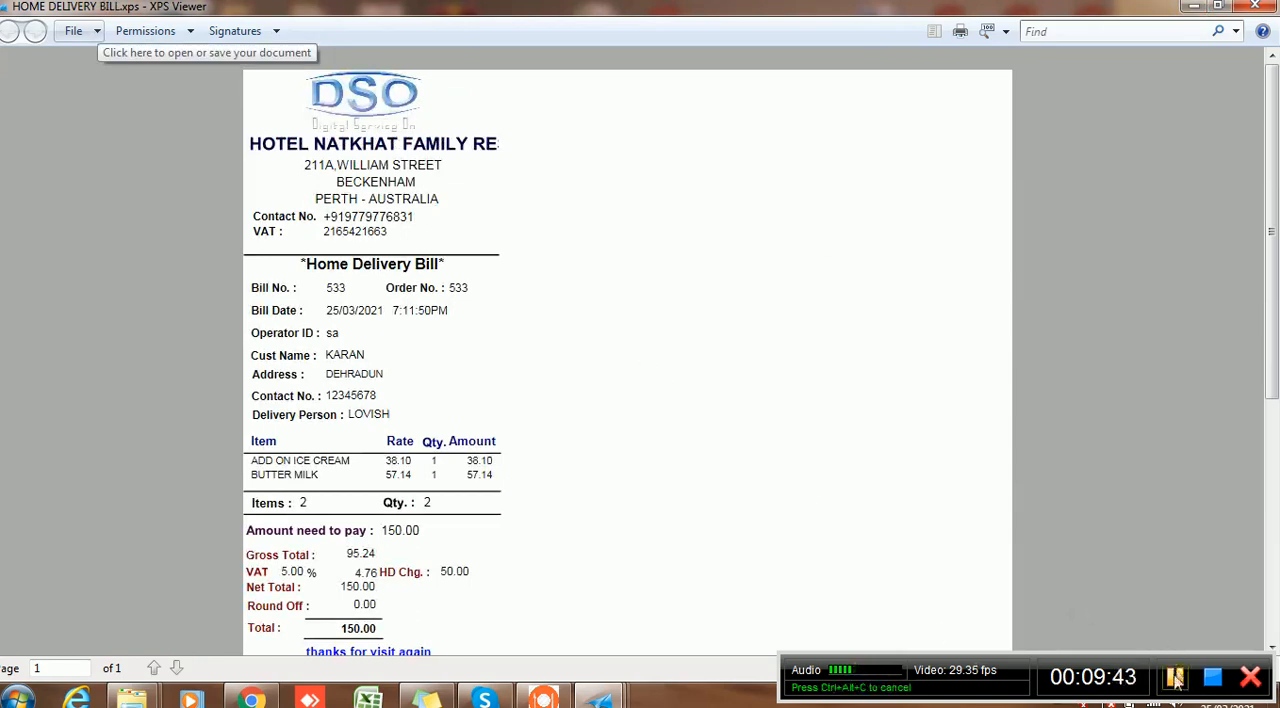
click(1177, 679)
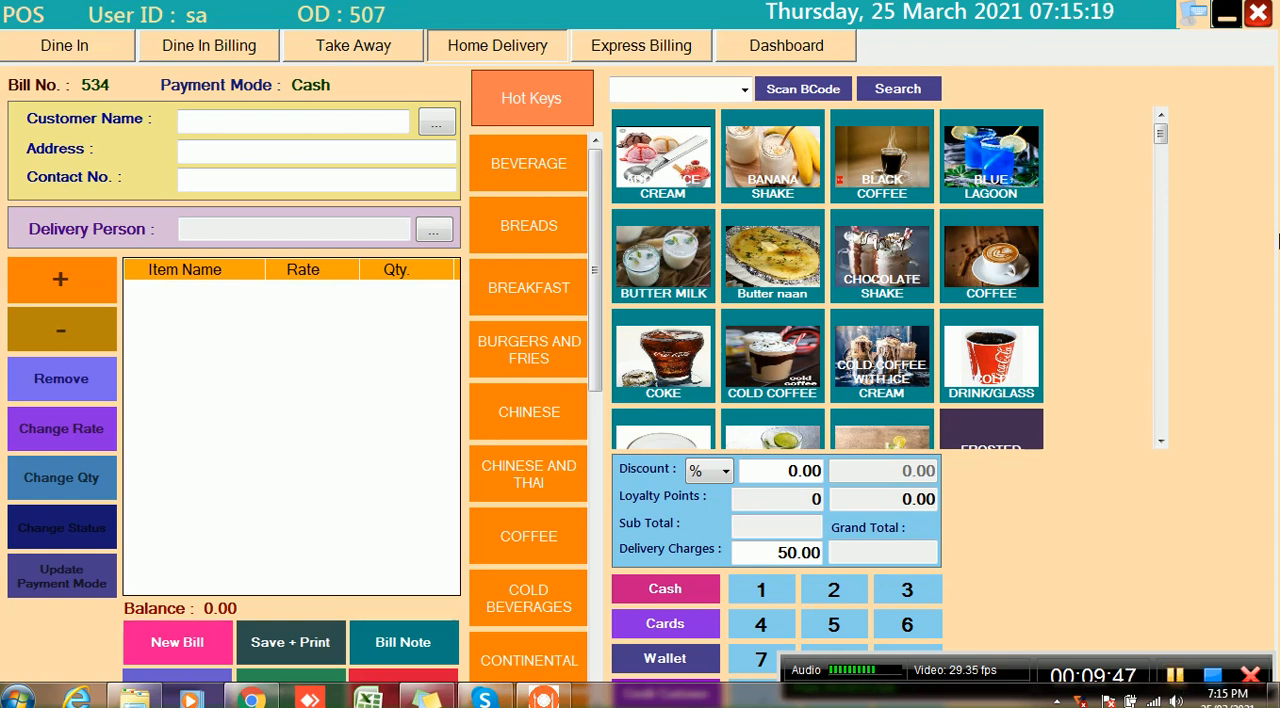
Leave the billing screen and examine the overall POS report for 25/03/2021 through its sales and quantity sections
click(1256, 22)
click(1256, 22)
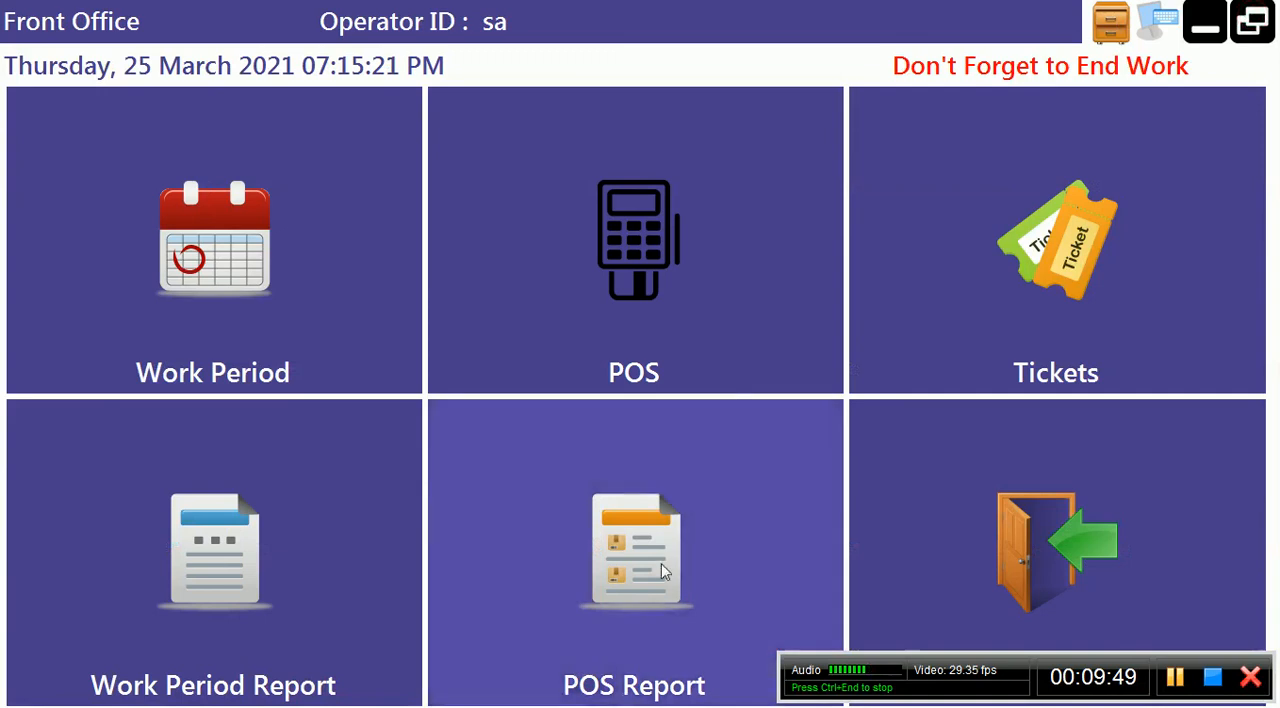
click(660, 566)
click(387, 321)
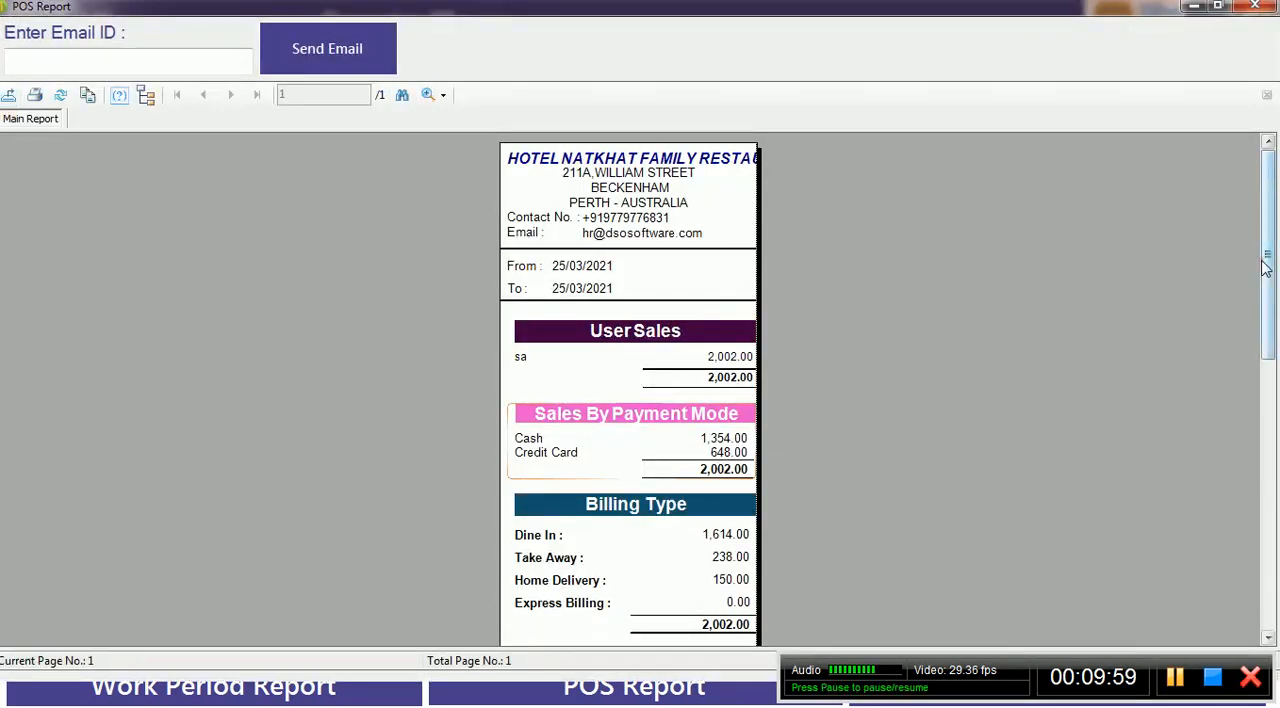
scroll(628, 467, down, 3)
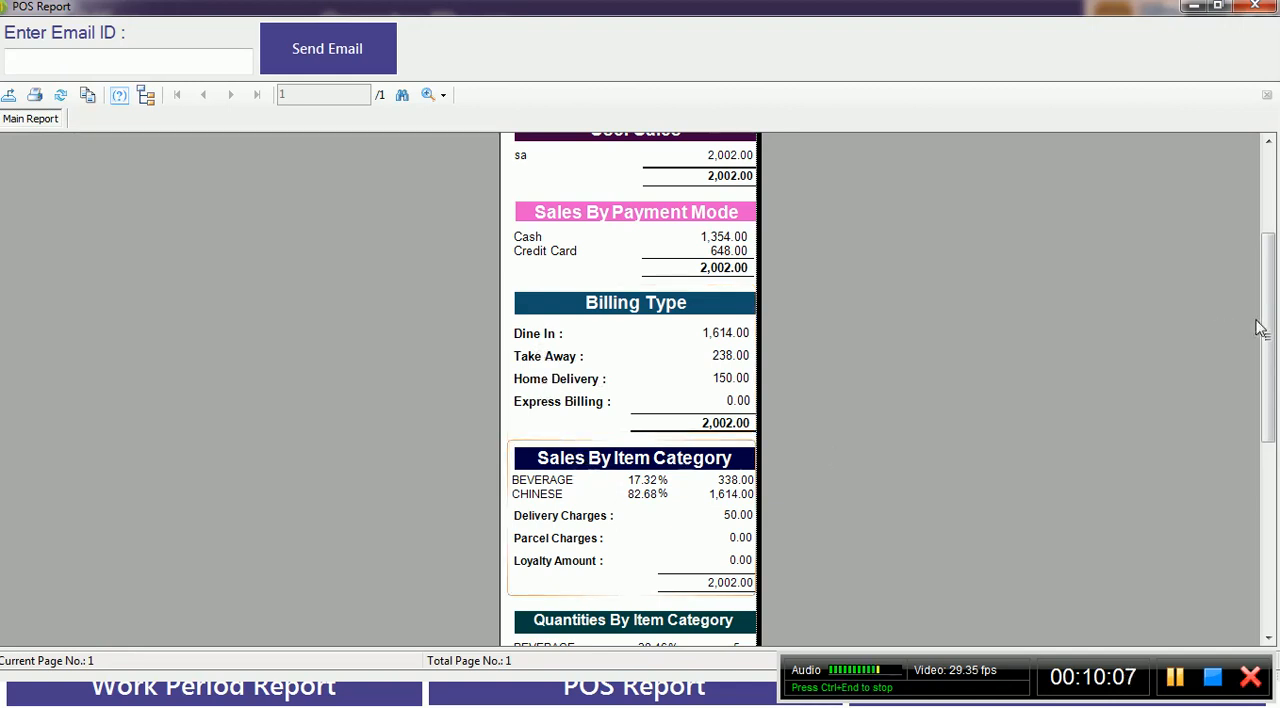
scroll(1270, 323, down, 3)
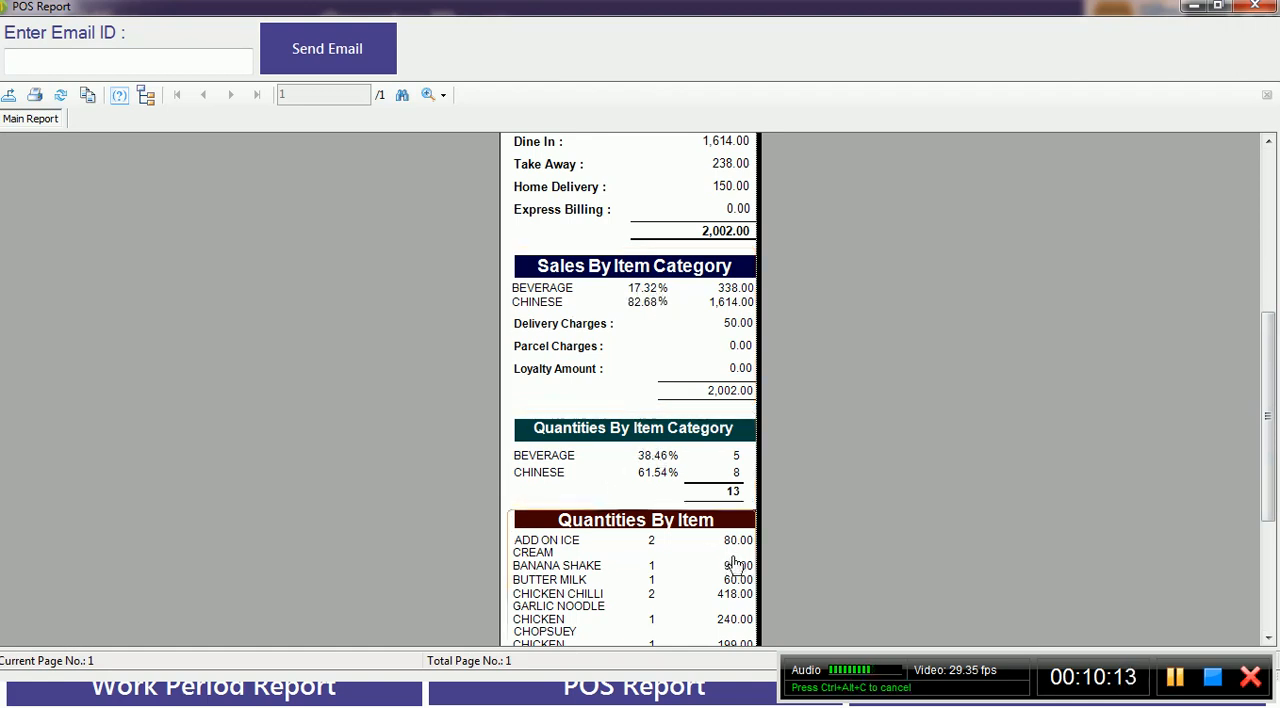
drag(1265, 376, 1231, 197)
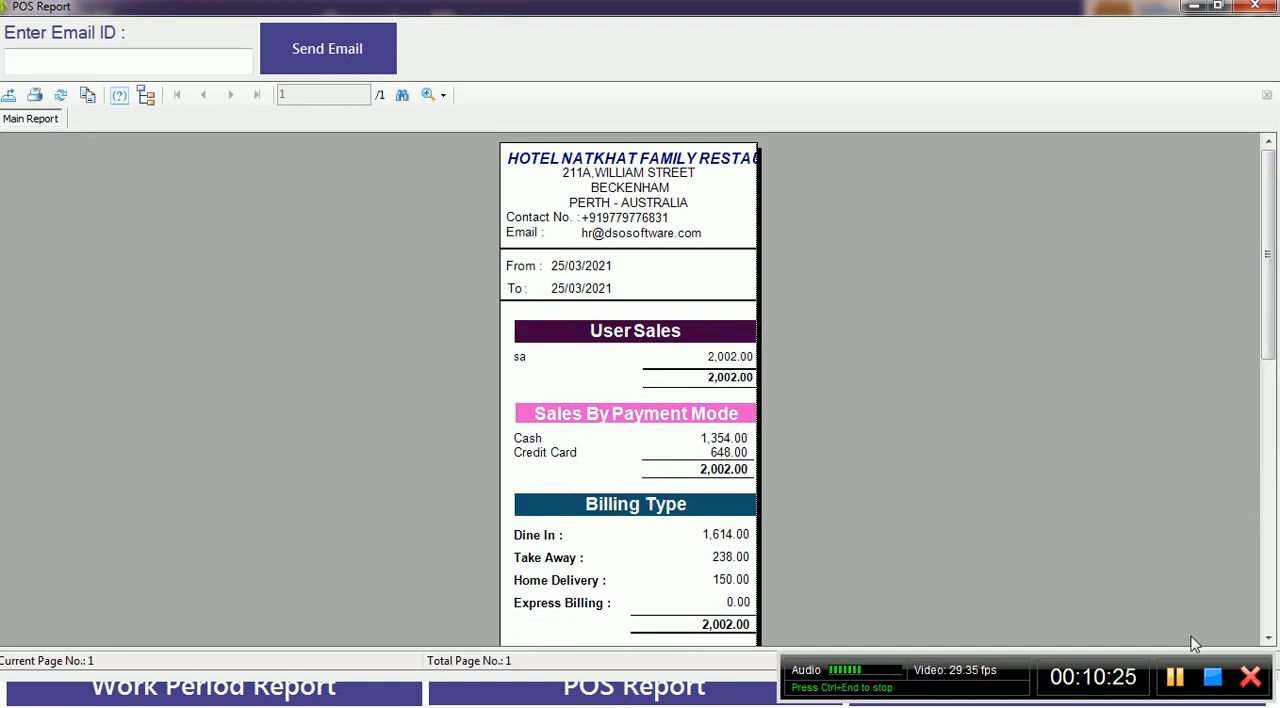
click(1174, 678)
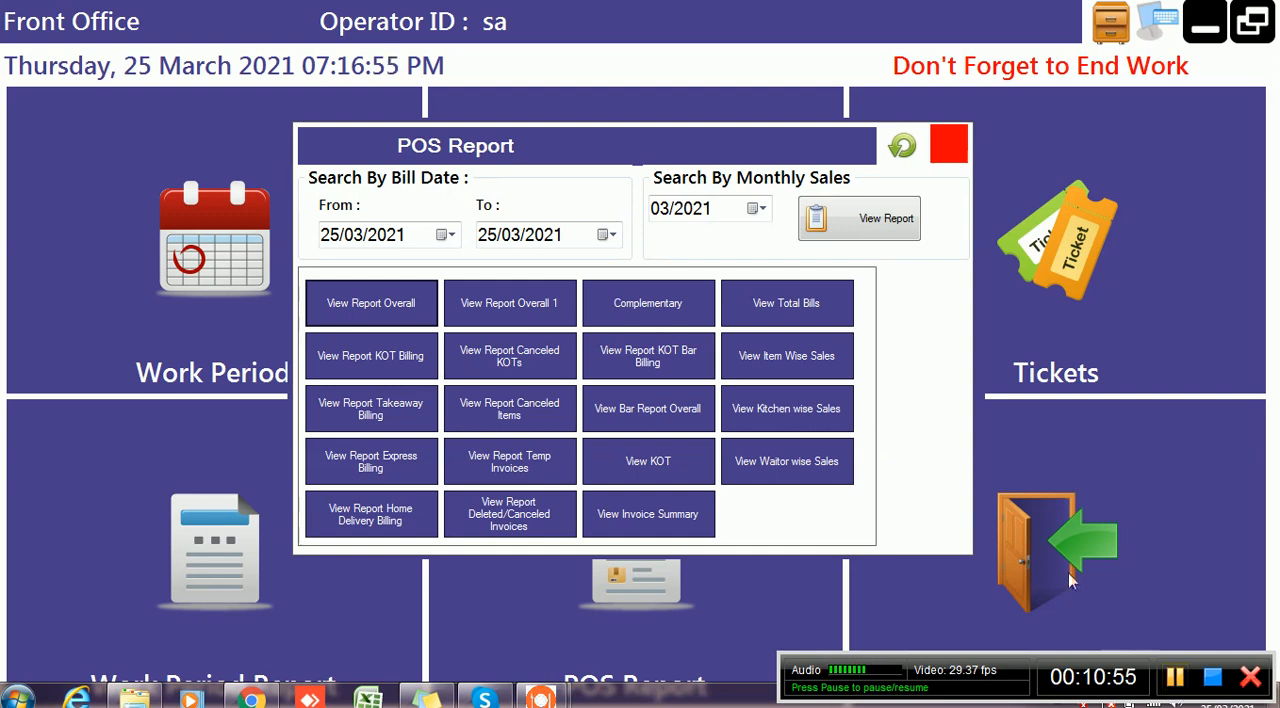
Close the POS report selection and log out of the Front Office
click(945, 168)
click(1008, 541)
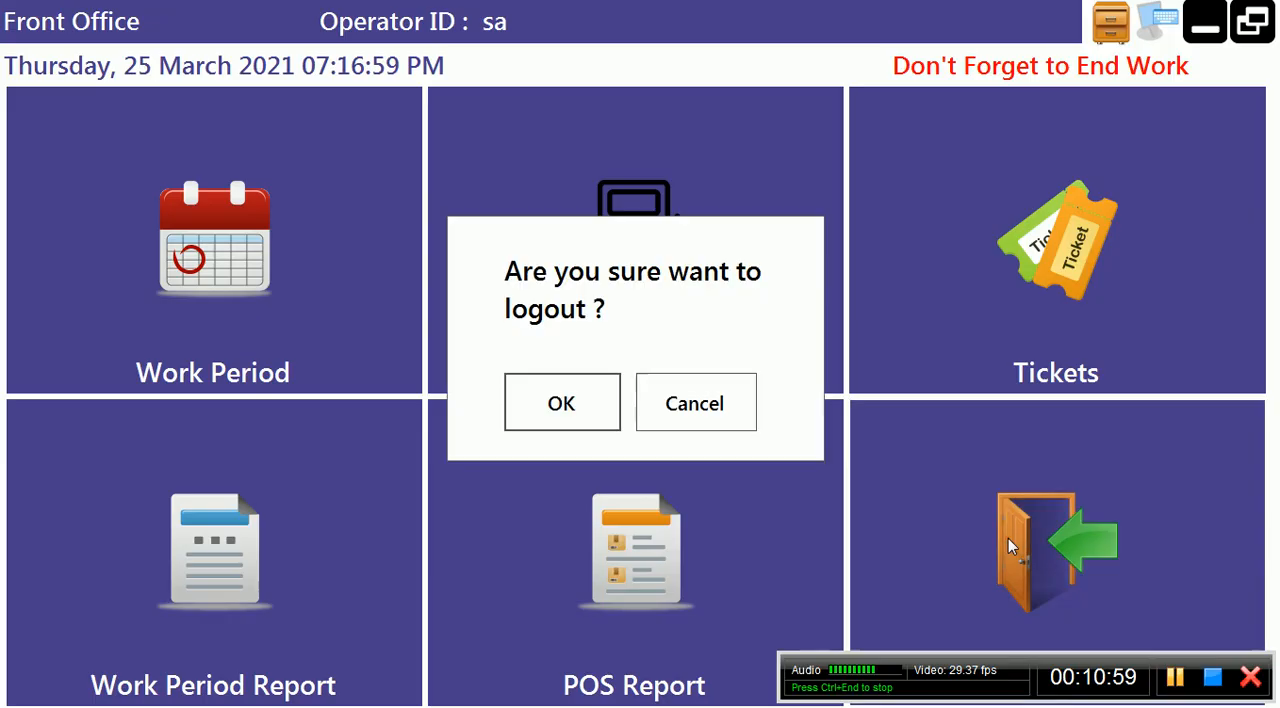
click(571, 408)
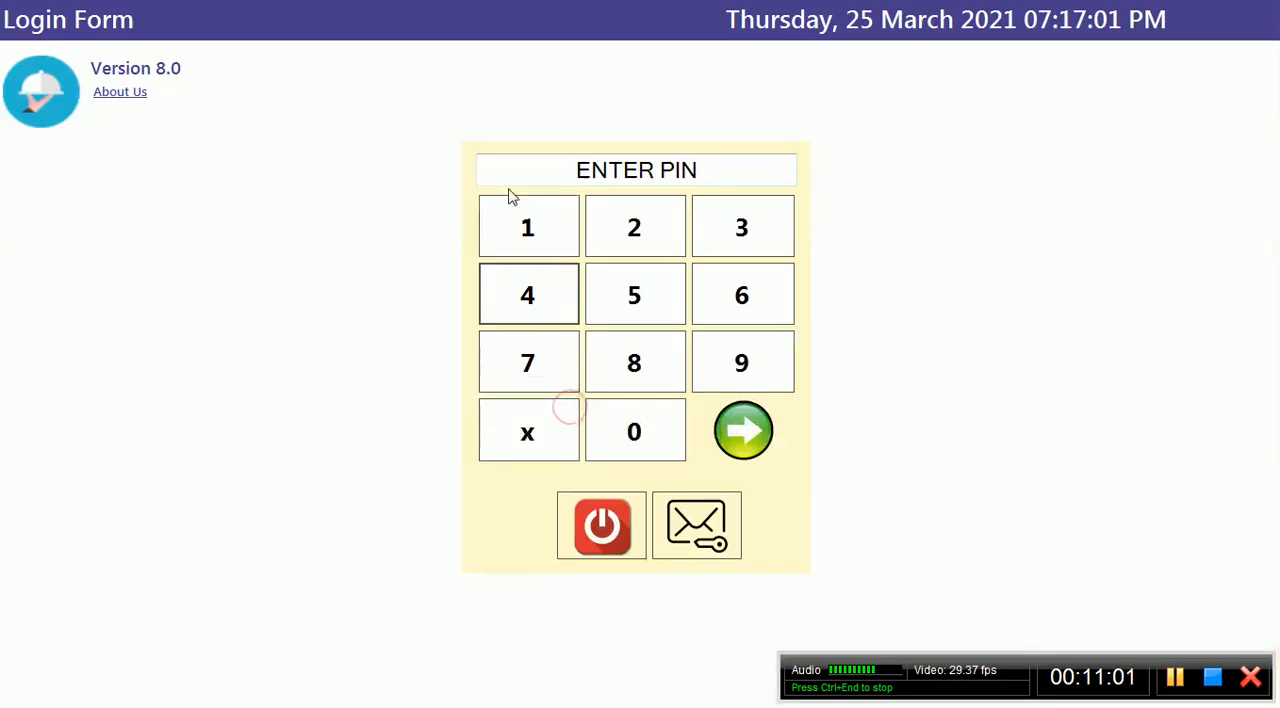
Enter the login PIN to get into the Back Office
click(538, 228)
click(608, 228)
click(717, 225)
click(551, 320)
click(612, 331)
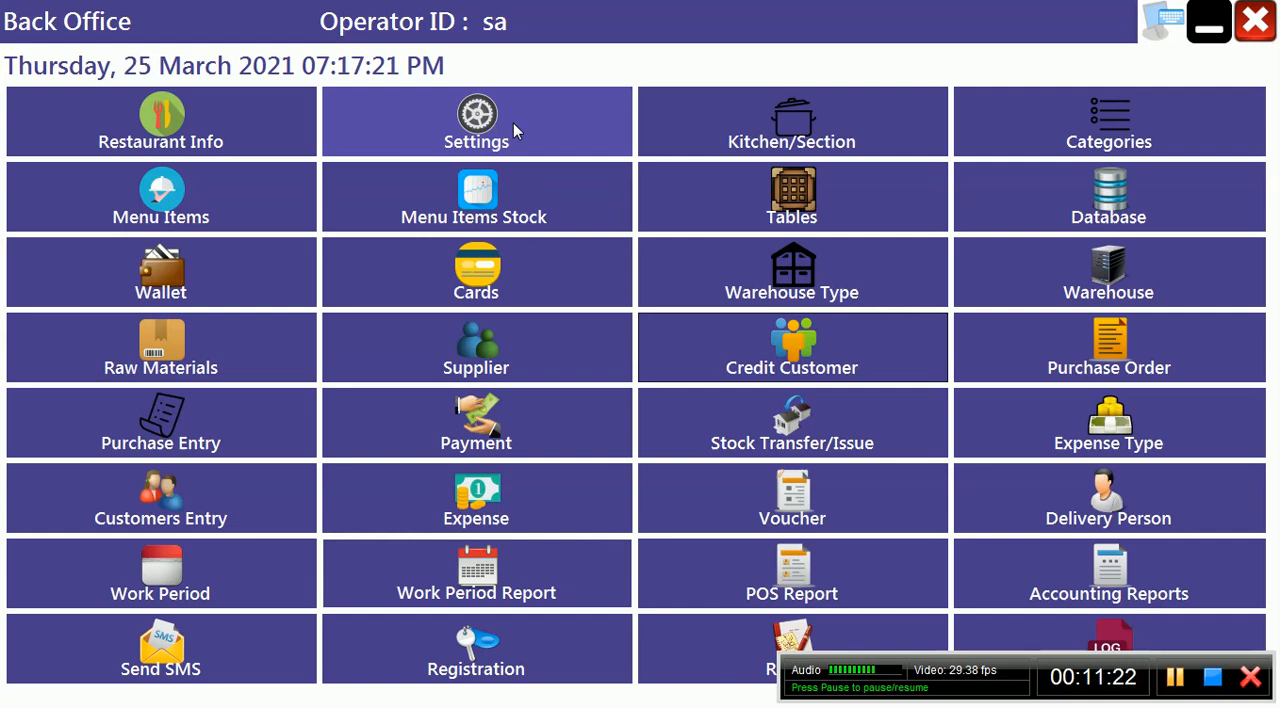
Check the printer assigned to kitchen section K1 in the Kitchen/Section Master and close it
click(792, 145)
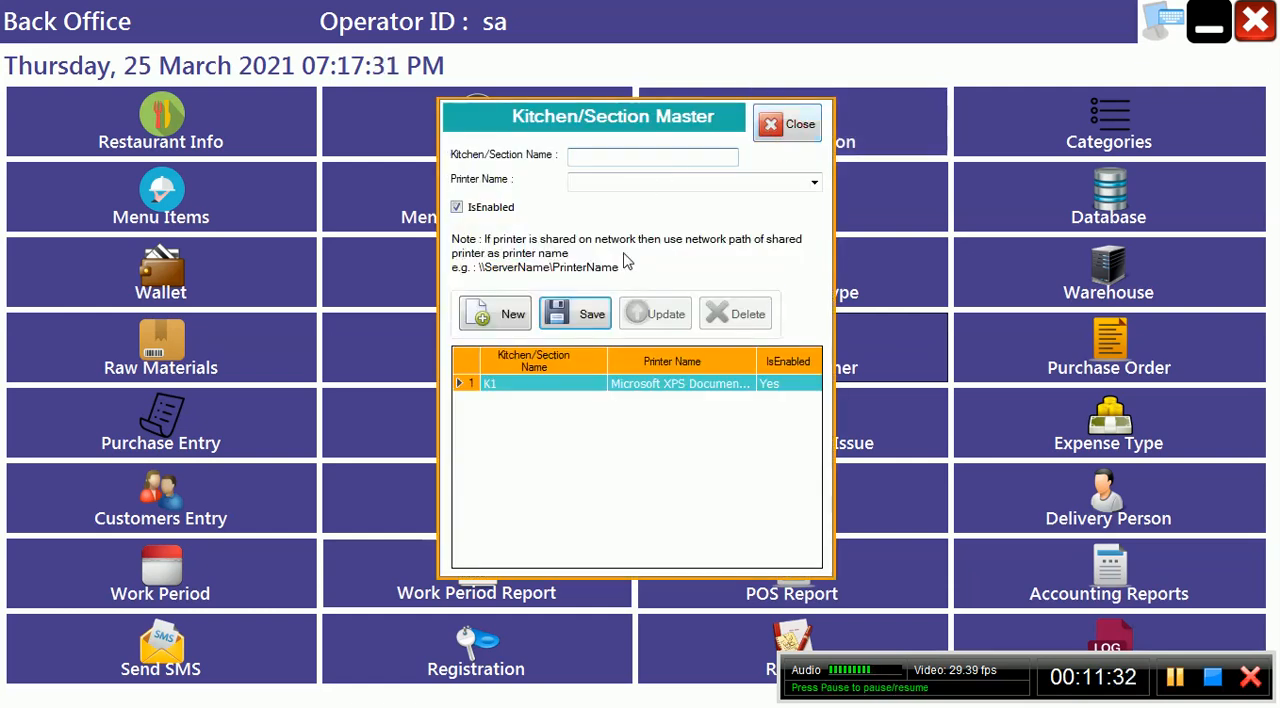
click(573, 398)
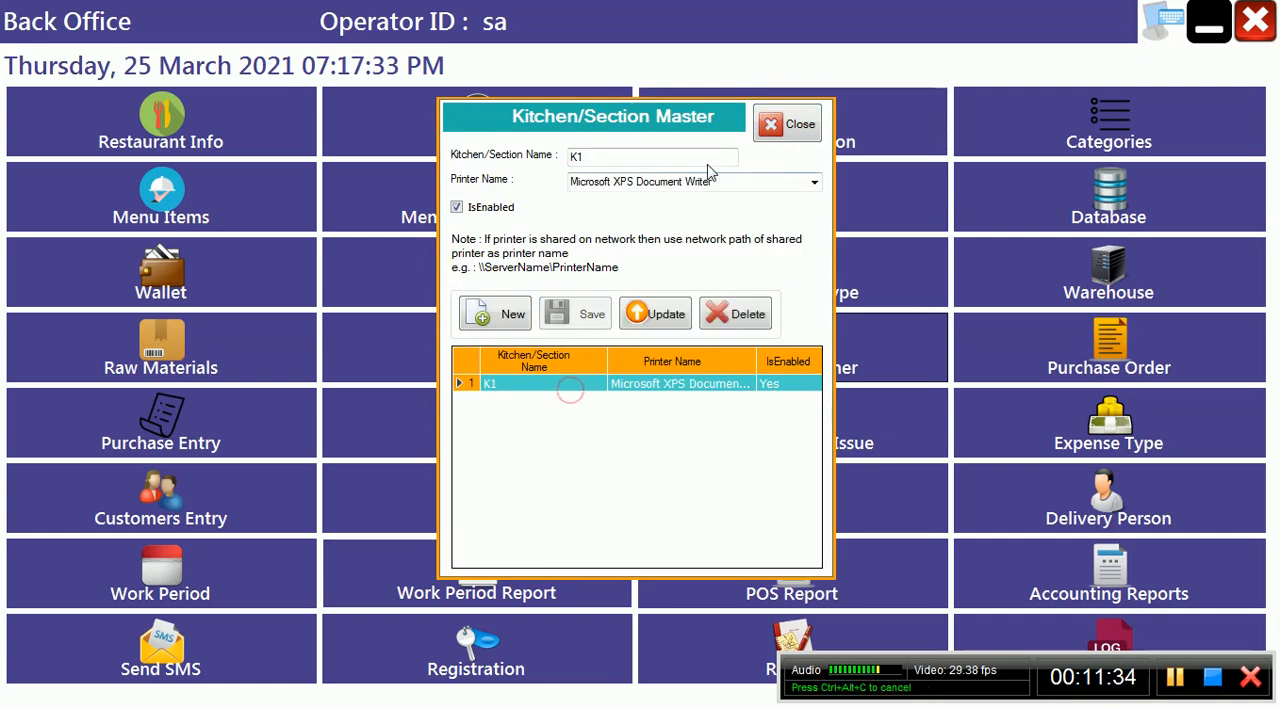
click(795, 126)
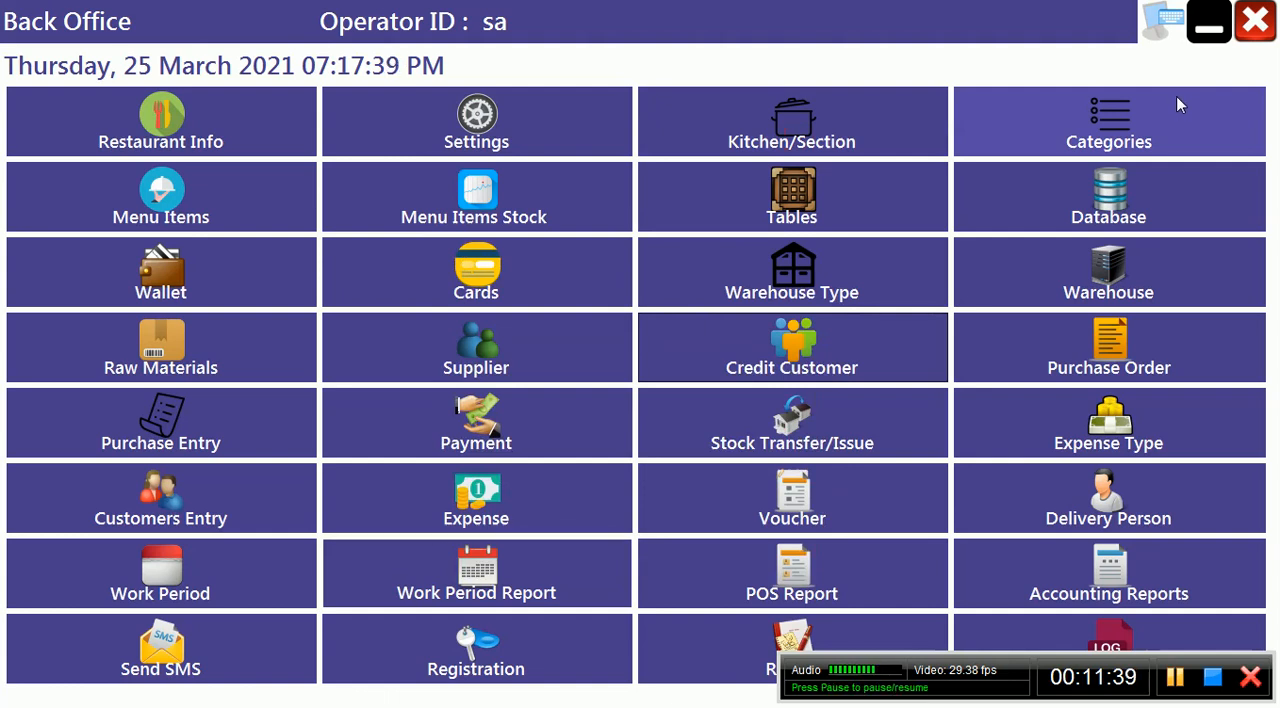
Look through the back office forms for Menu Items, Menu Items Stock and Wallet types
click(170, 192)
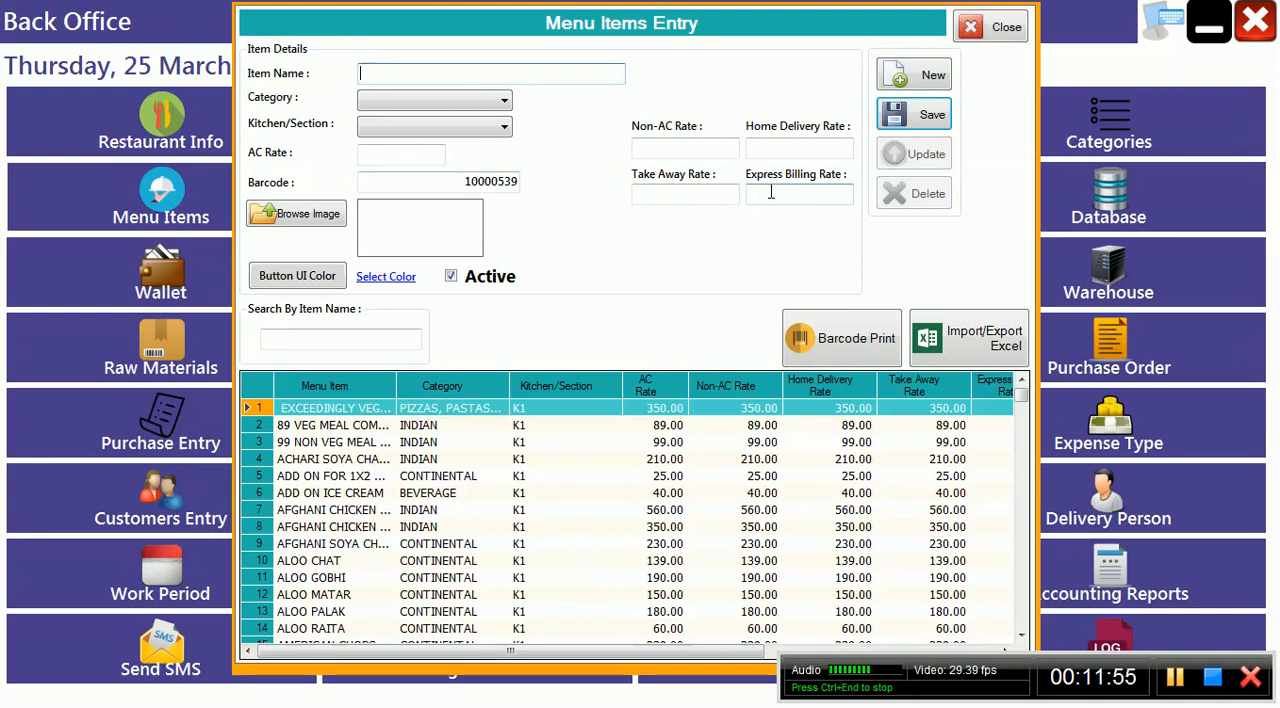
click(979, 27)
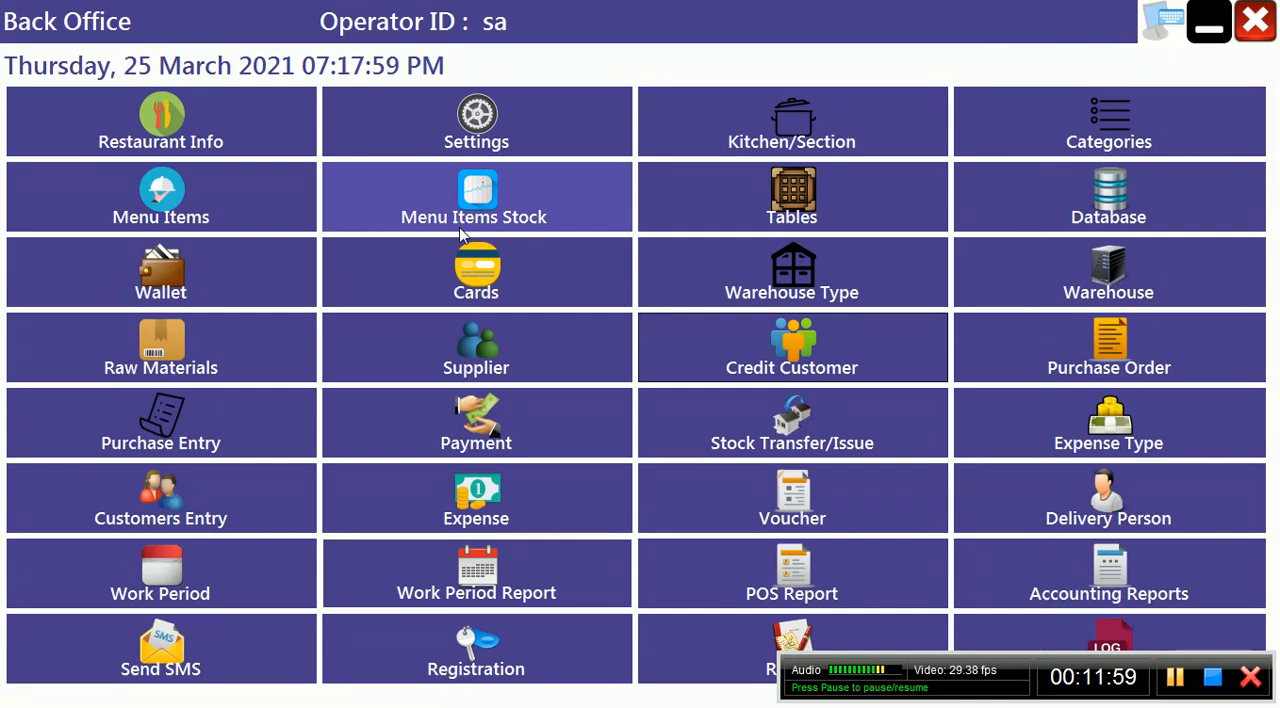
click(512, 192)
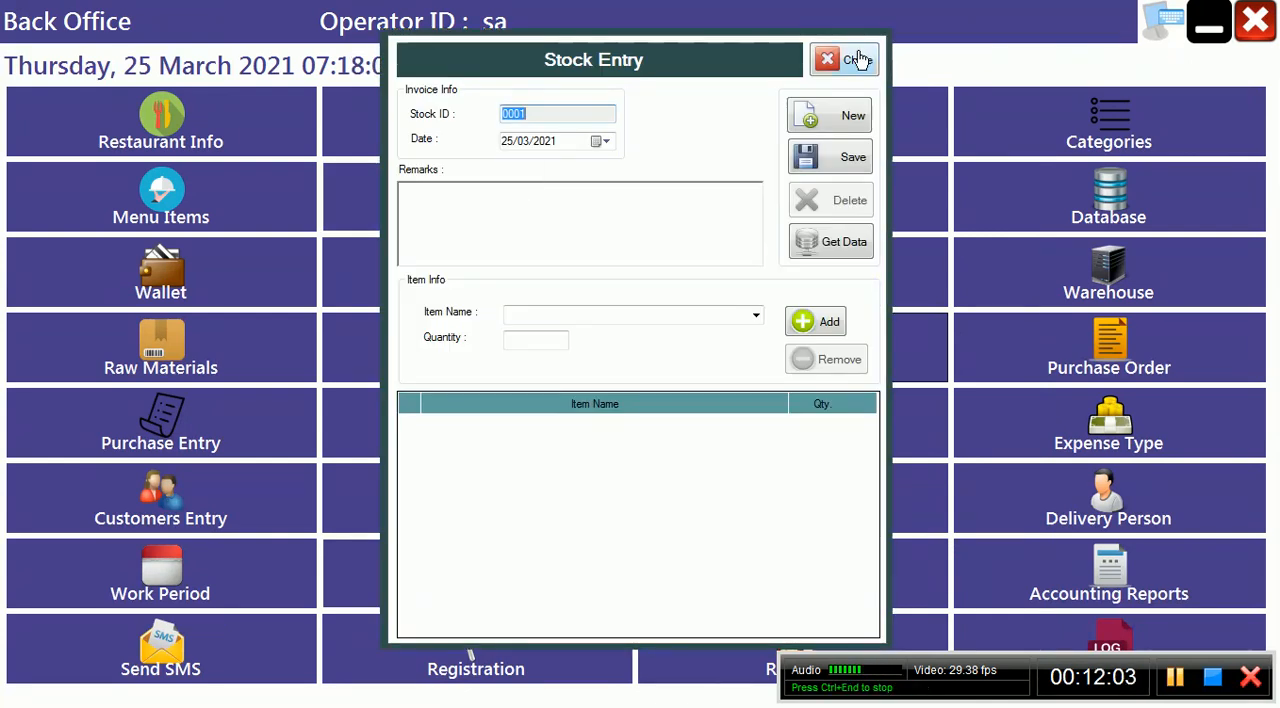
click(857, 57)
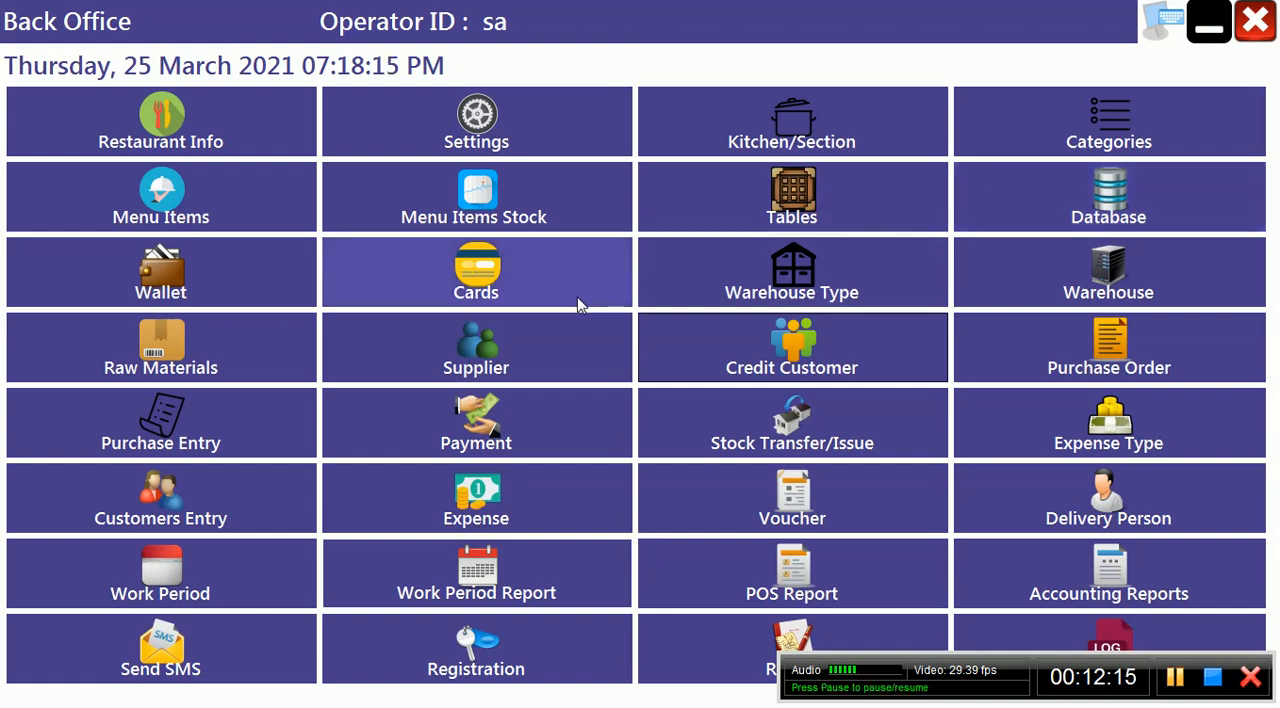
click(276, 284)
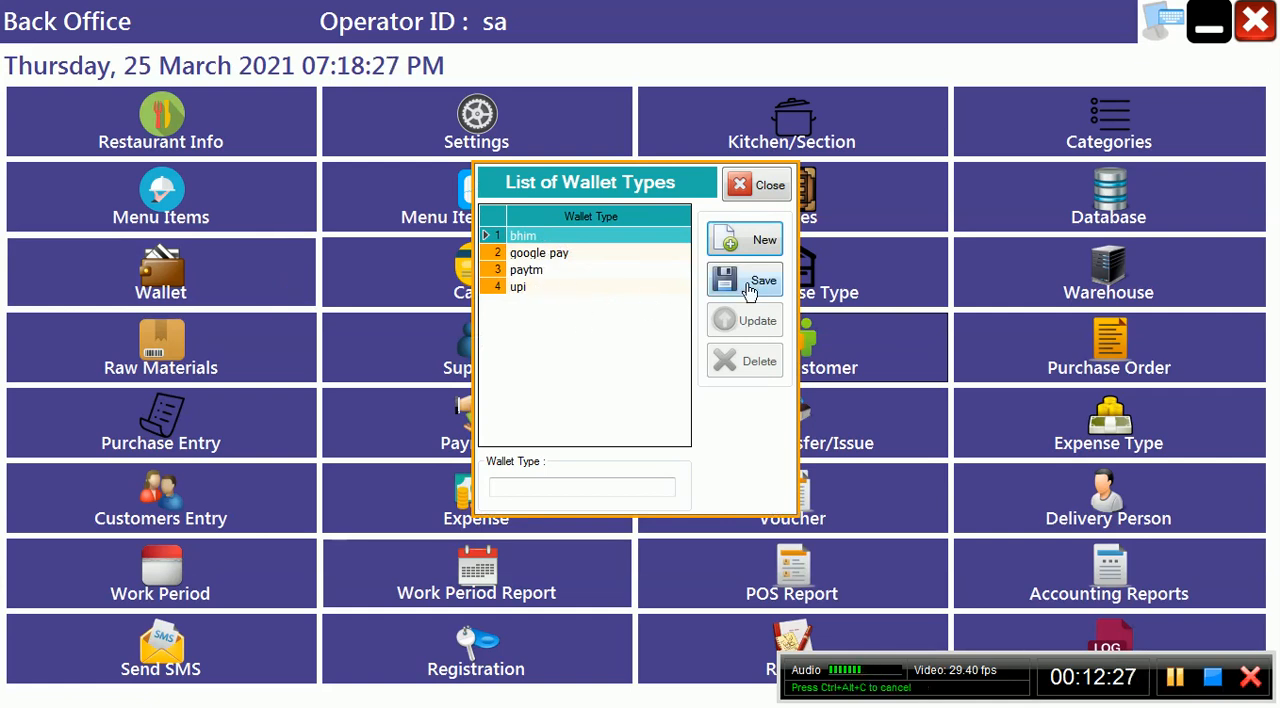
click(1170, 678)
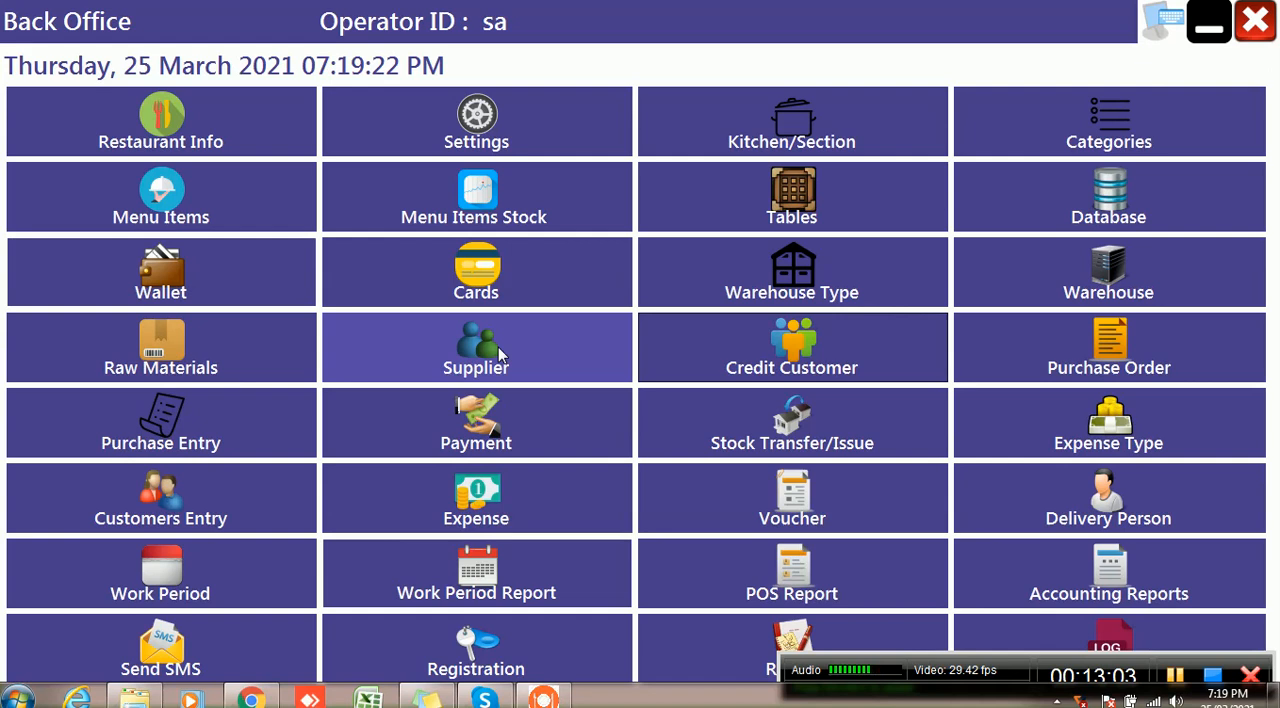
View the Receipt Entry form for credit customers, leaving it without an entry
click(845, 370)
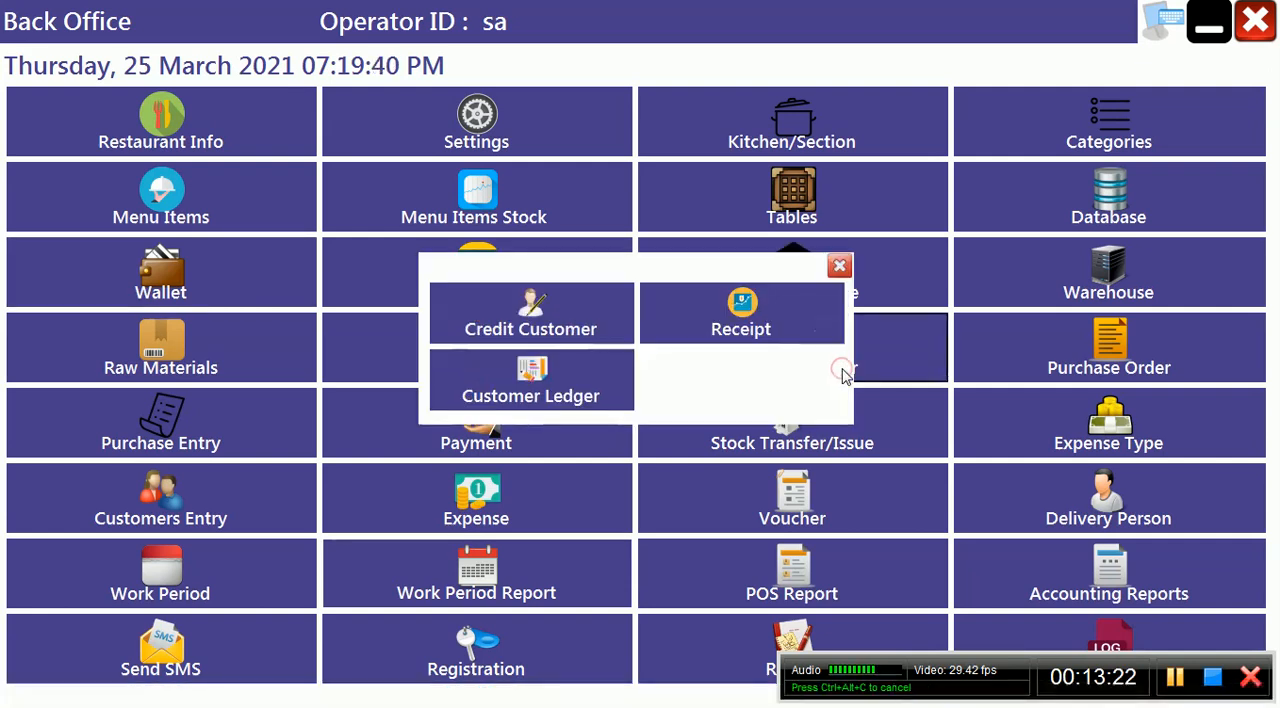
click(689, 322)
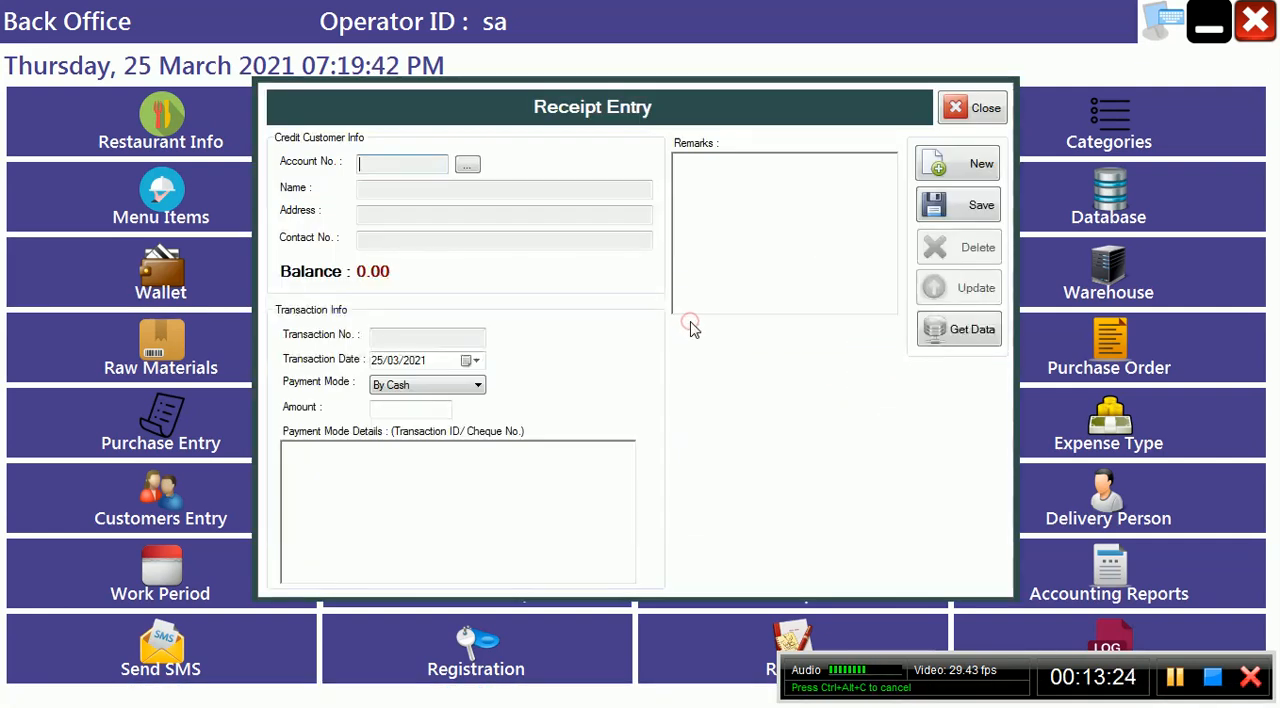
click(1003, 120)
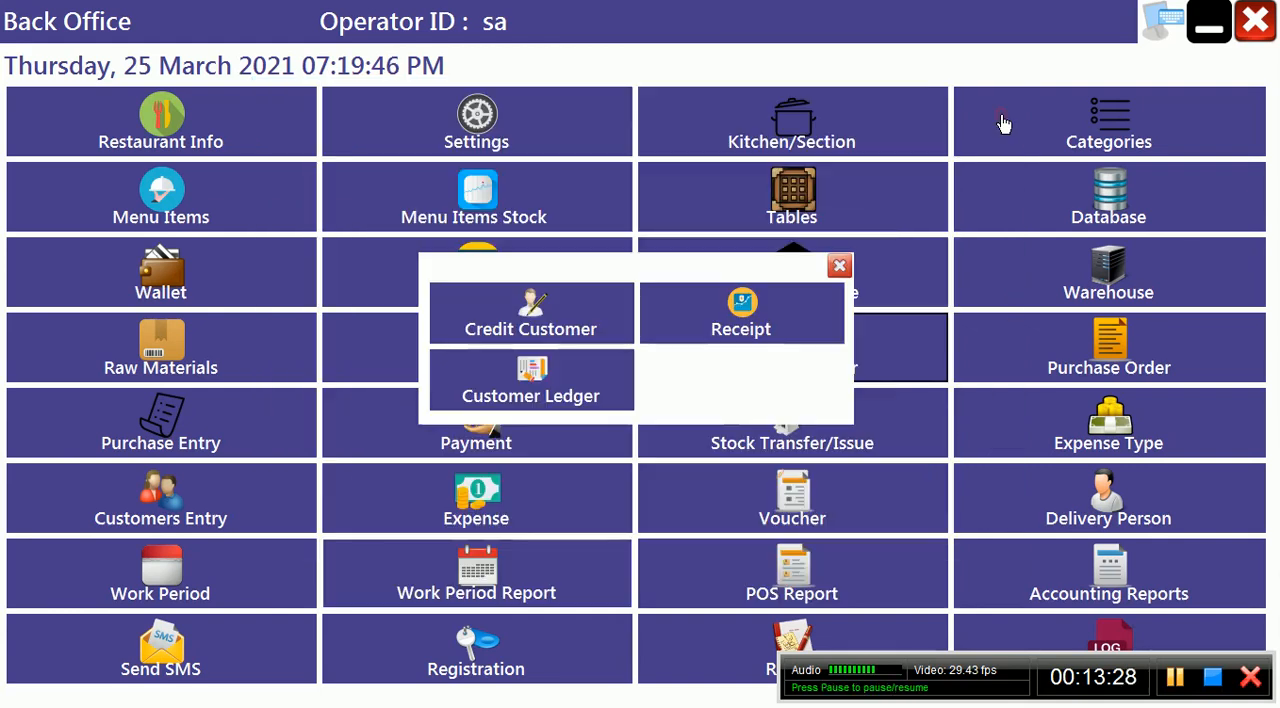
click(837, 267)
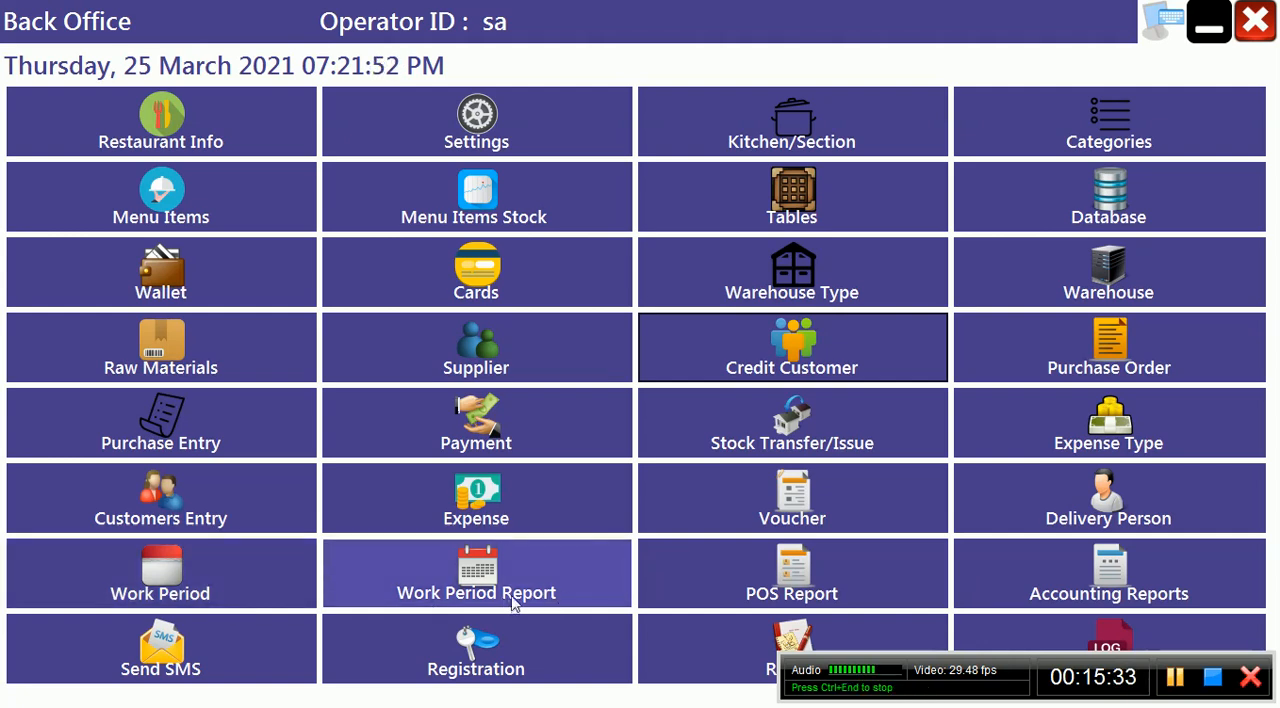
Look over the POS Report options and view the General Ledger for 25/03/2021 from the Accounting Reports, closing each form
click(806, 597)
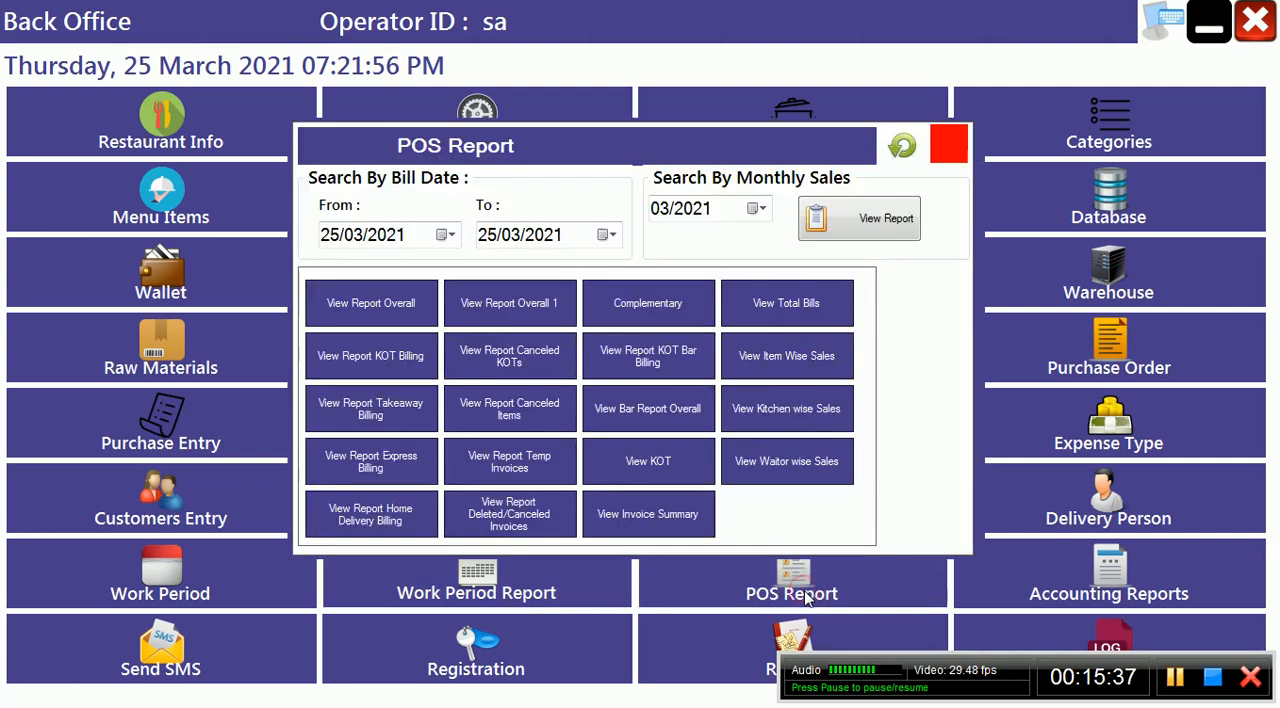
click(948, 150)
click(1050, 600)
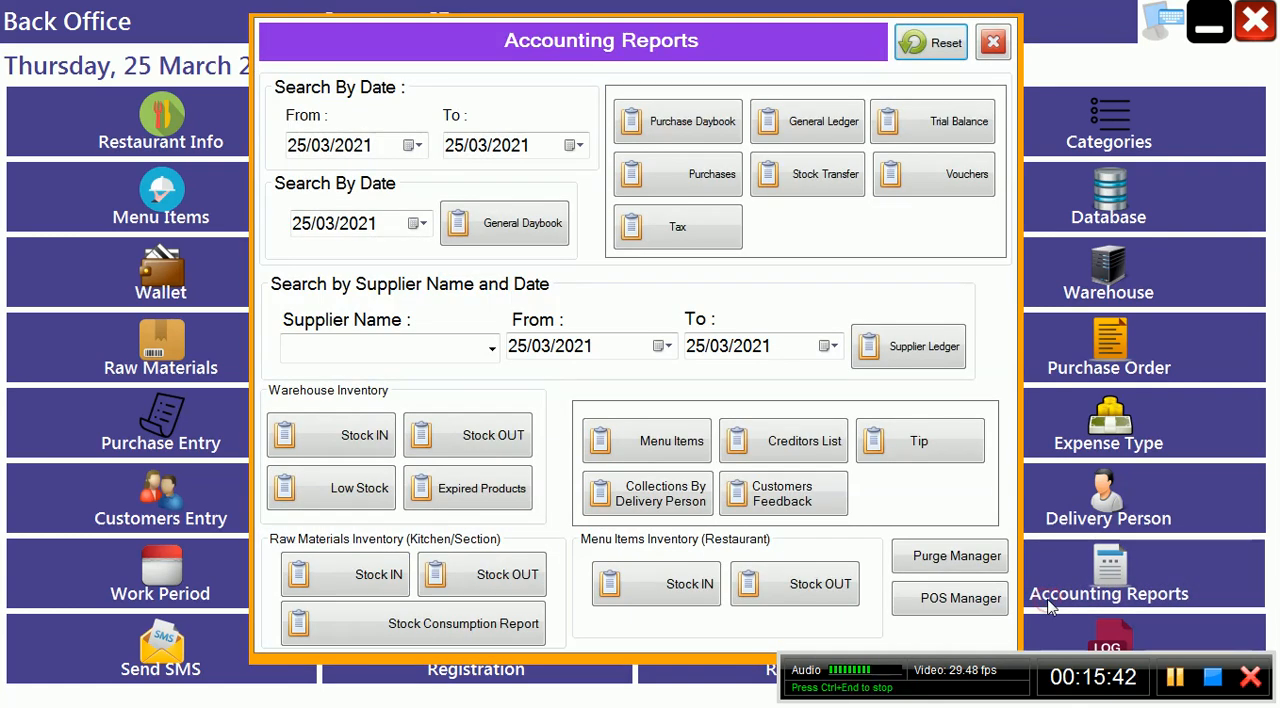
click(820, 124)
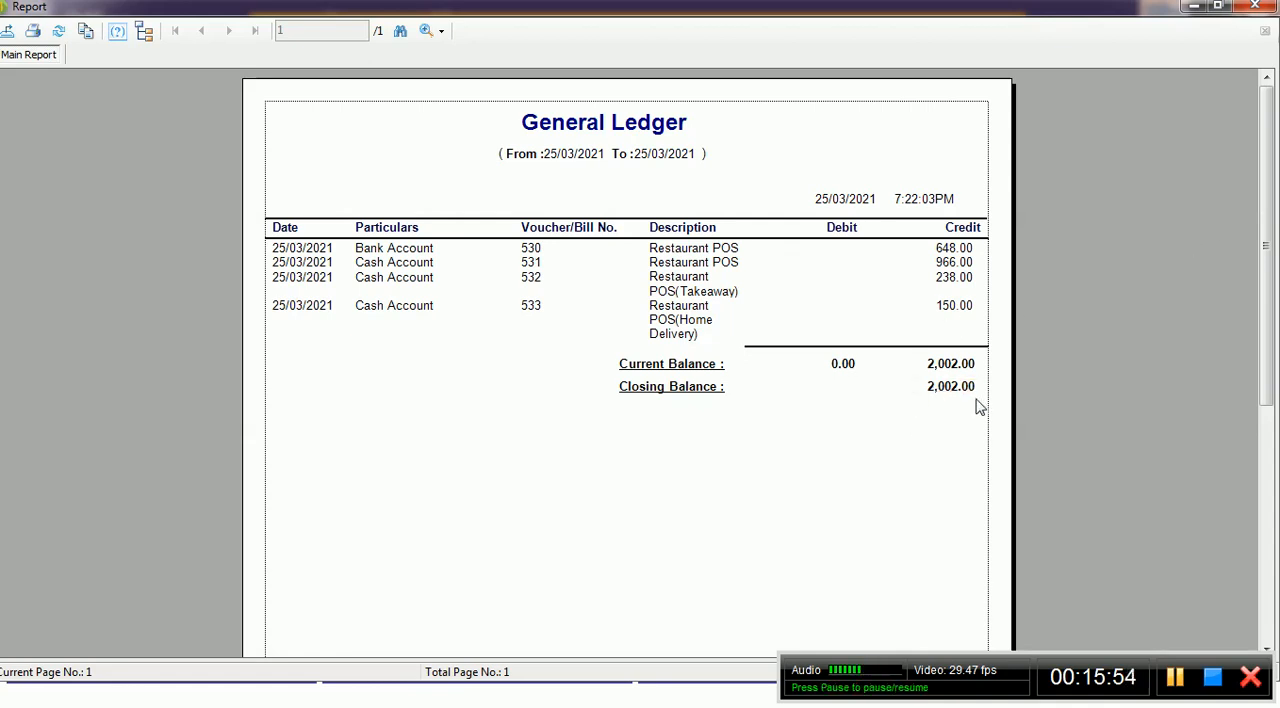
click(1254, 6)
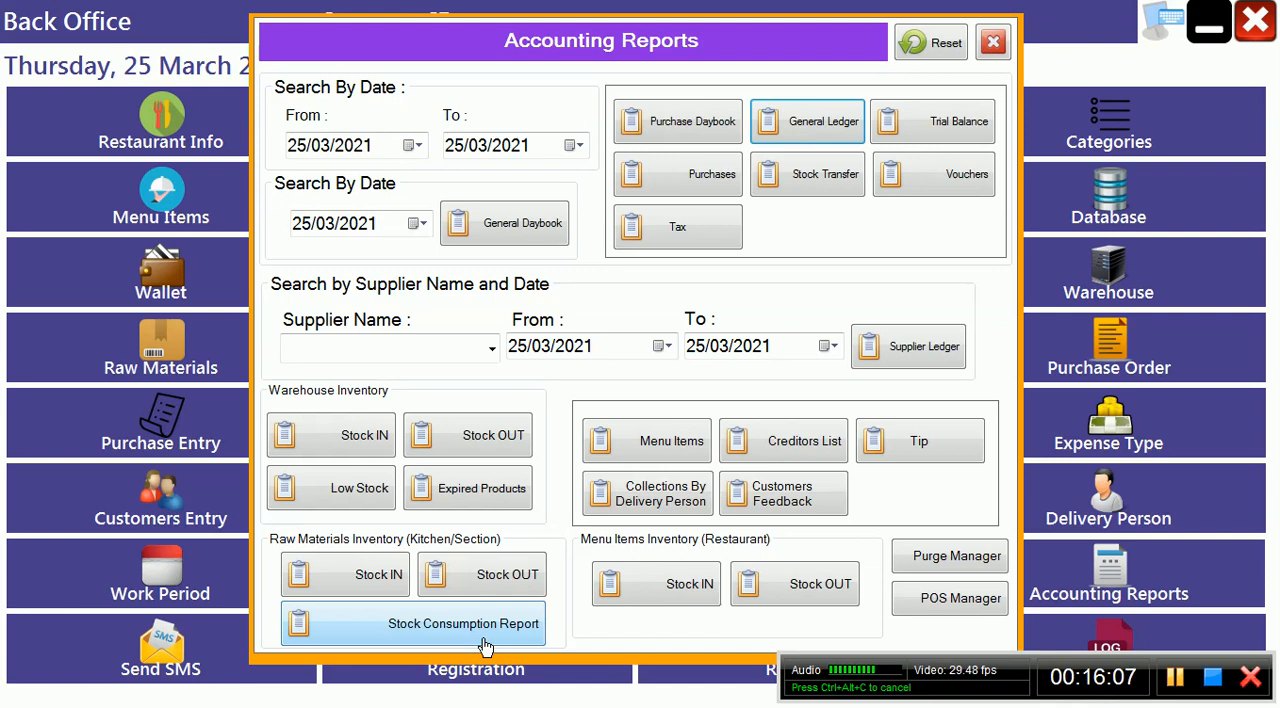
click(993, 43)
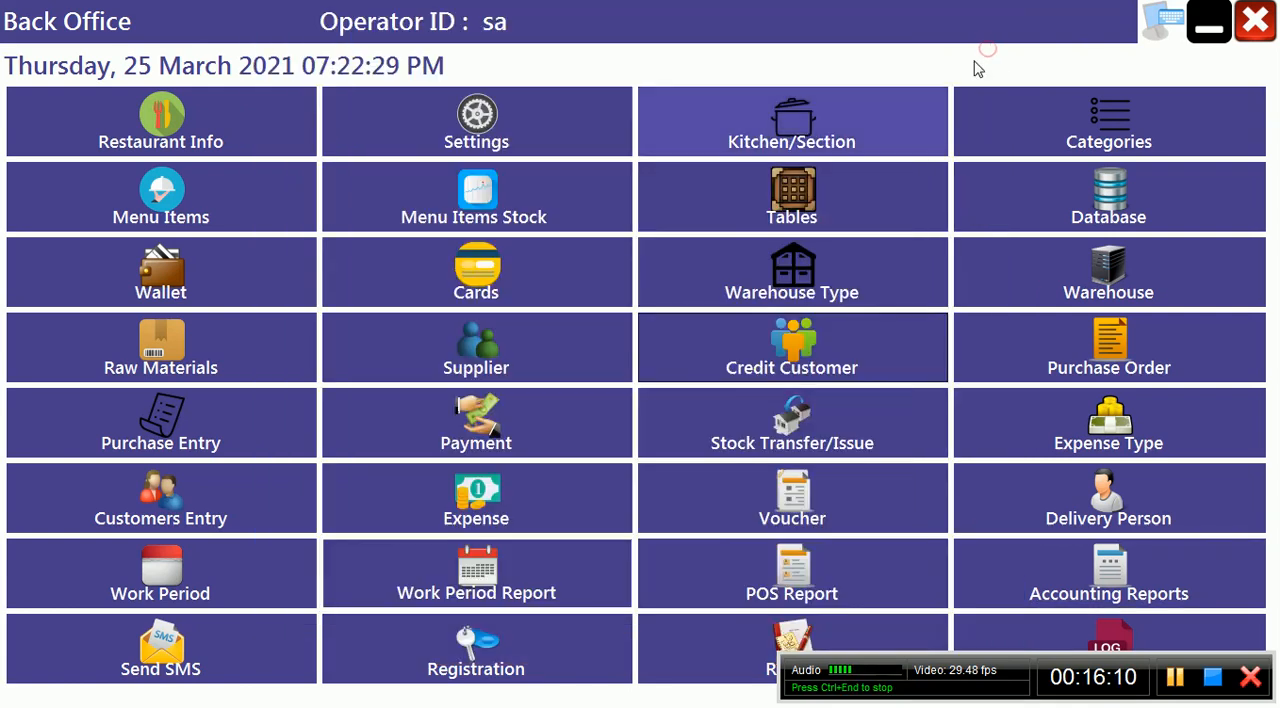
View the Send SMS options and the user types offered in the Registration form, closing both without sending or registering anything
click(231, 636)
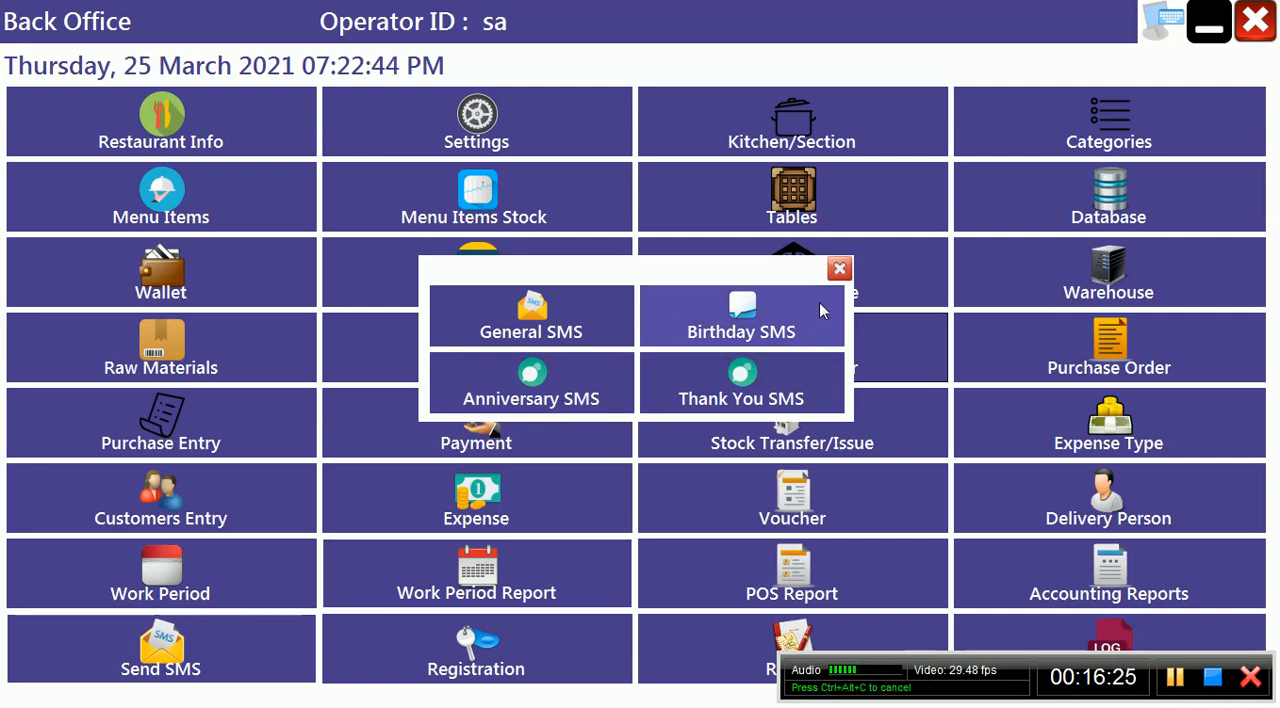
click(839, 270)
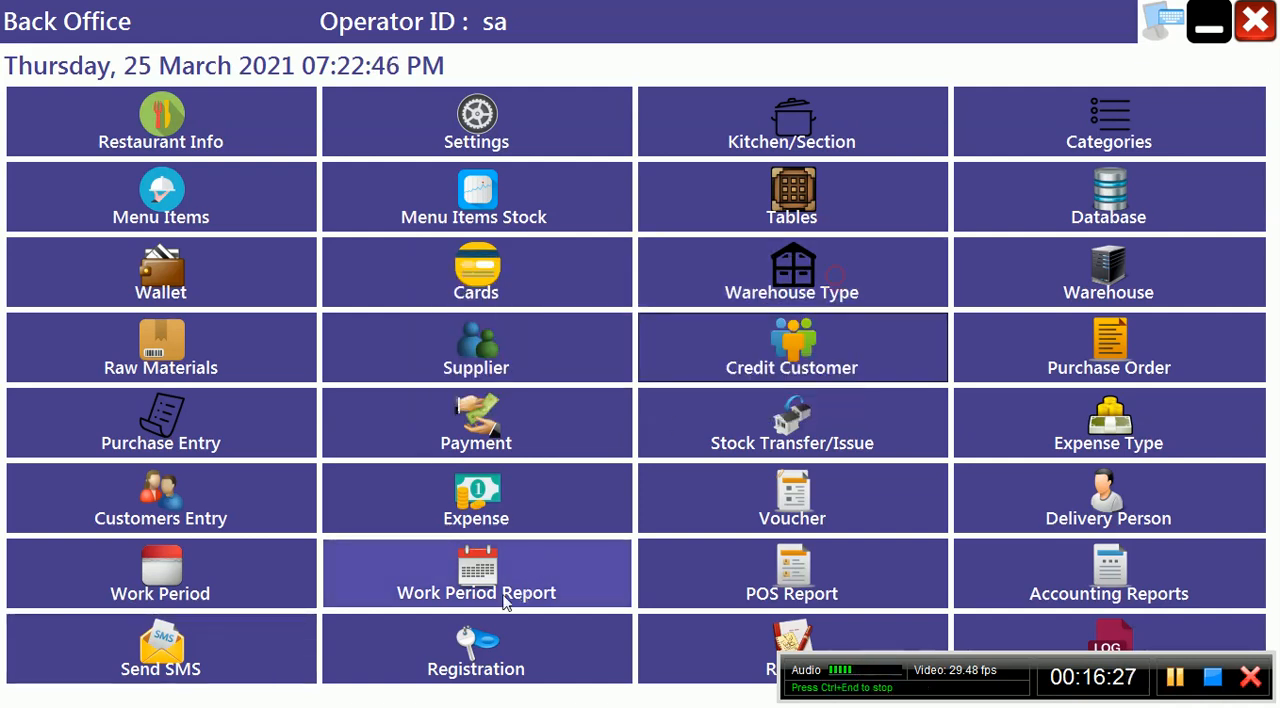
click(463, 678)
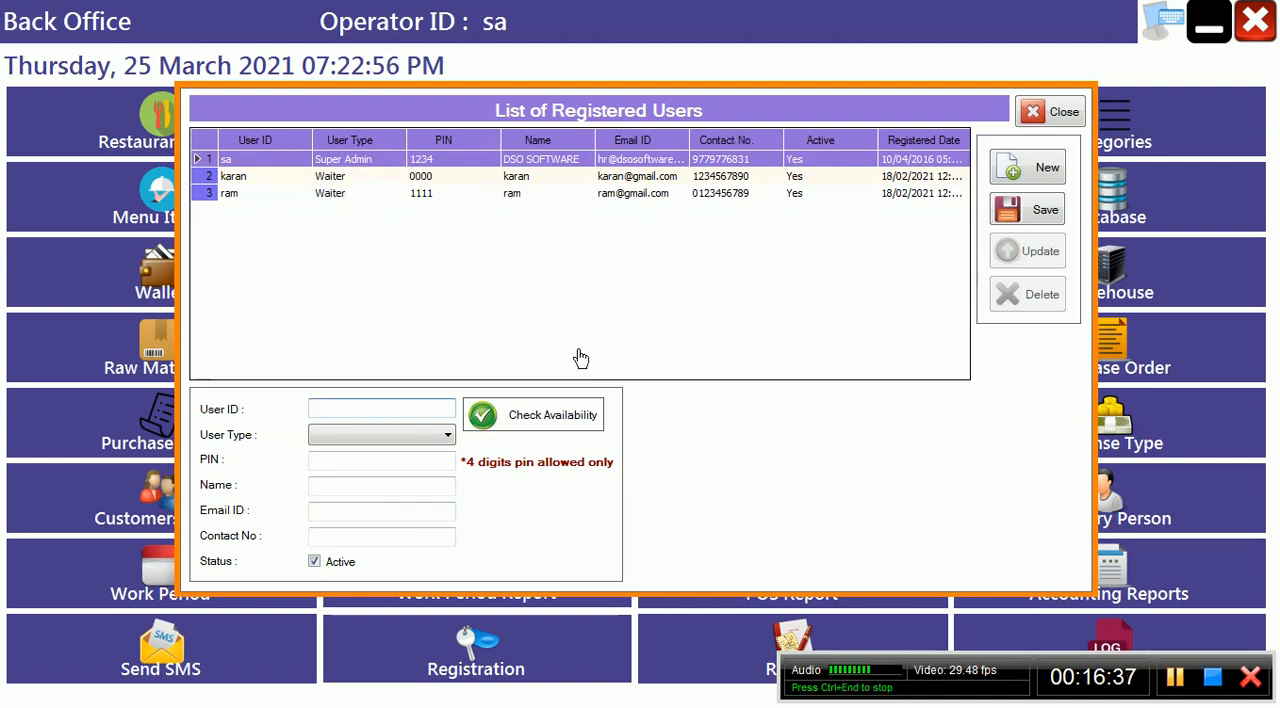
click(398, 440)
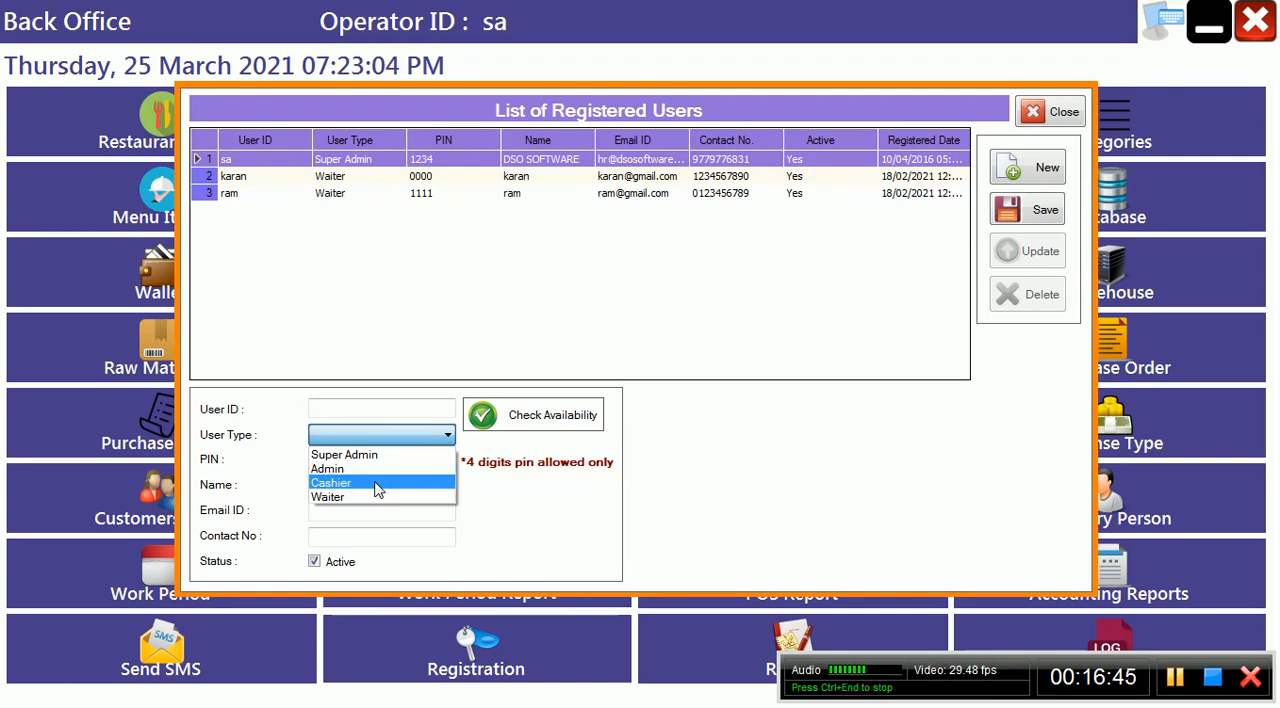
click(1048, 114)
click(1046, 116)
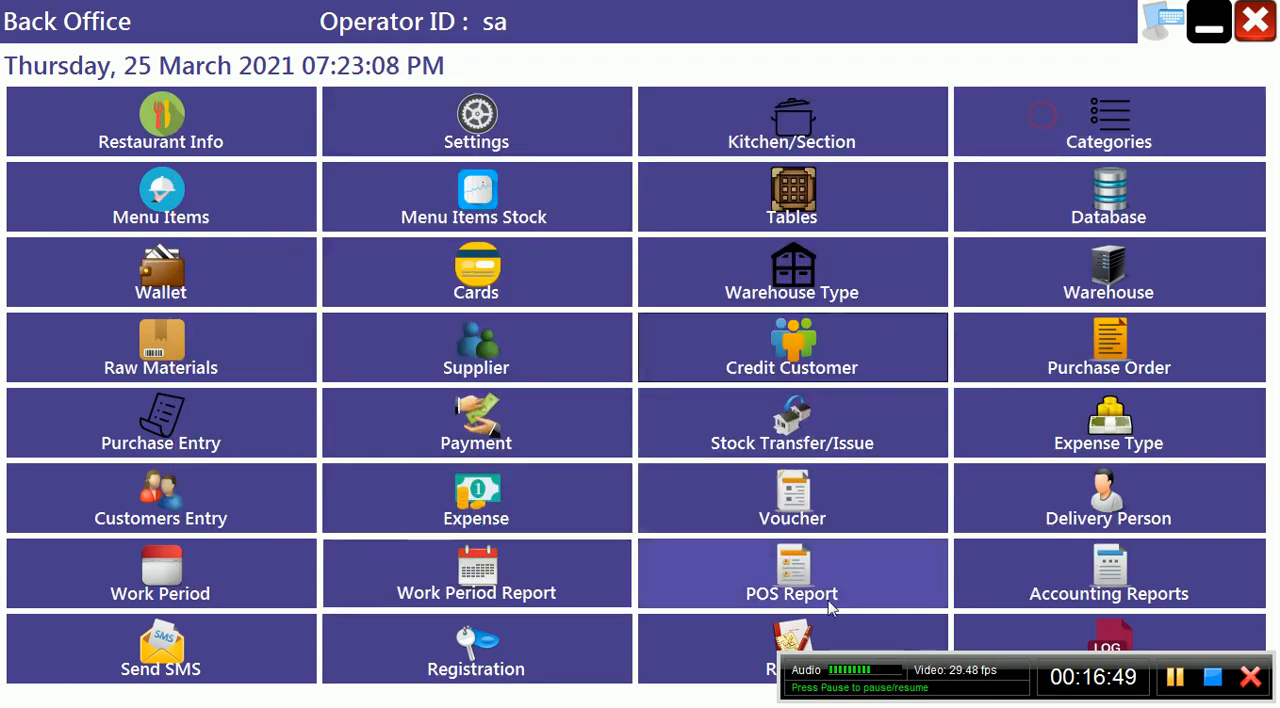